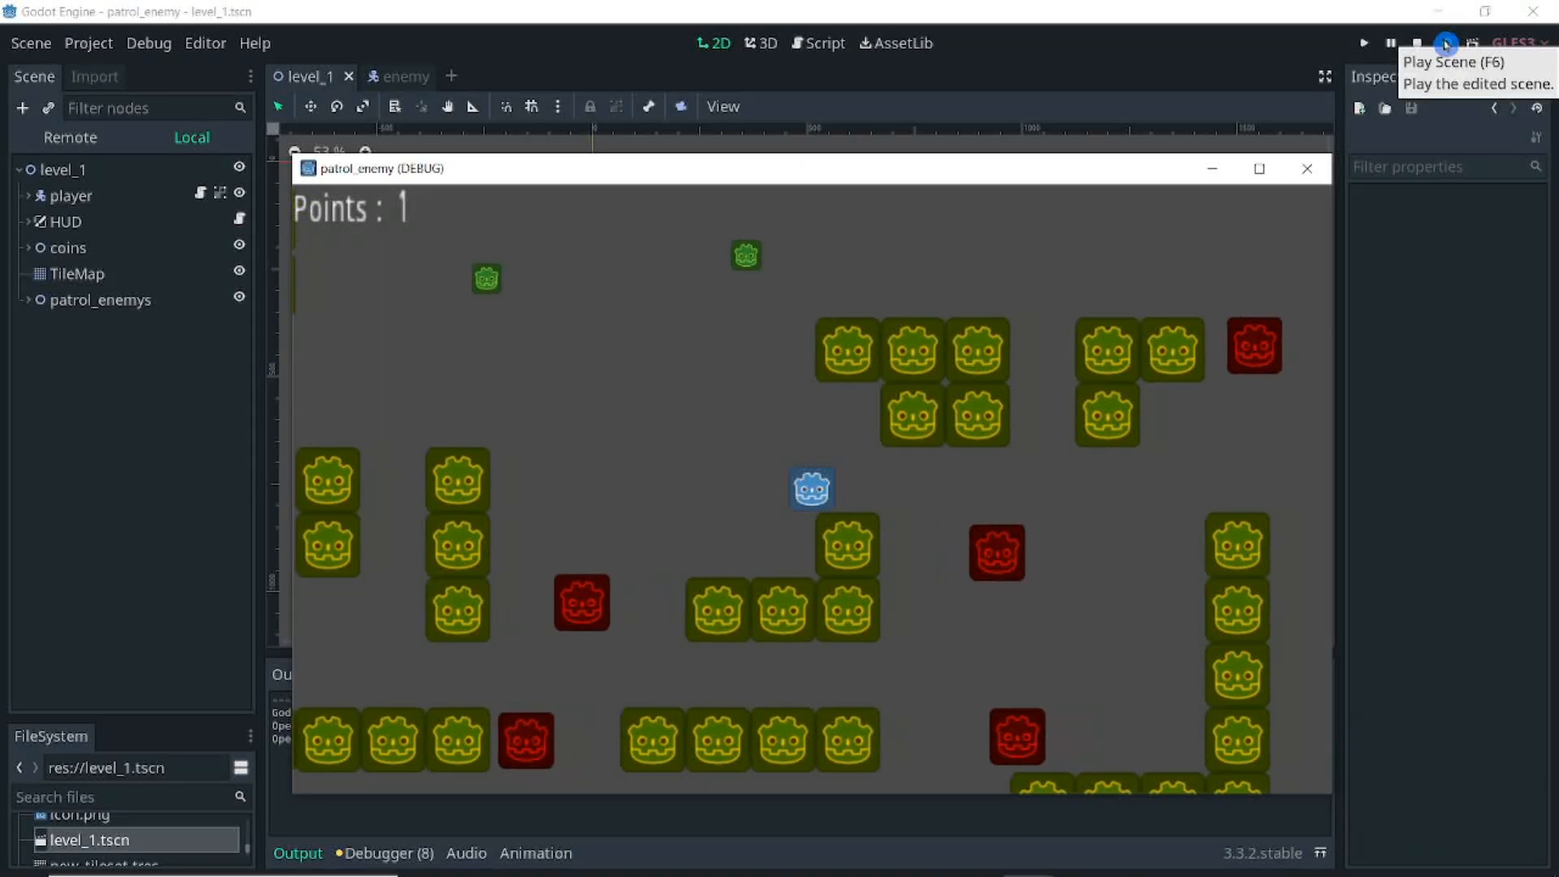
Test the running level: restart it with Play Again and steer the player down between the block walls
key("Down")
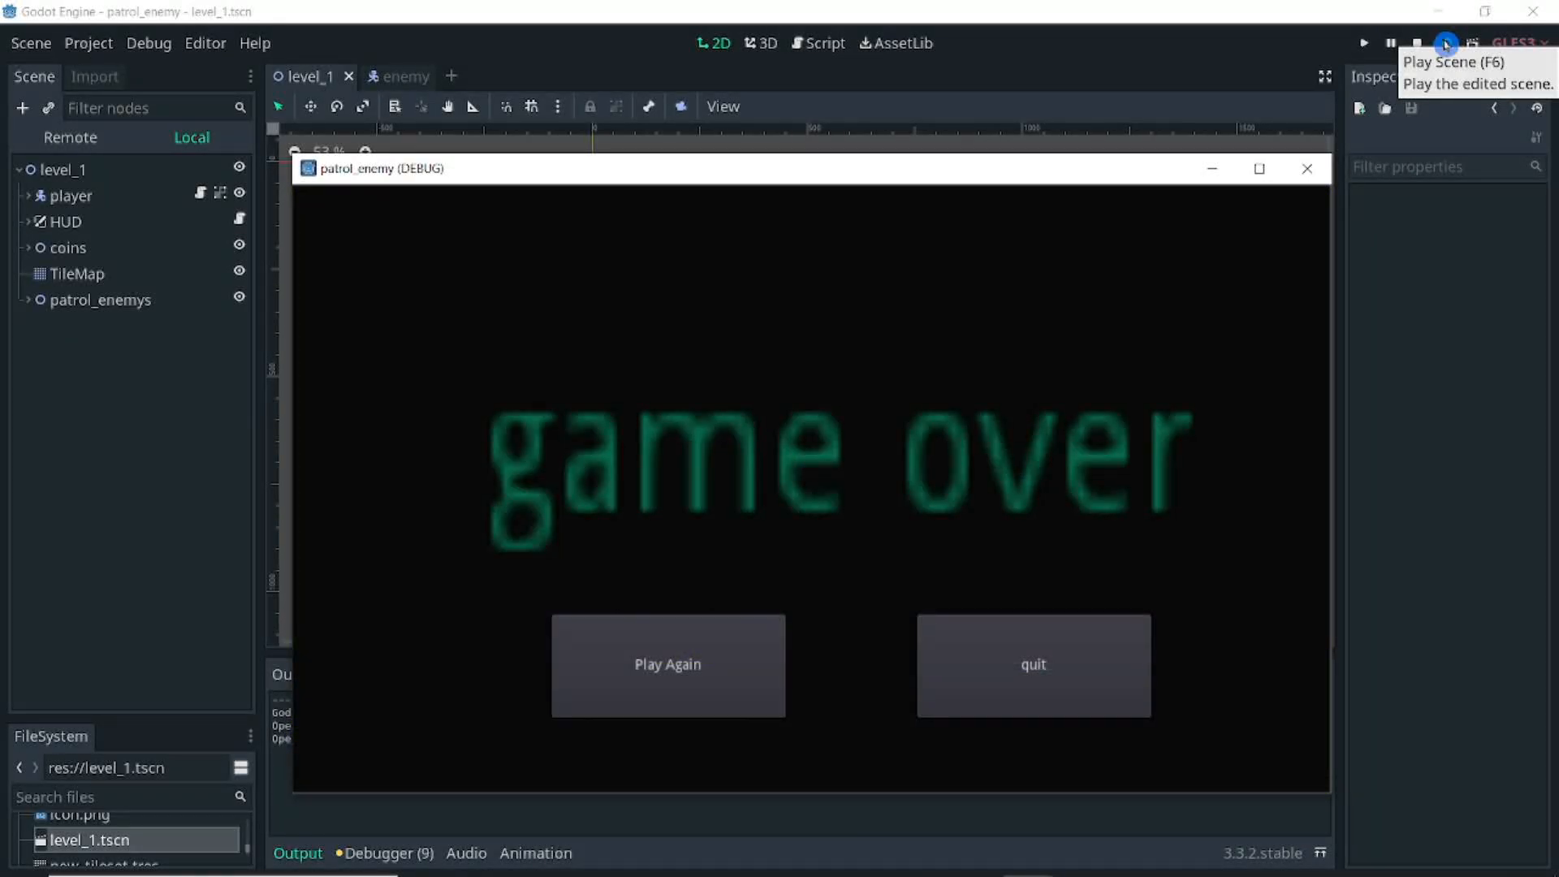
left_click(723, 672)
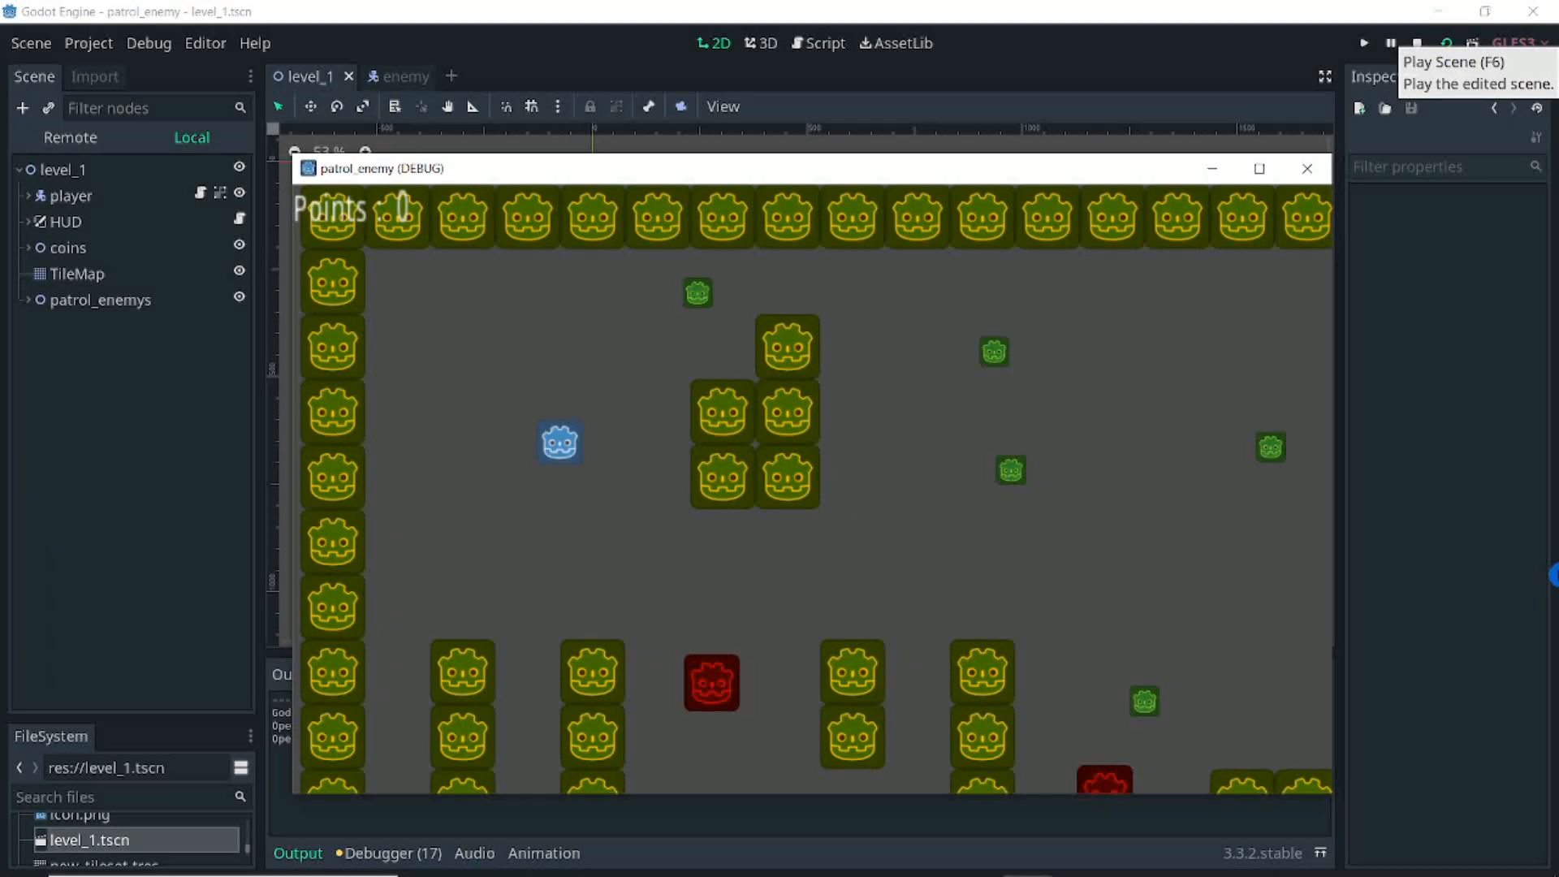
key("Down")
key("Left")
key("Right")
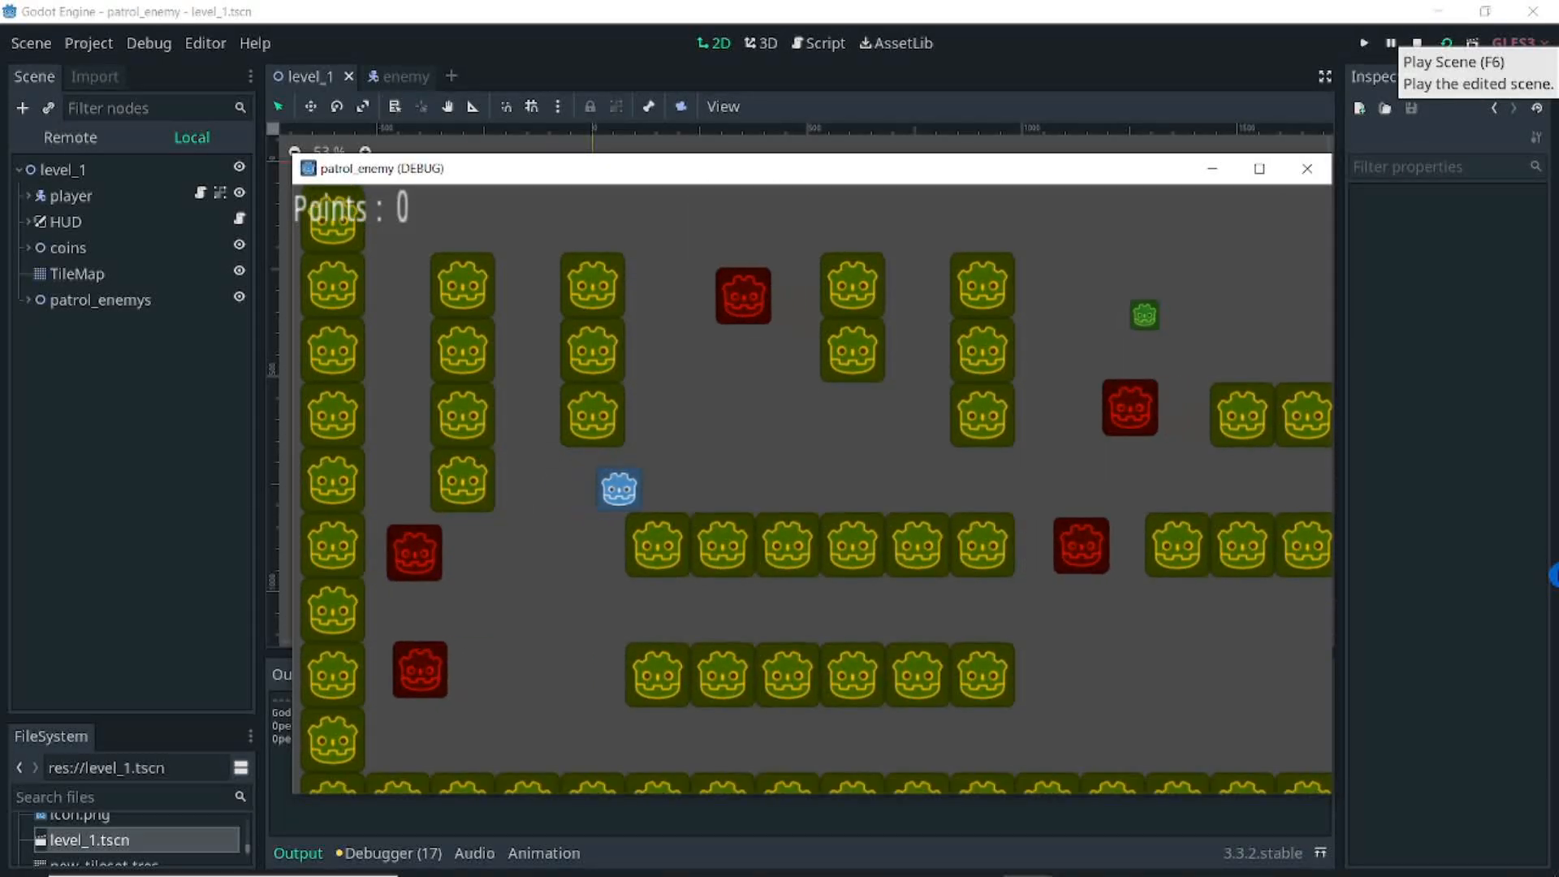
key("Right")
key("Left")
key("Down")
key("Right")
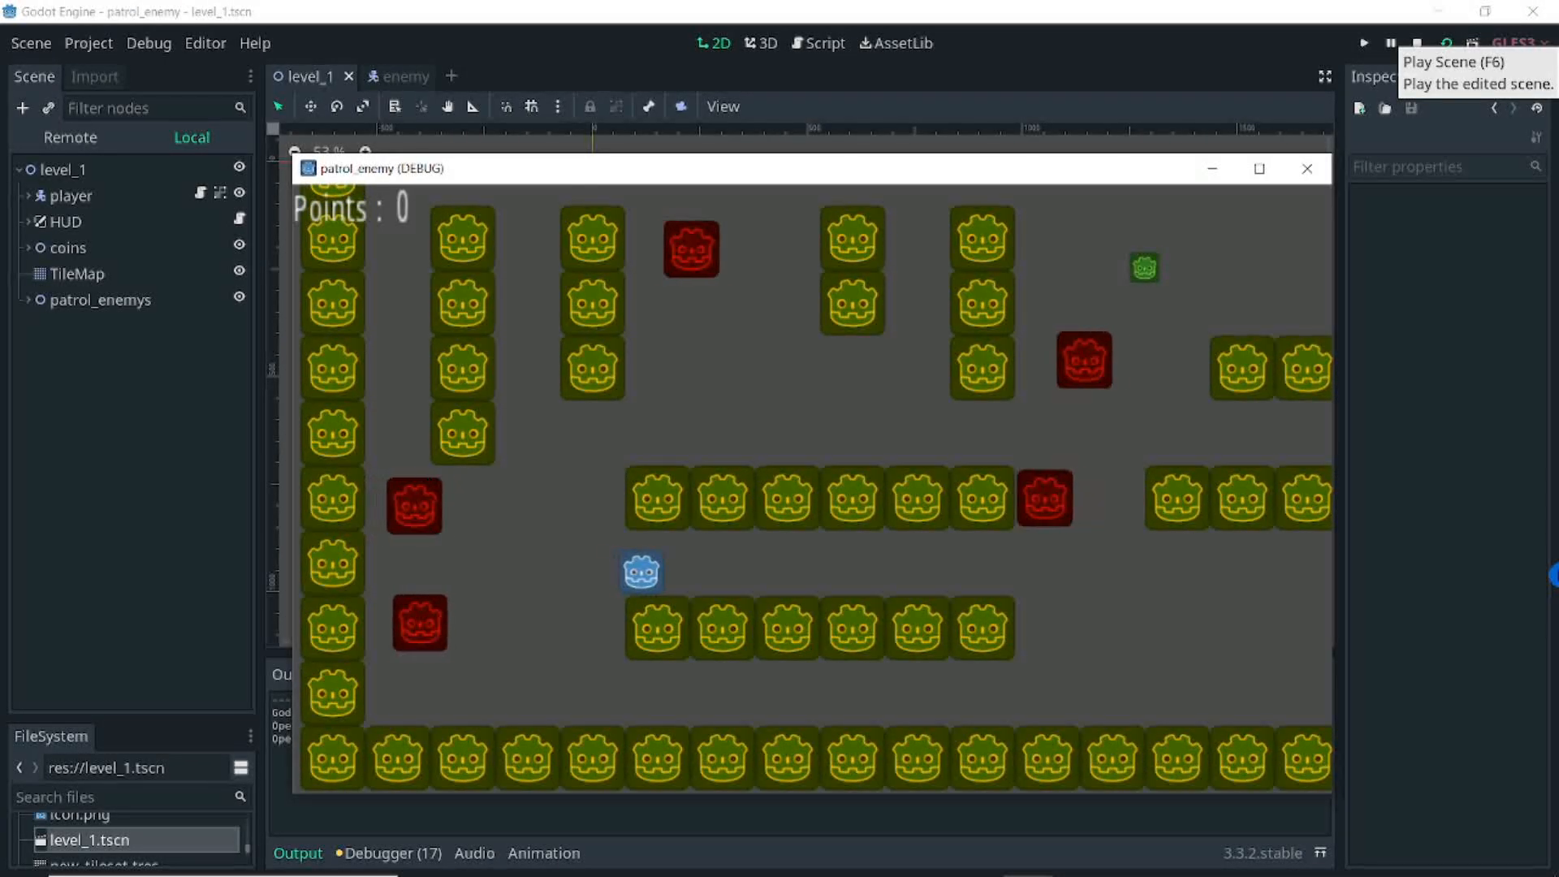
Steer the player along the lowest corridor and up towards the enemies, and quit the game from the game over screen
key("Right")
key("Down")
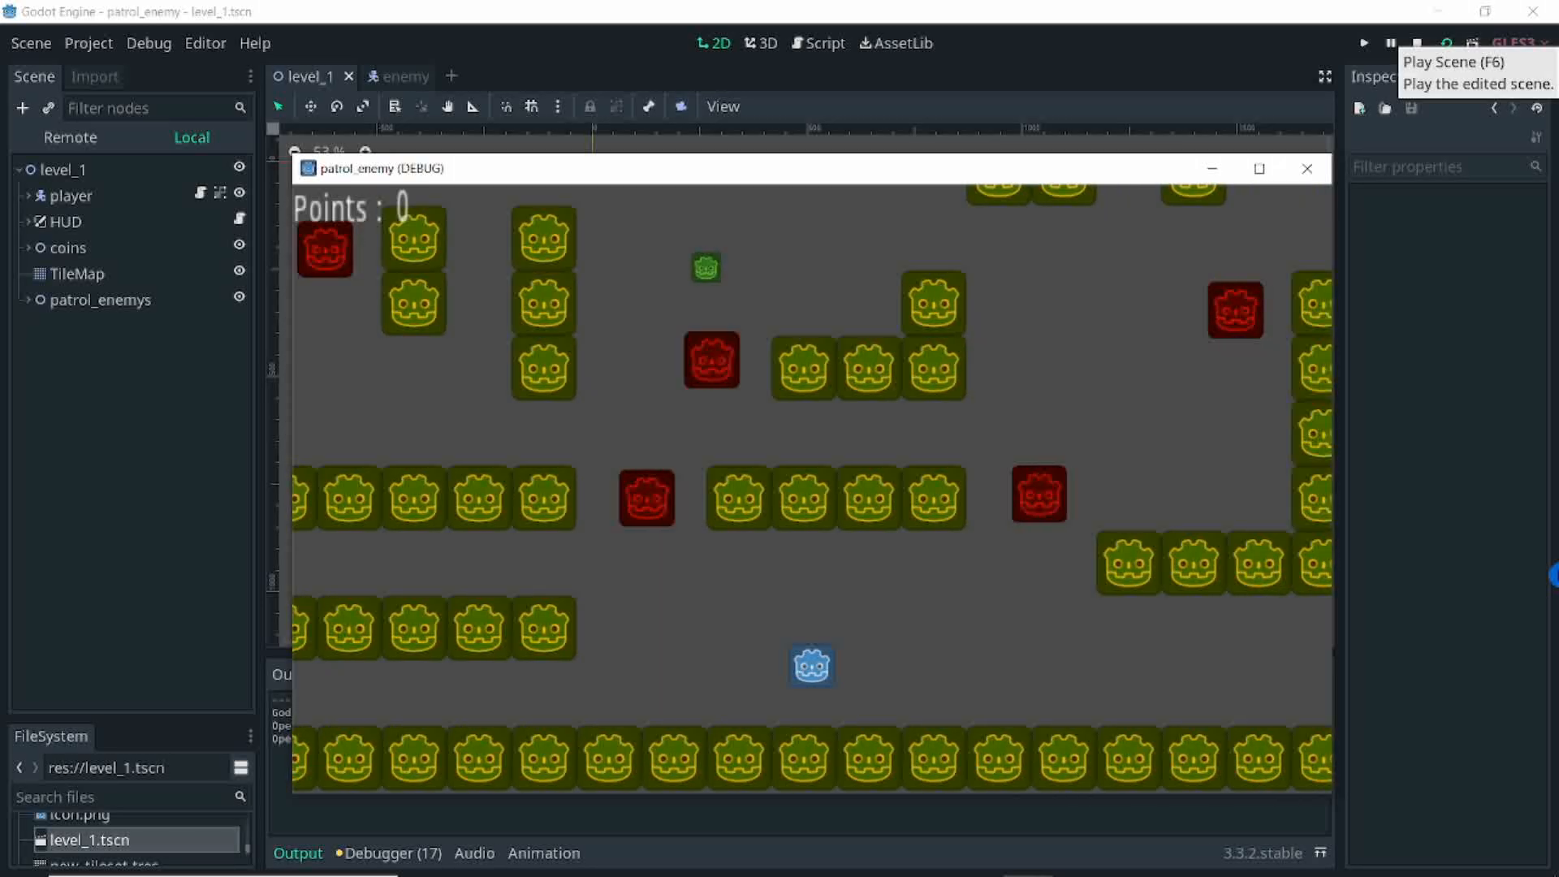
key("Right")
key("Up")
key("Down")
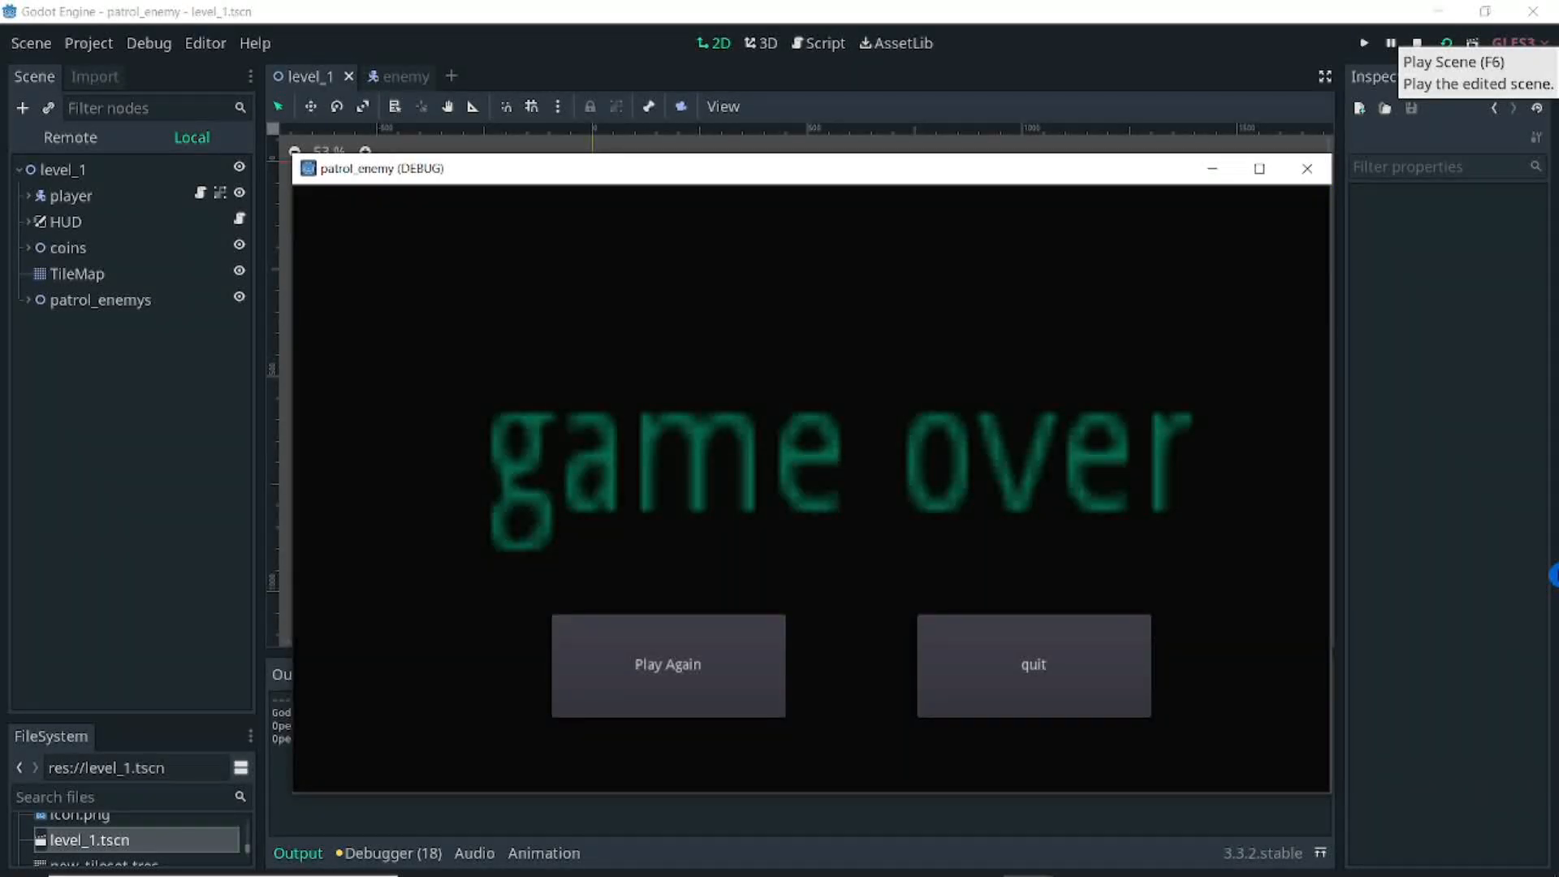
left_click(1025, 689)
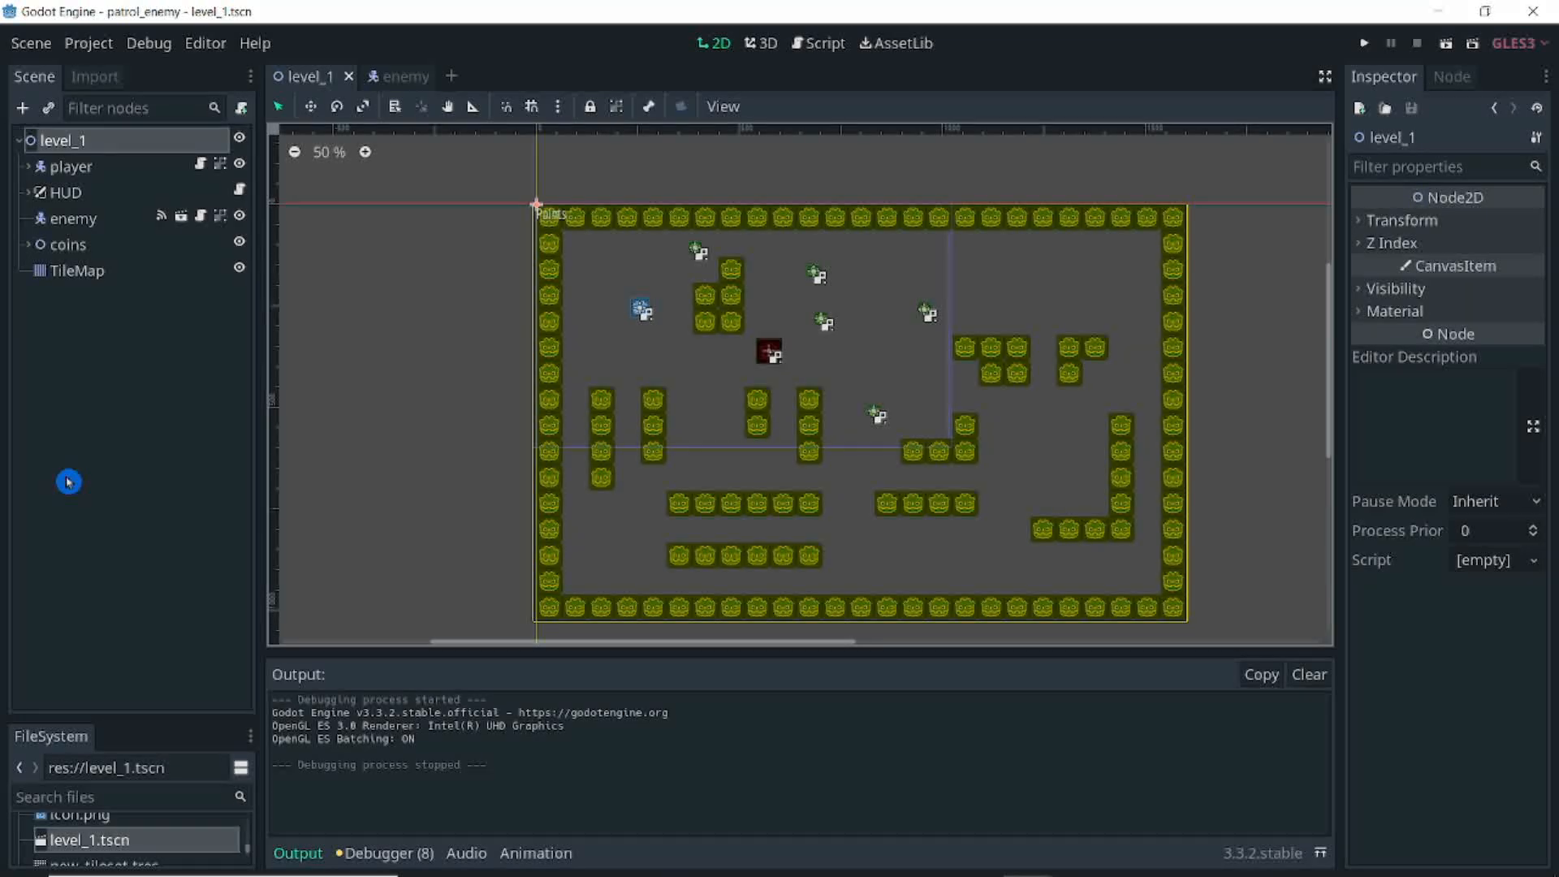
In the enemy's script, add velocity = Vector2(), direction = -1, speed = 50 and a _physics_process that reverses direction at walls and uses move_and_slide
left_click(92, 220)
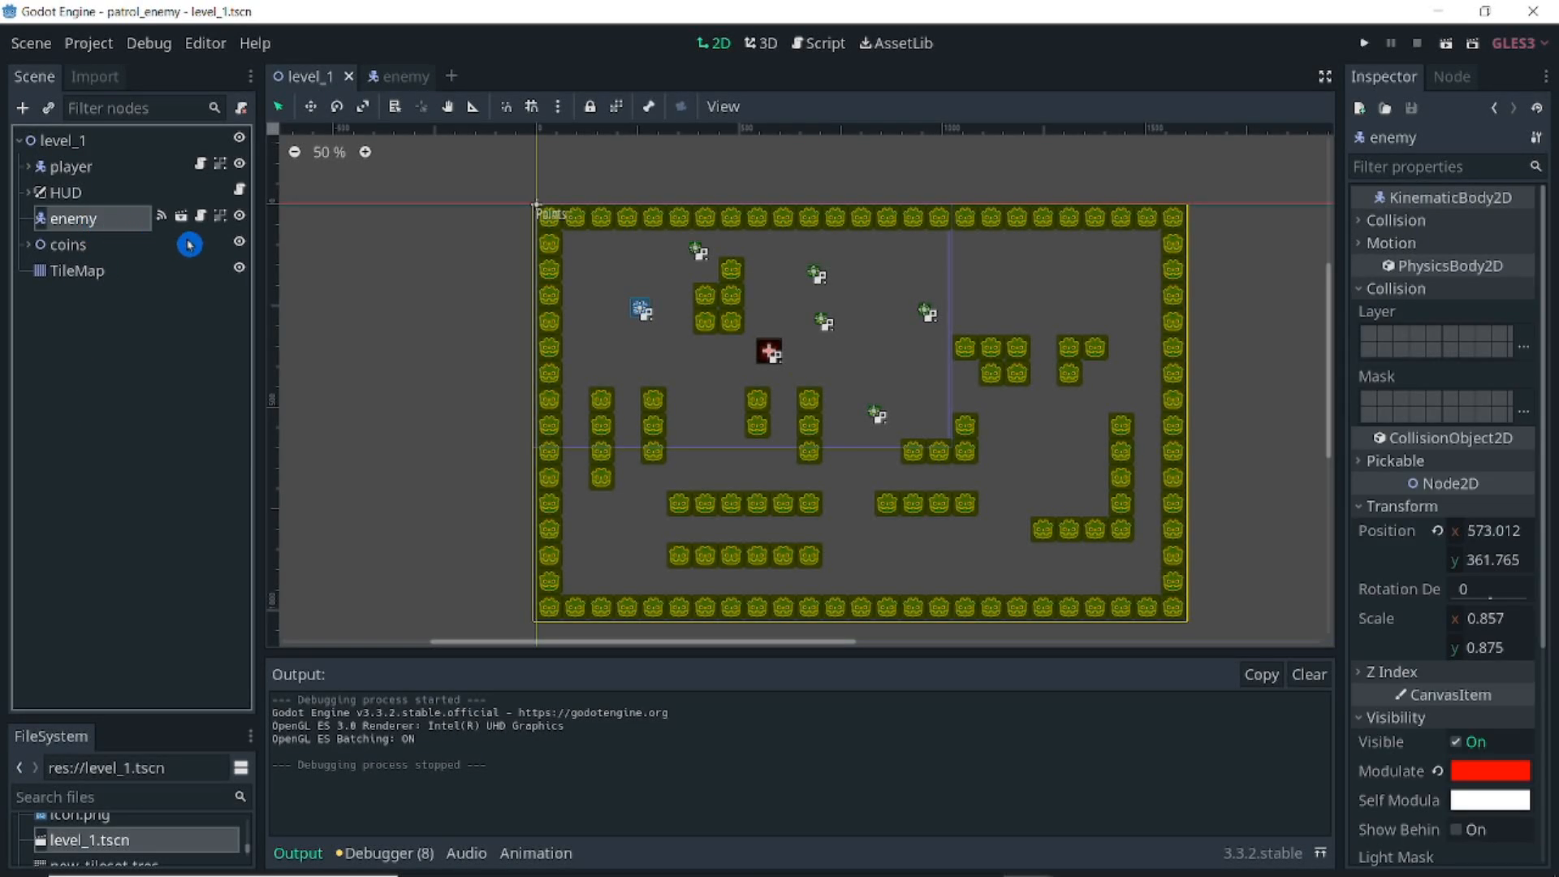
left_click(200, 217)
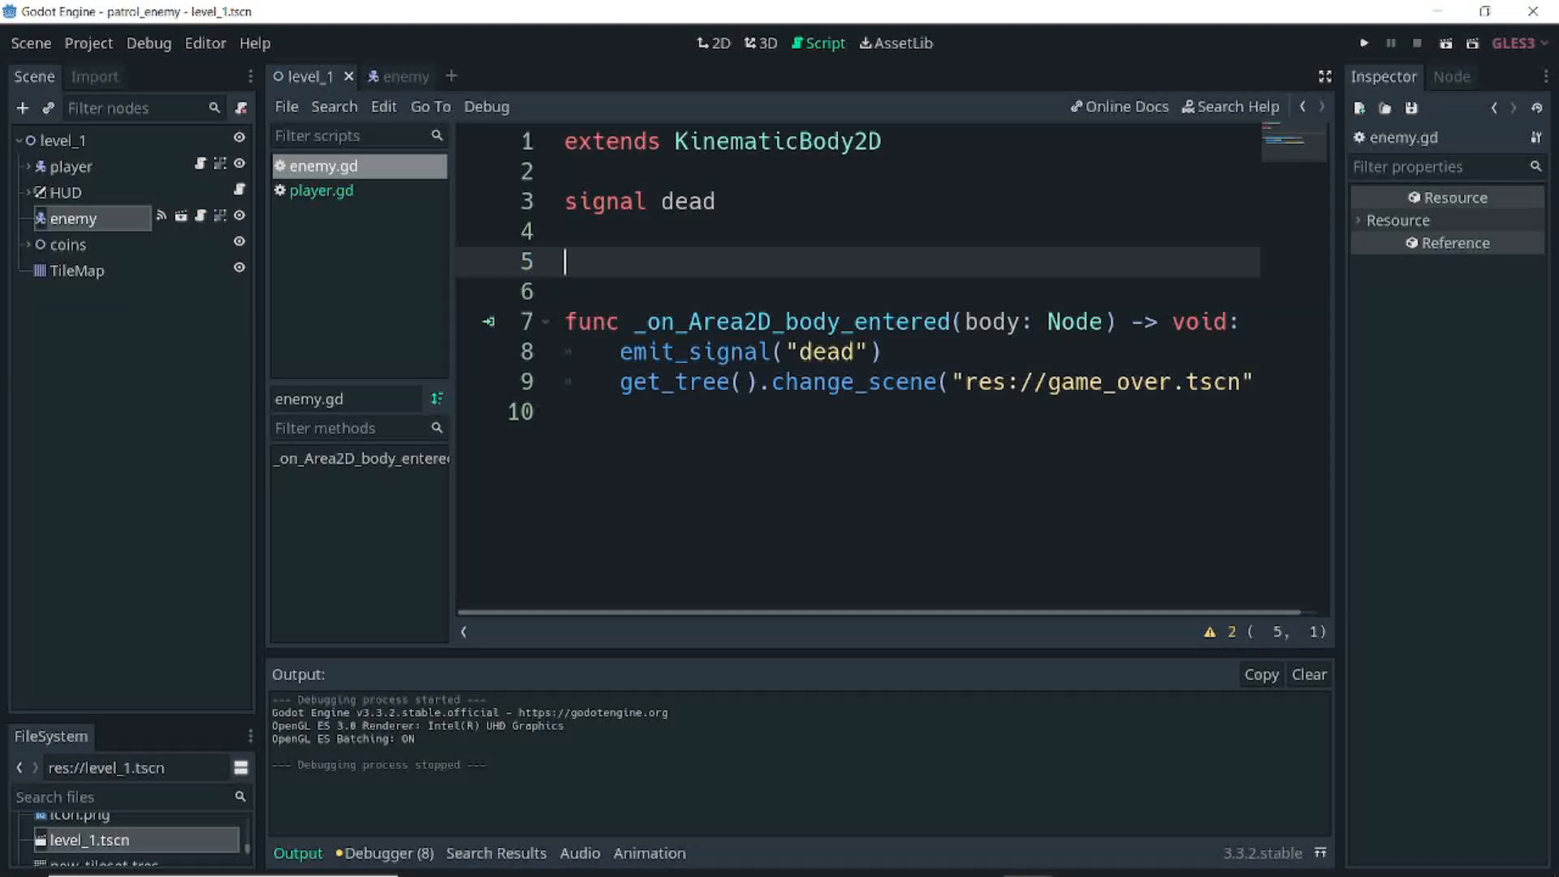
type("var velocity = Vector2() var direction = -1 var speed = 50  func _physics_process(delta: float) -> void: \tif is_on_wall(): \t\tdirection = direction * -1 \t \tvelocity.x = speed * direction \t \tvelocity = move_and_slide(velocity, Vector2.UP)")
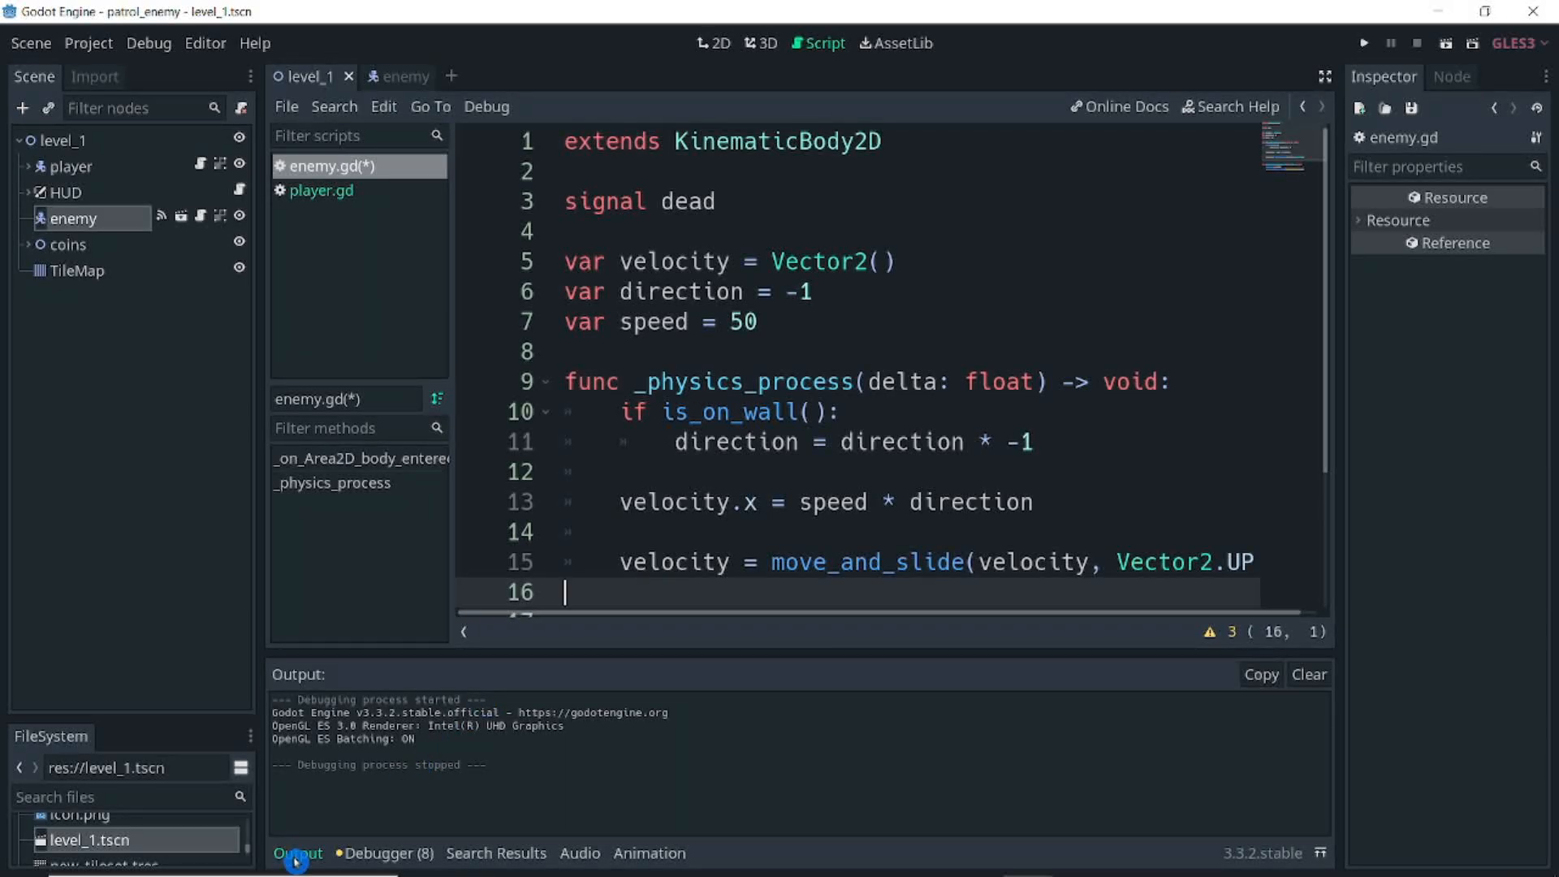
left_click(326, 851)
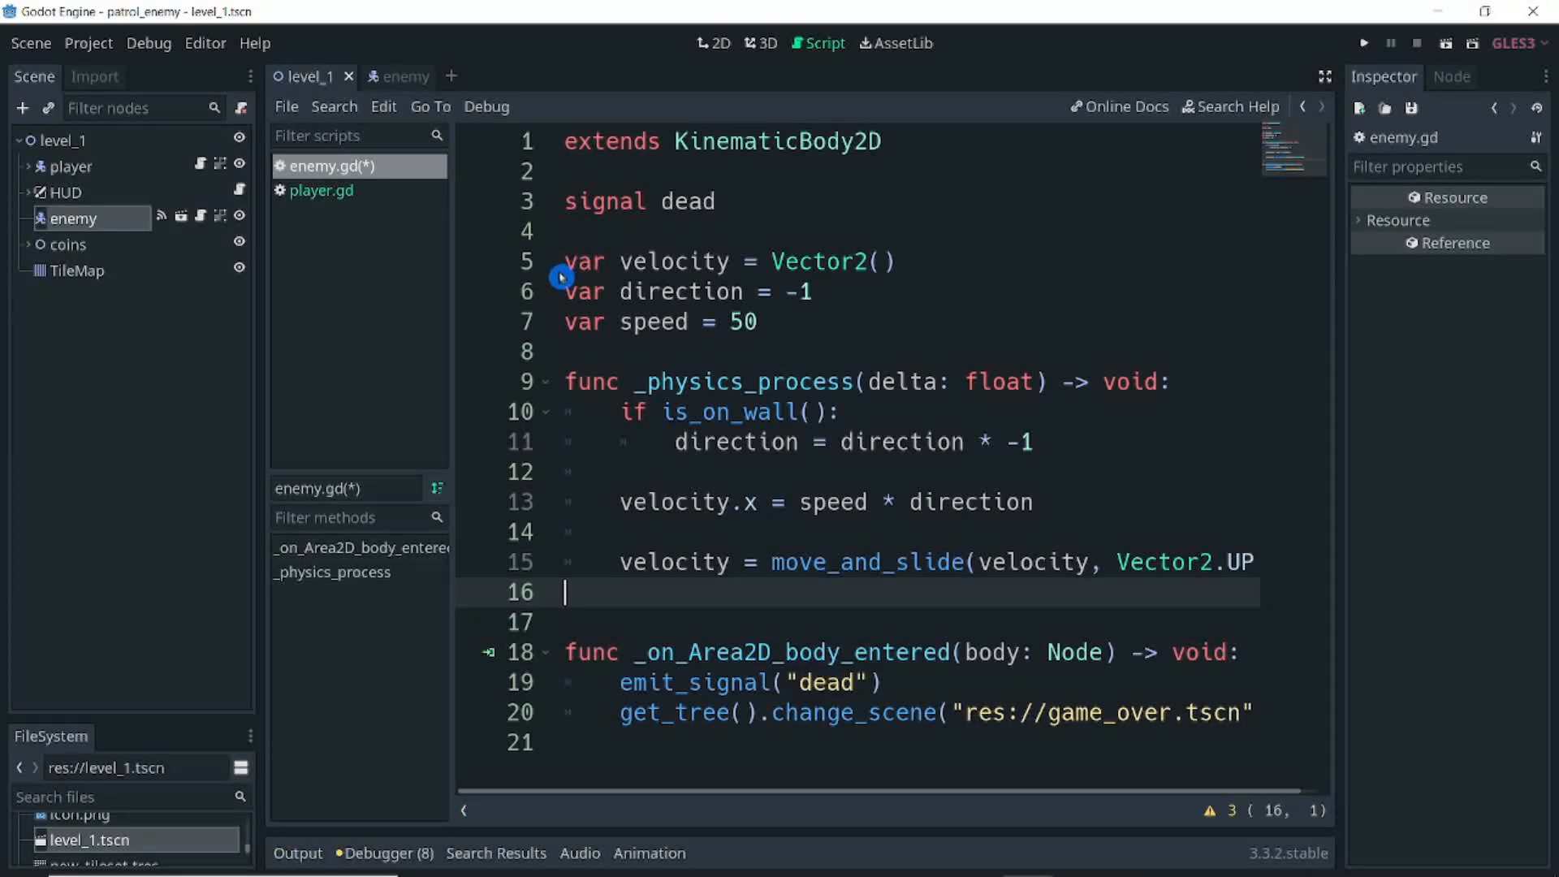
Insert dashed comment separator lines above the variable declarations and below the _physics_process function in the enemy script
left_click_drag(566, 260, 566, 621)
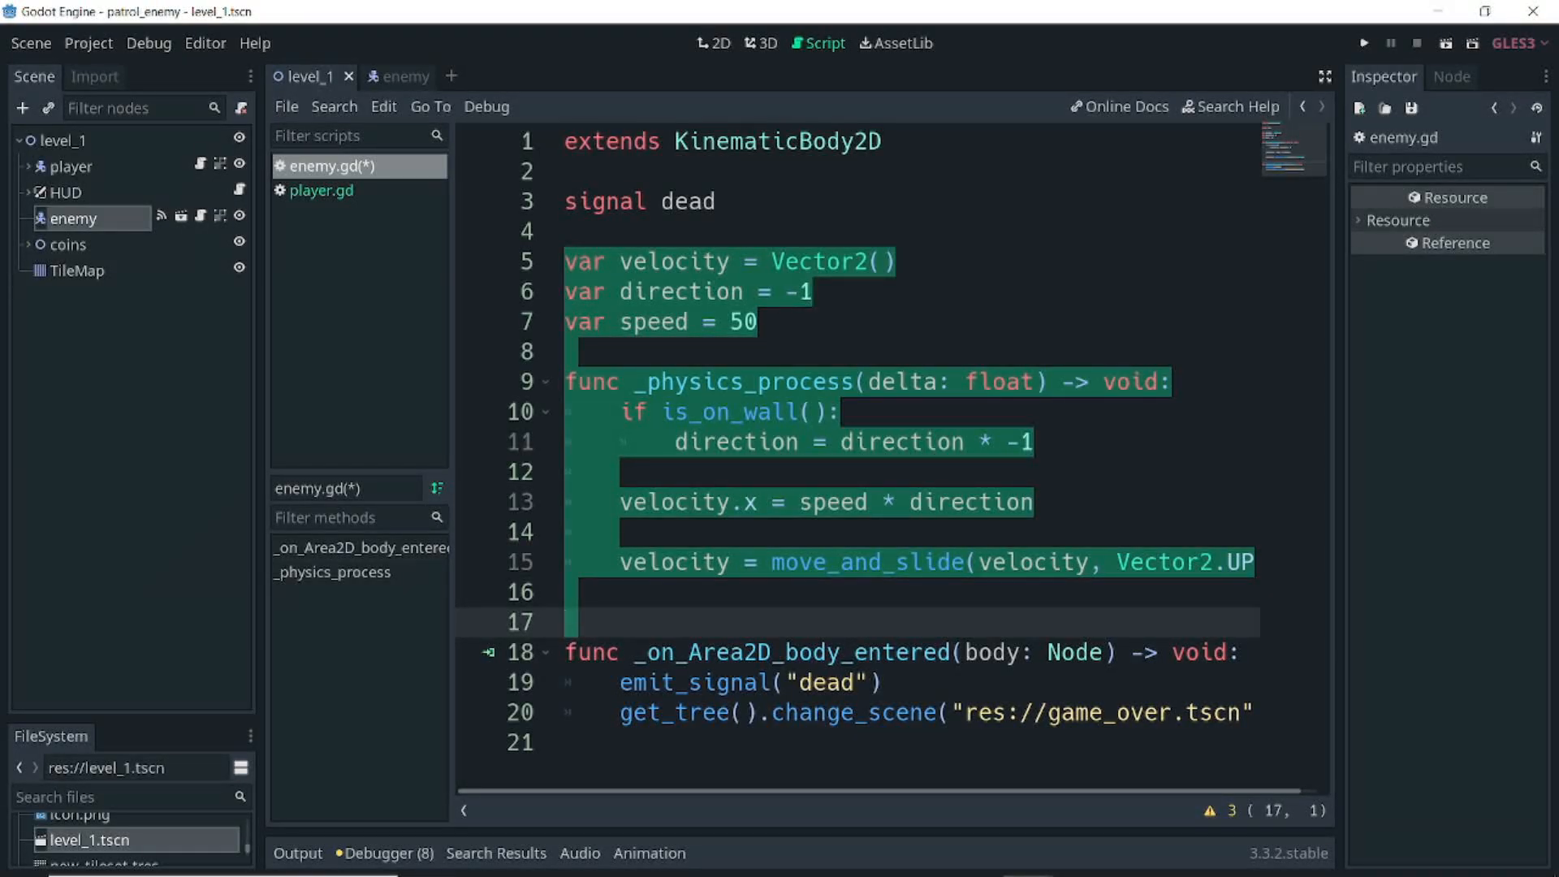
left_click(566, 592)
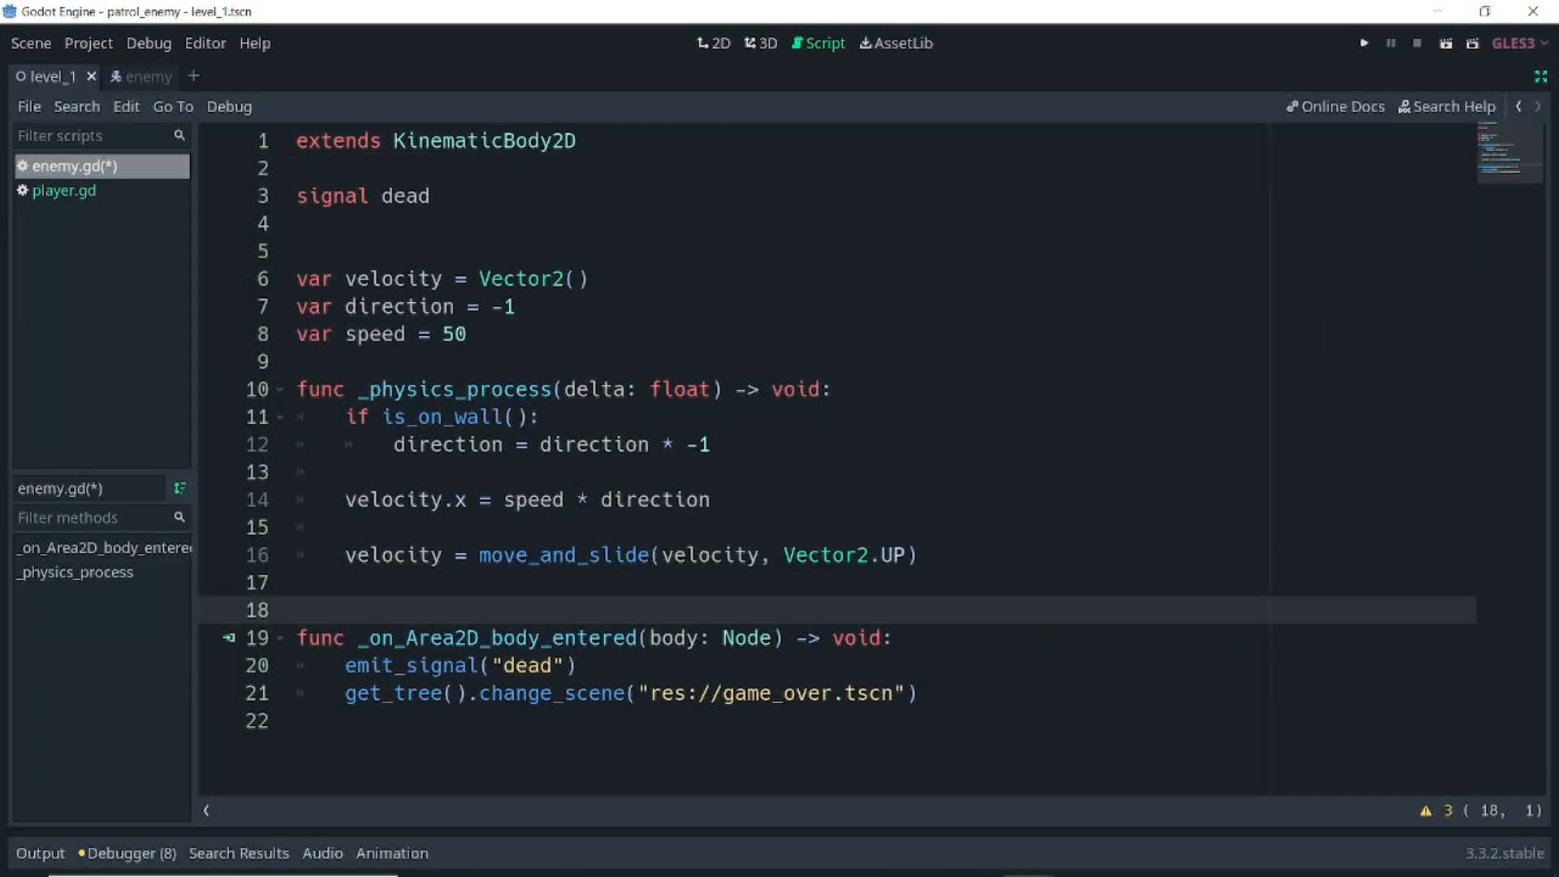
left_click(297, 251)
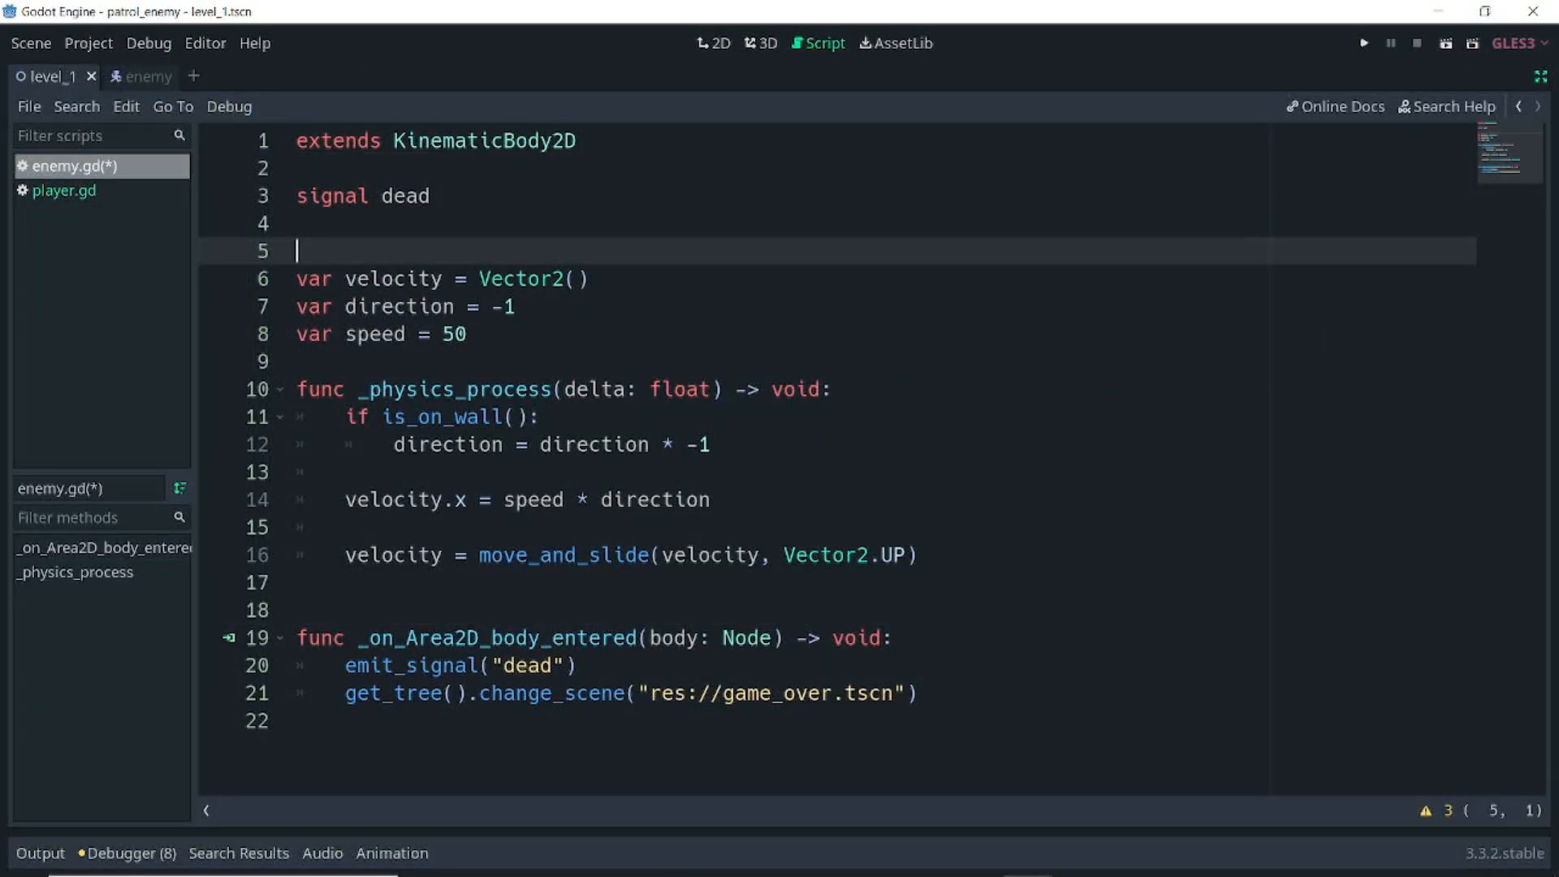
key("Return")
left_click(297, 250)
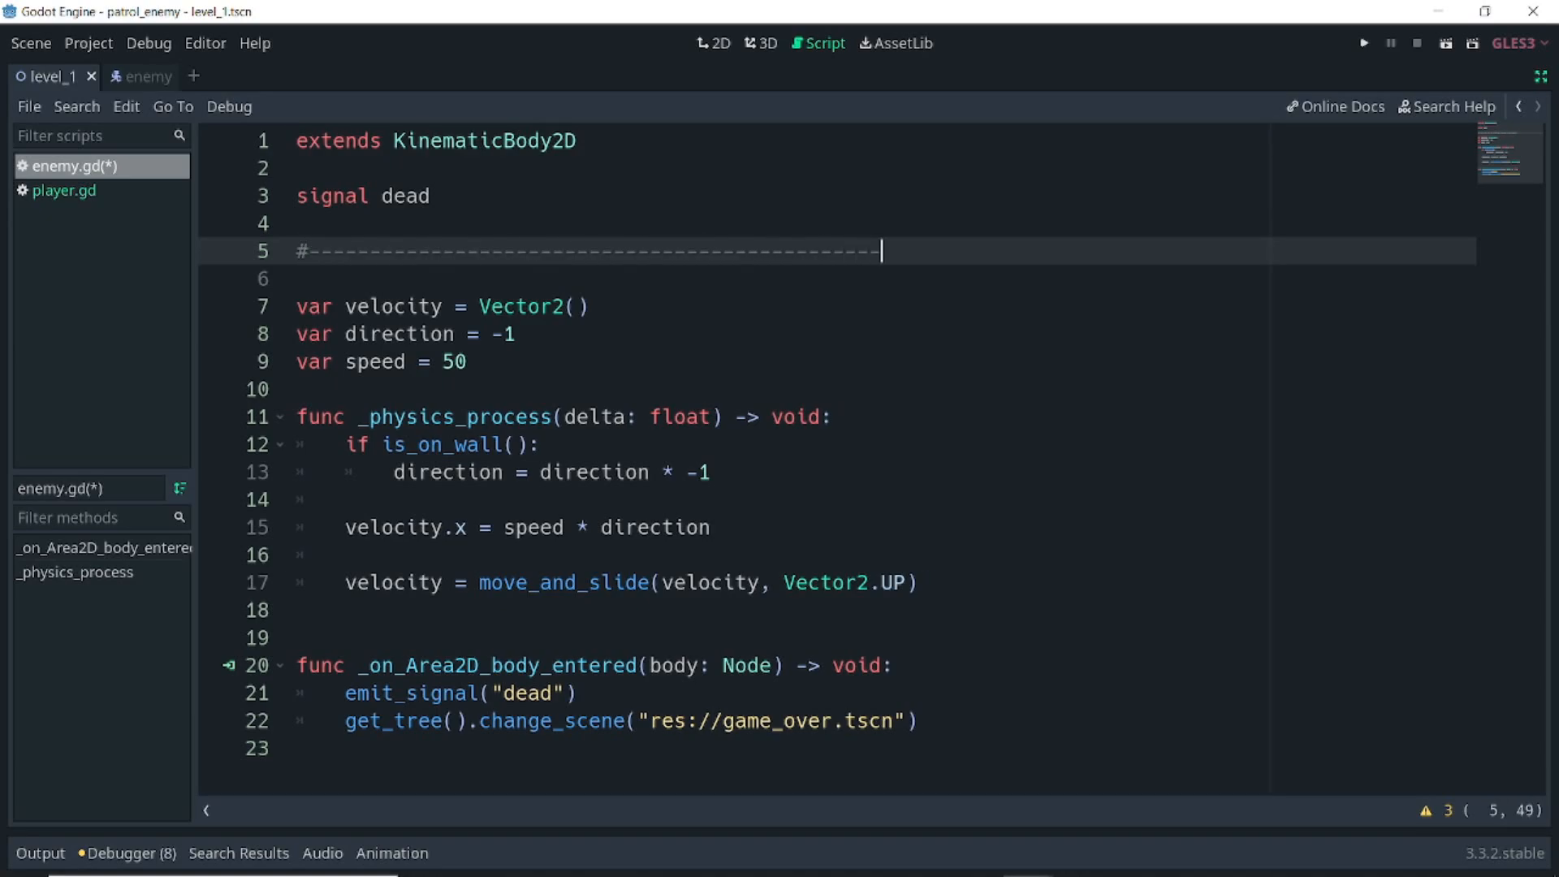
left_click(297, 610)
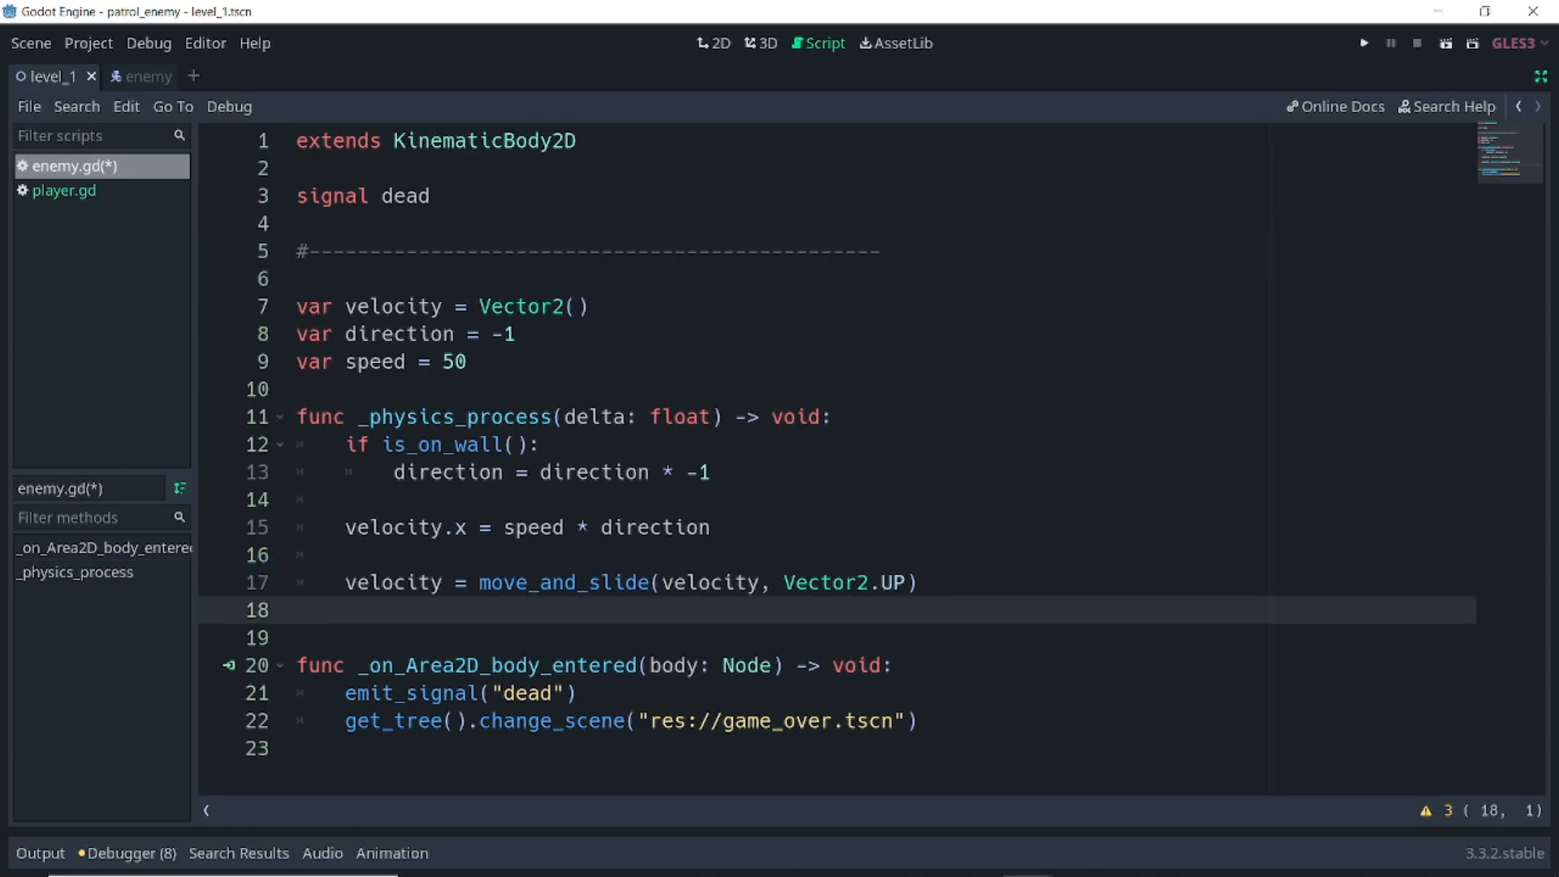
key("Return")
type("#")
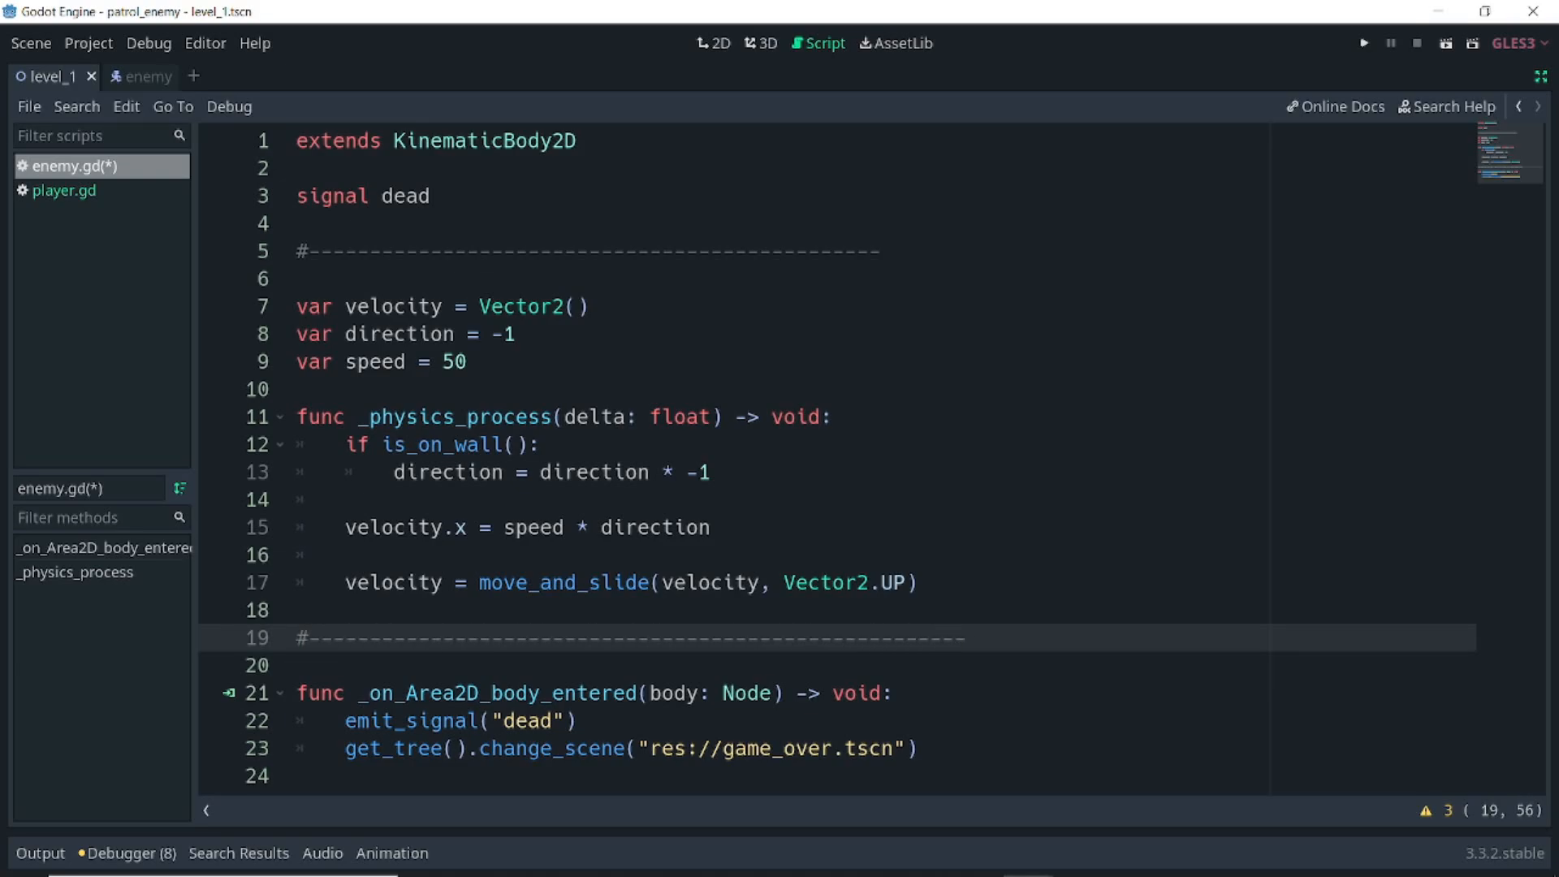
scroll(837, 460, "up", 6, "ctrl")
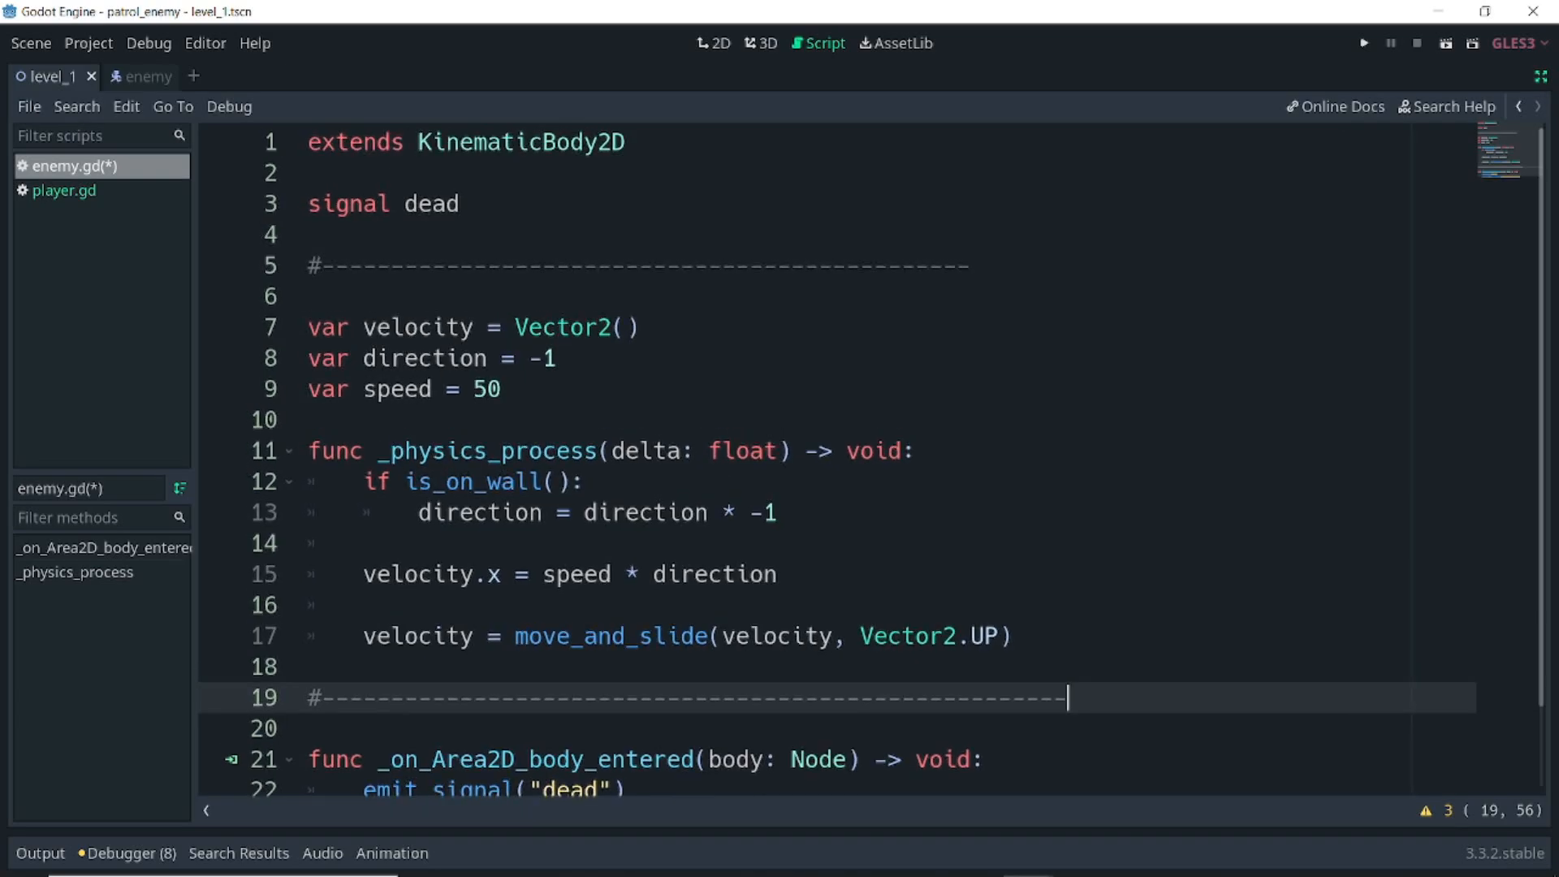
scroll(837, 460, "up", 1, "ctrl")
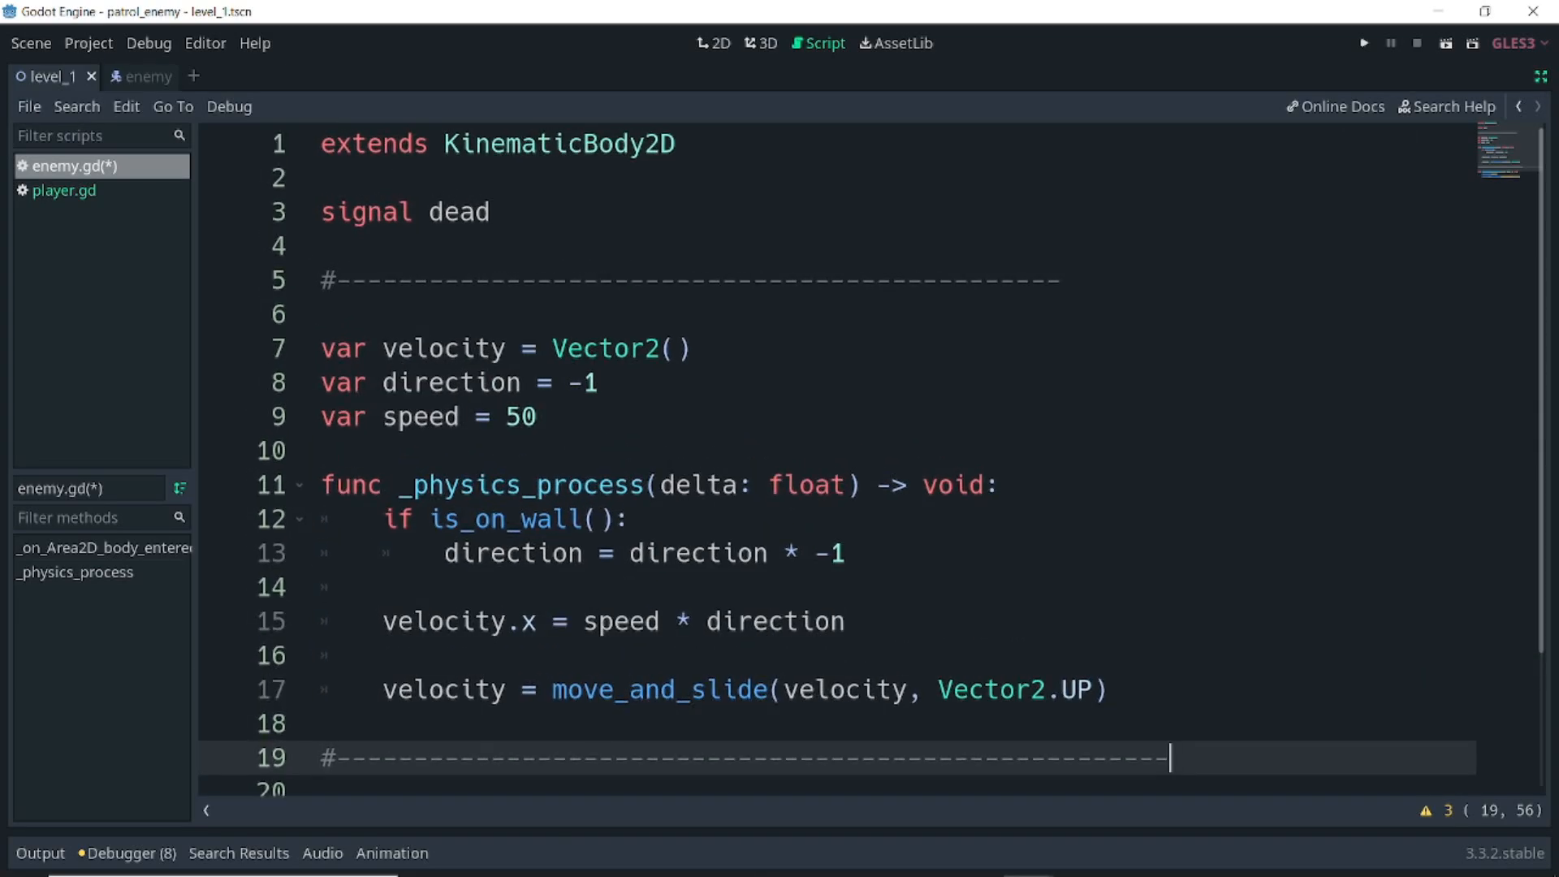
scroll(1543, 438, "down", 1)
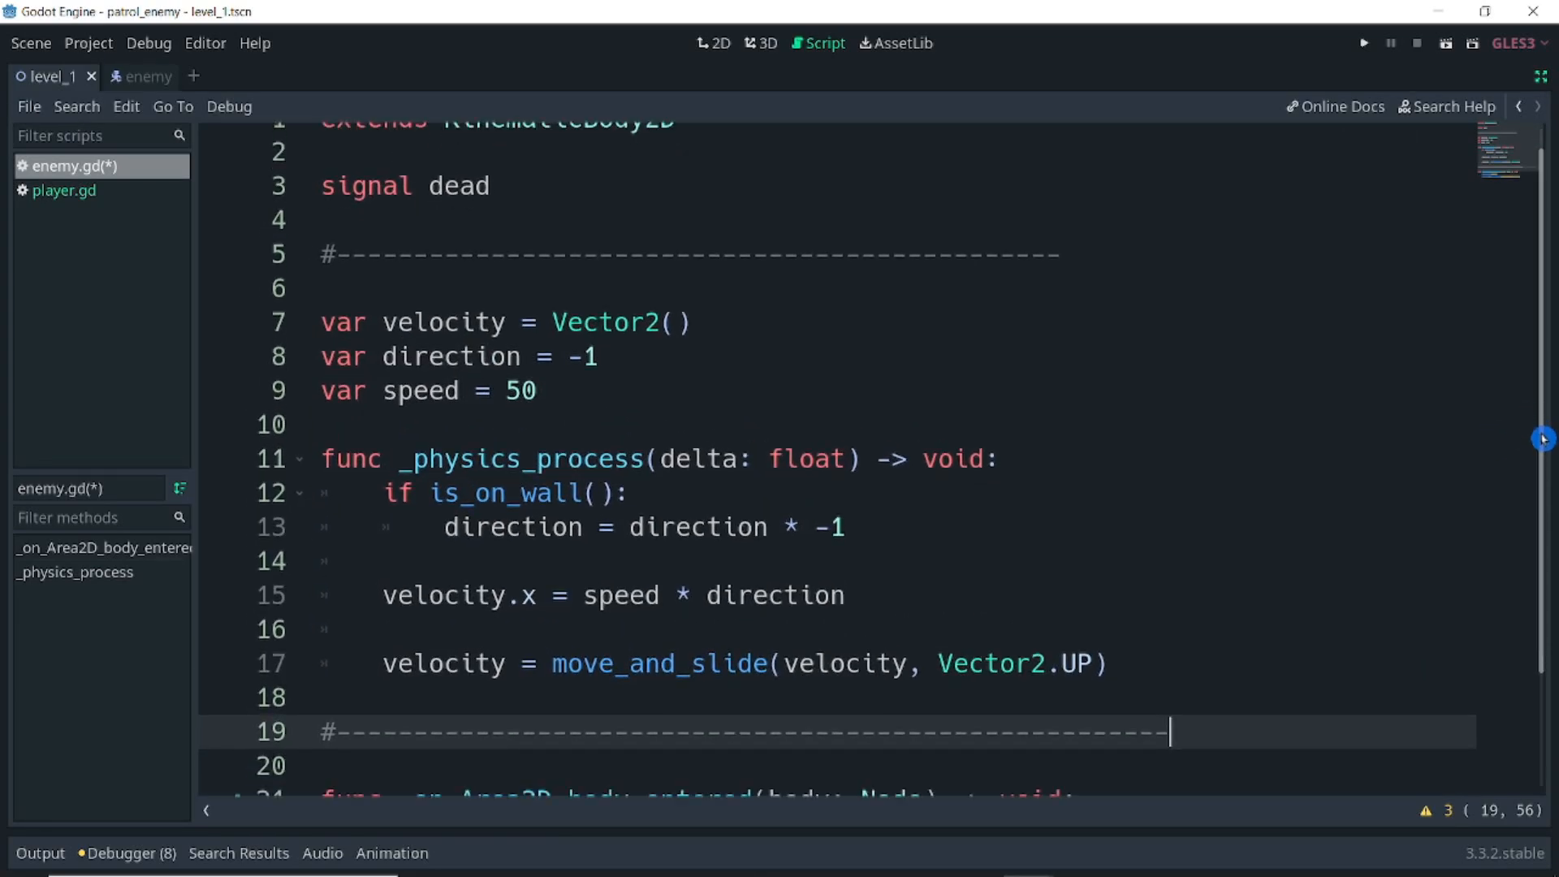
scroll(1543, 438, "down", 1)
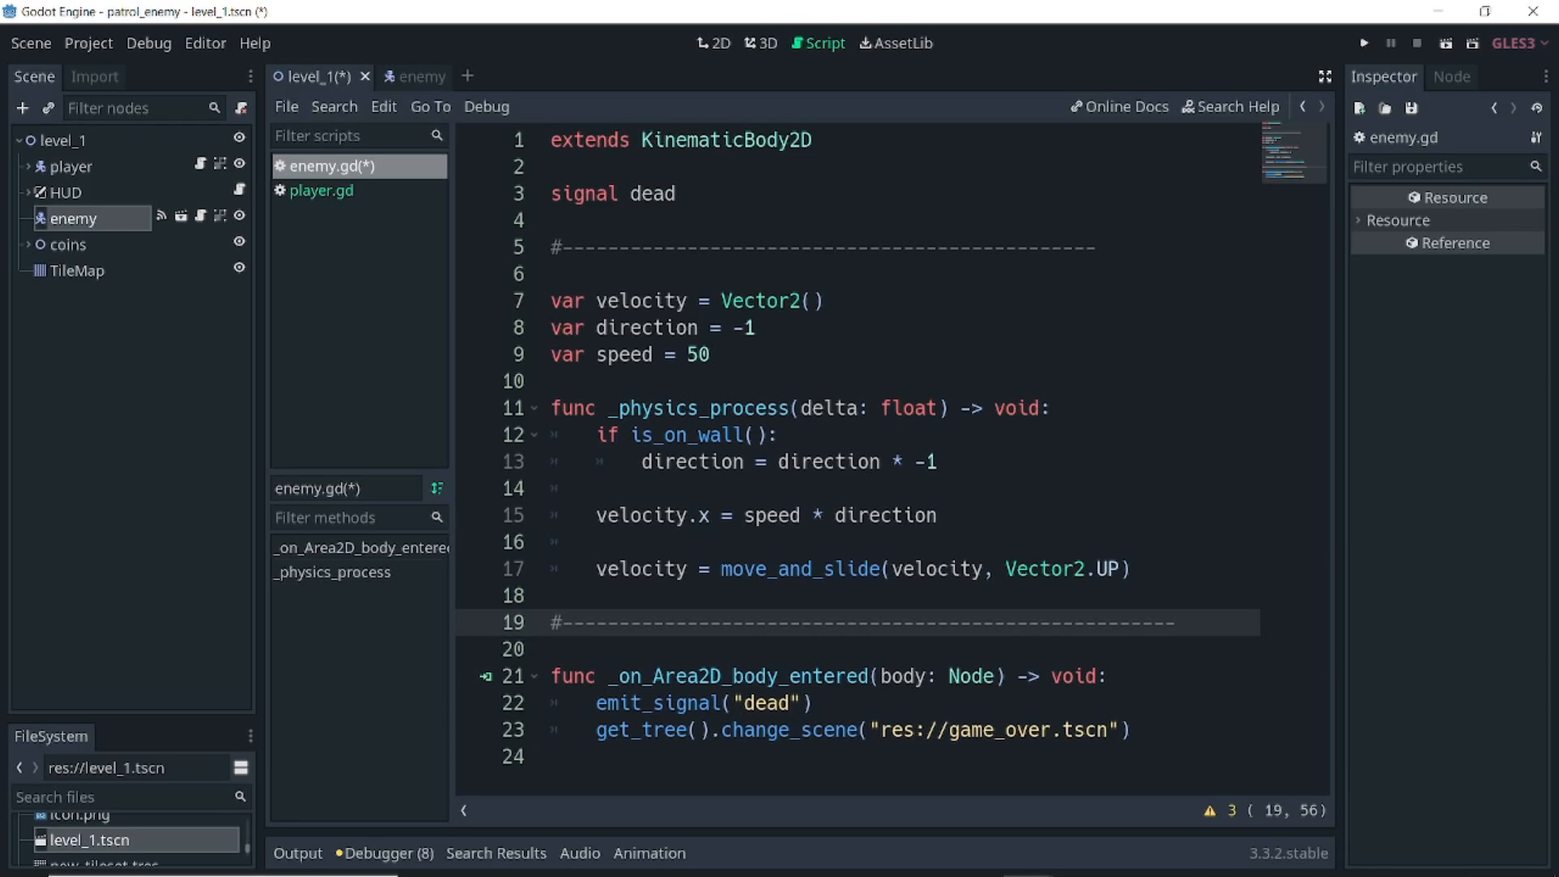
In the project settings, name 2D physics layer 3 "tile" and layer 4 "area 2d"
left_click(88, 44)
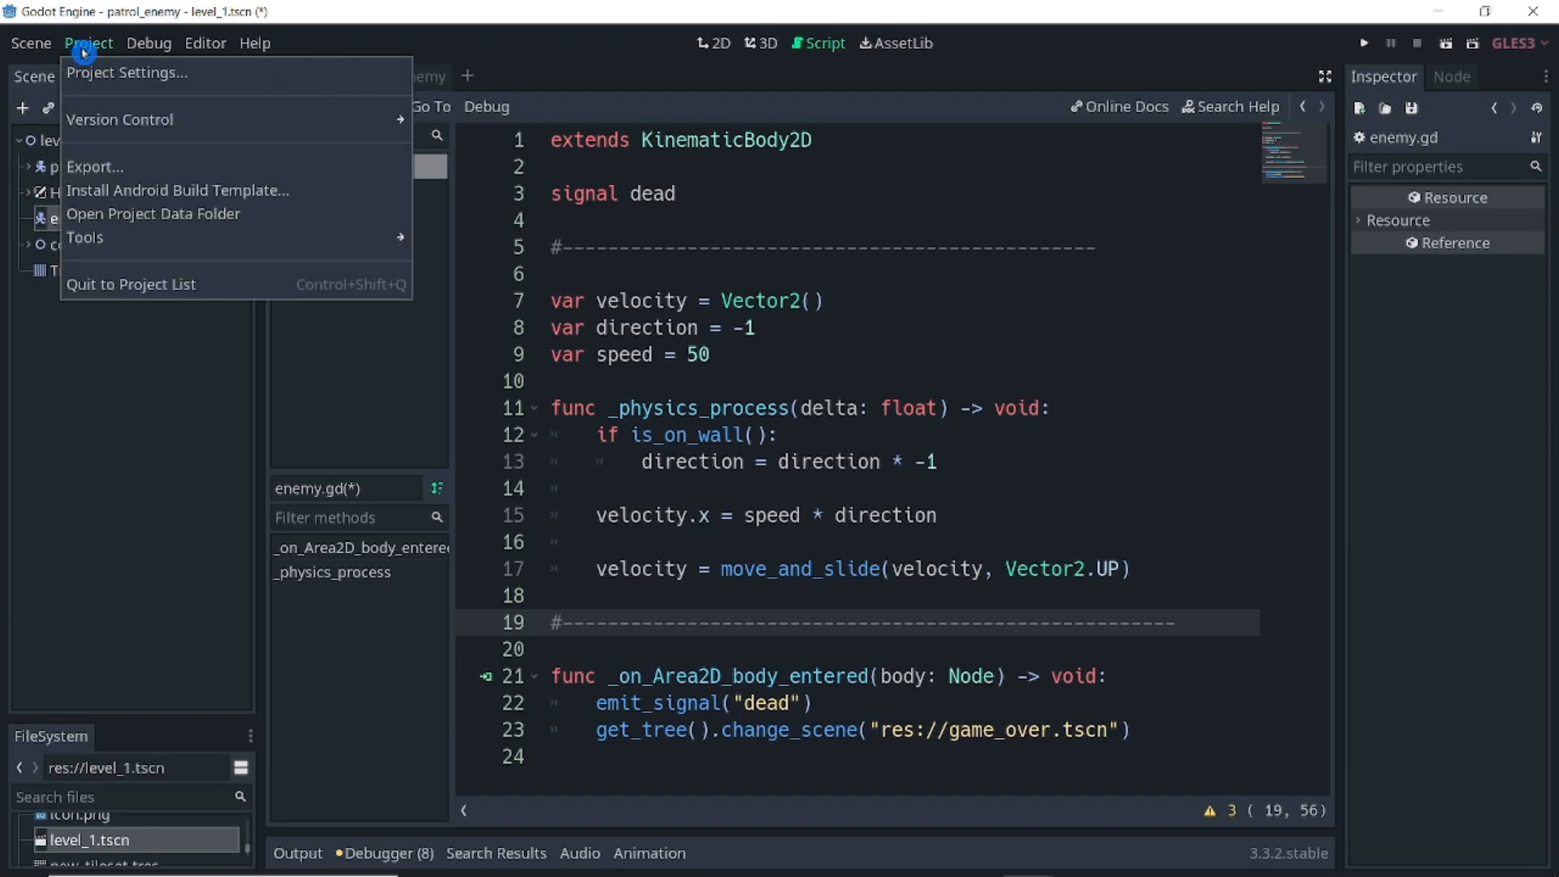
left_click(224, 74)
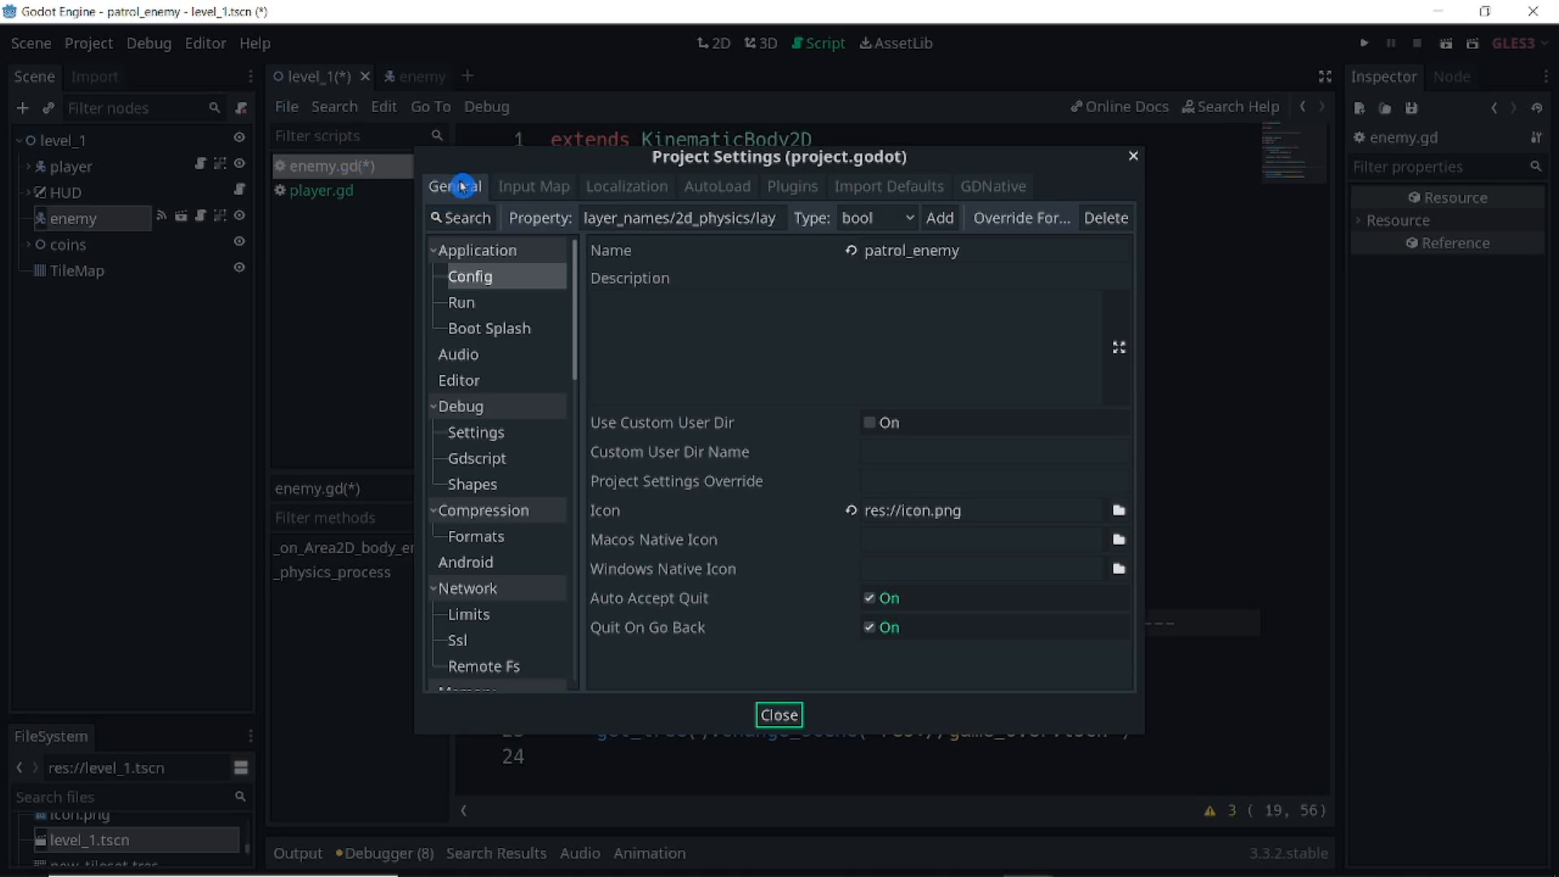
scroll(504, 431, "down", 10)
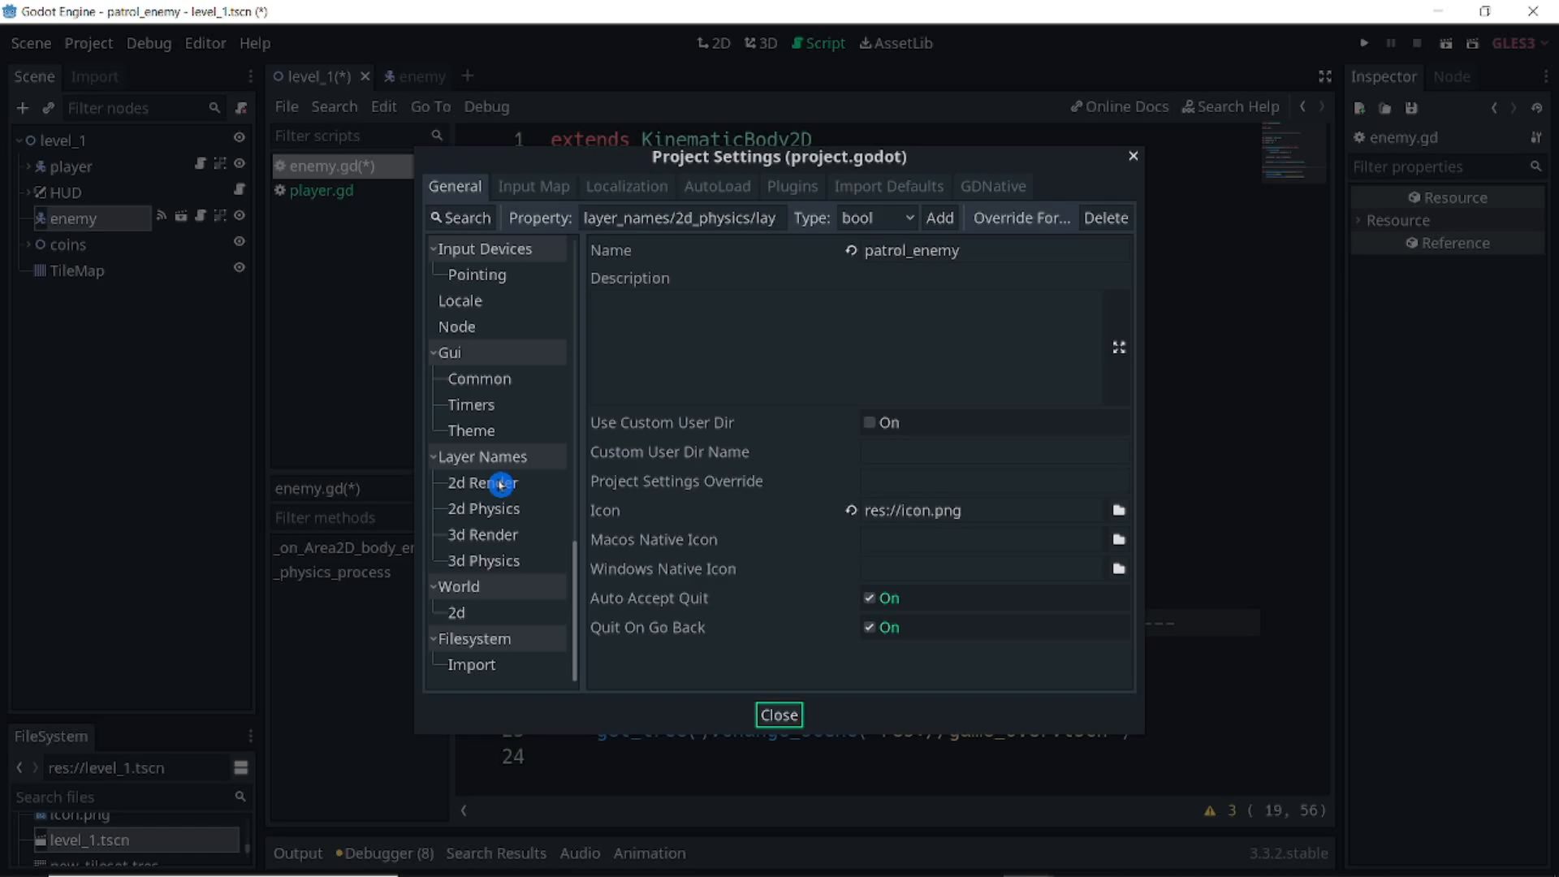
left_click(487, 509)
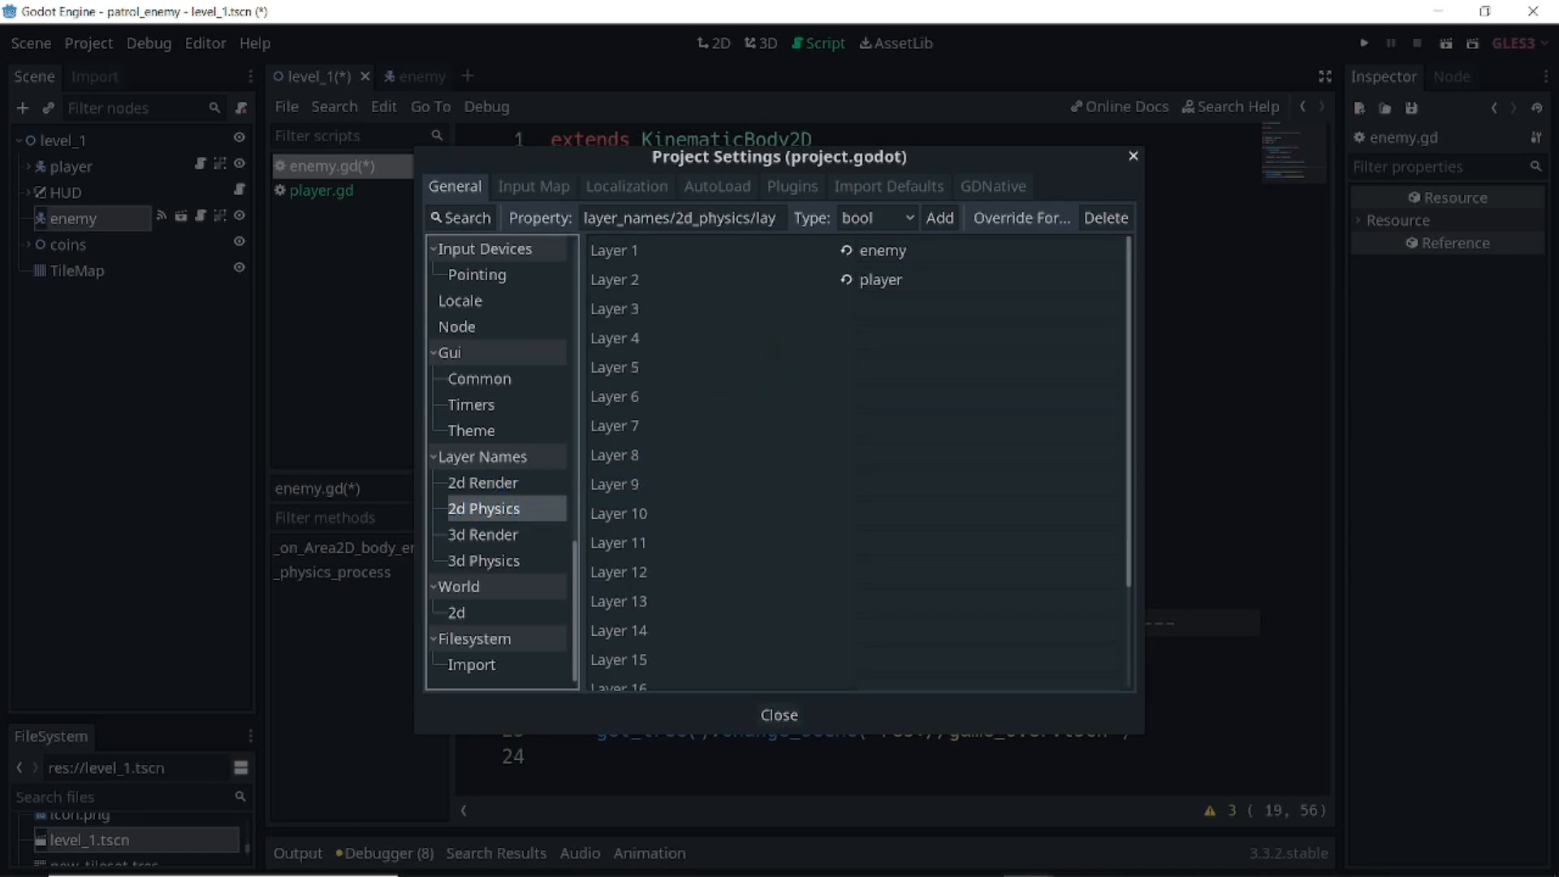
left_click(872, 308)
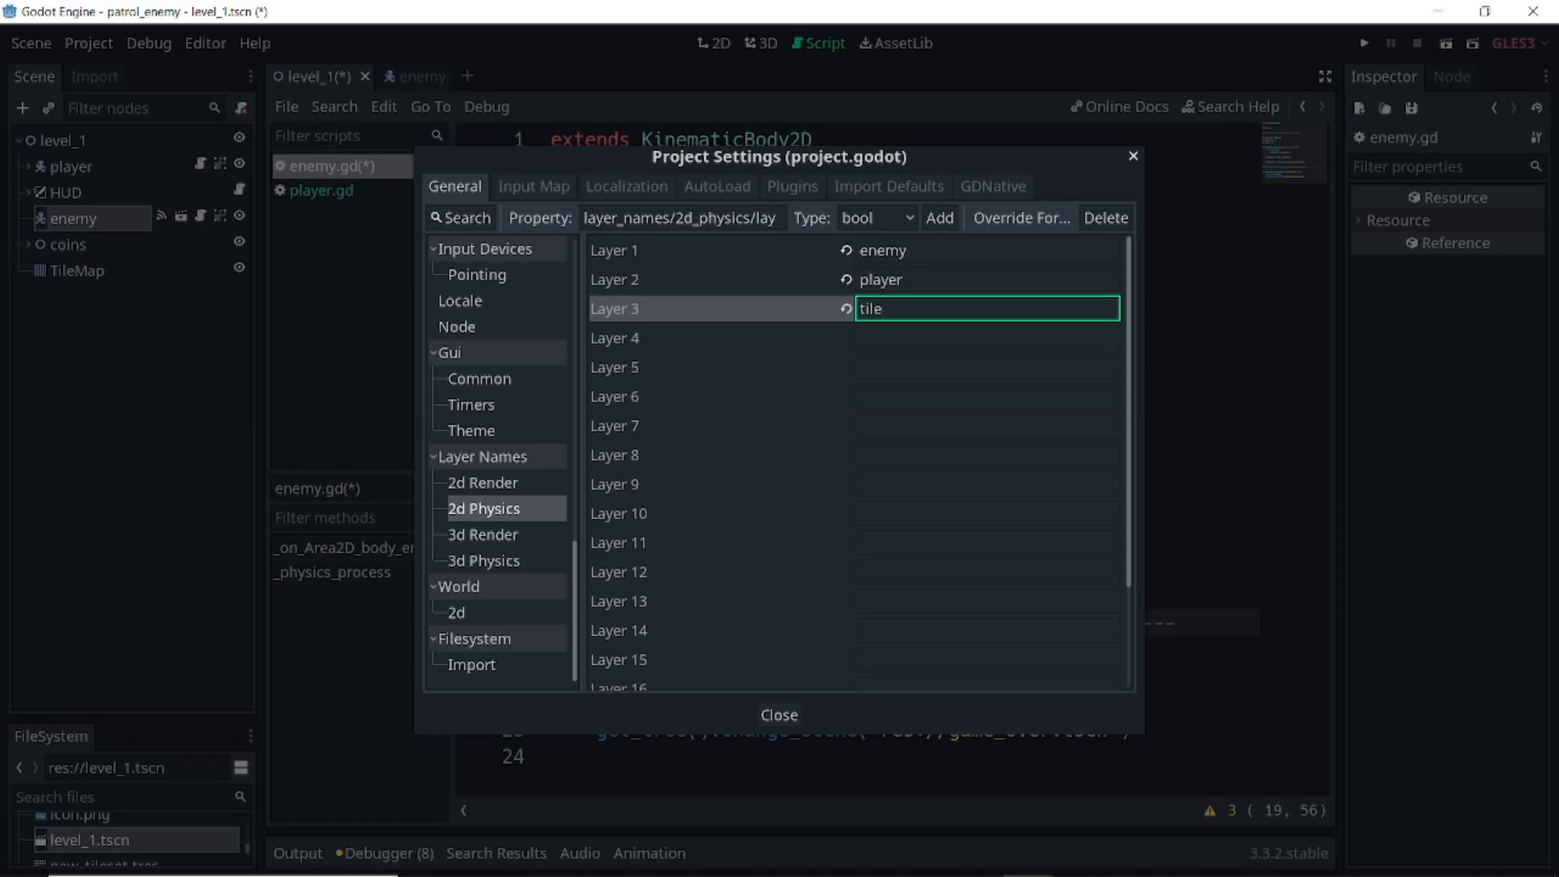
key("Tab")
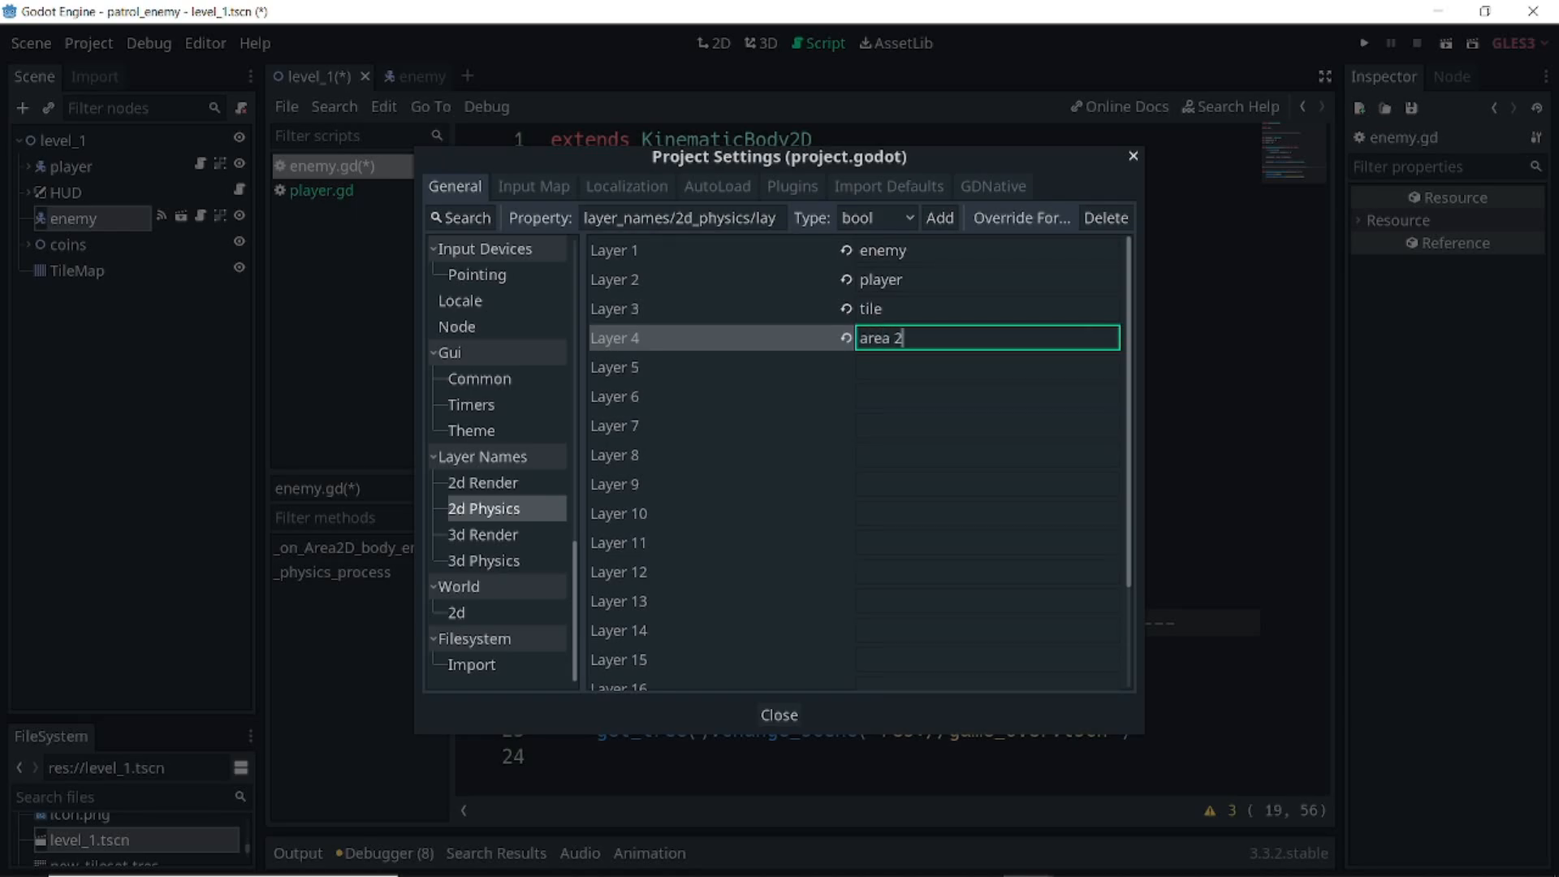
left_click(777, 715)
In the enemy scene, disable the enemy collision layer on the Area2D node
left_click(358, 190)
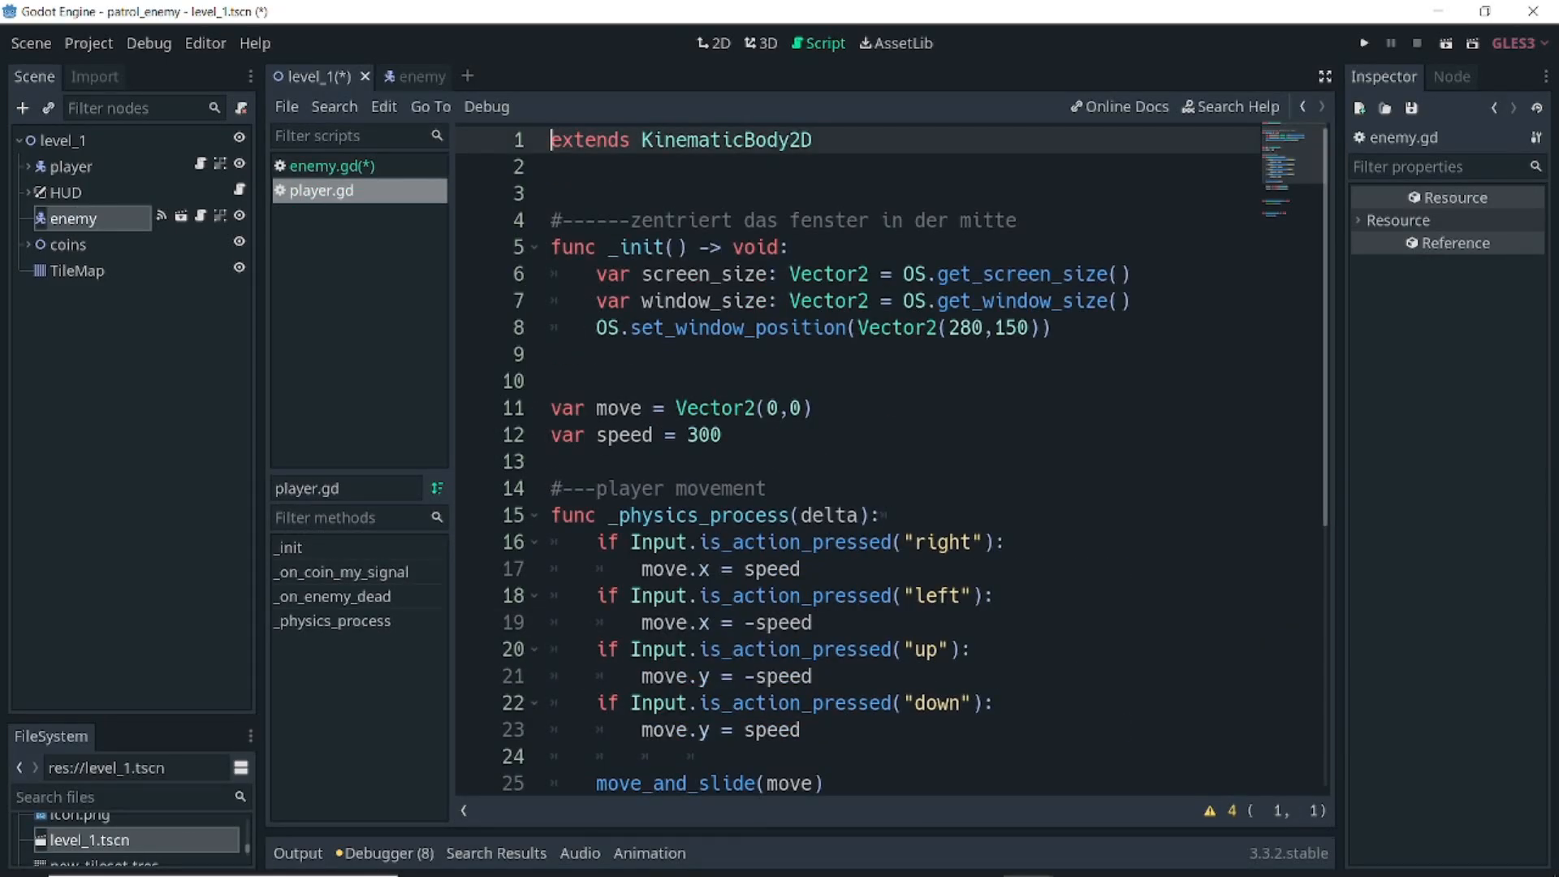
left_click(404, 76)
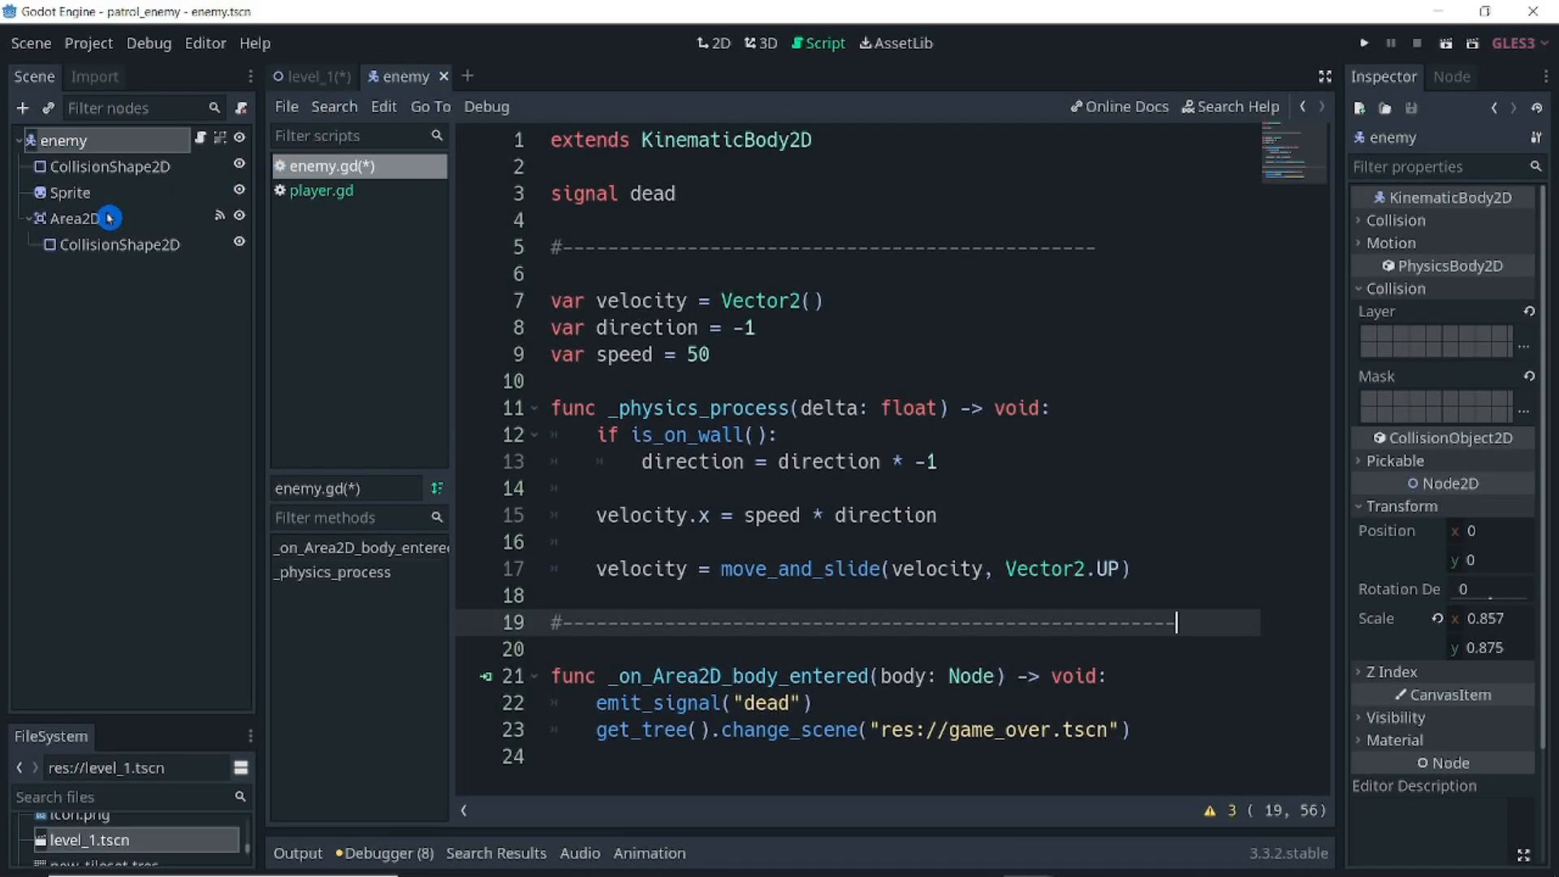
left_click(146, 219)
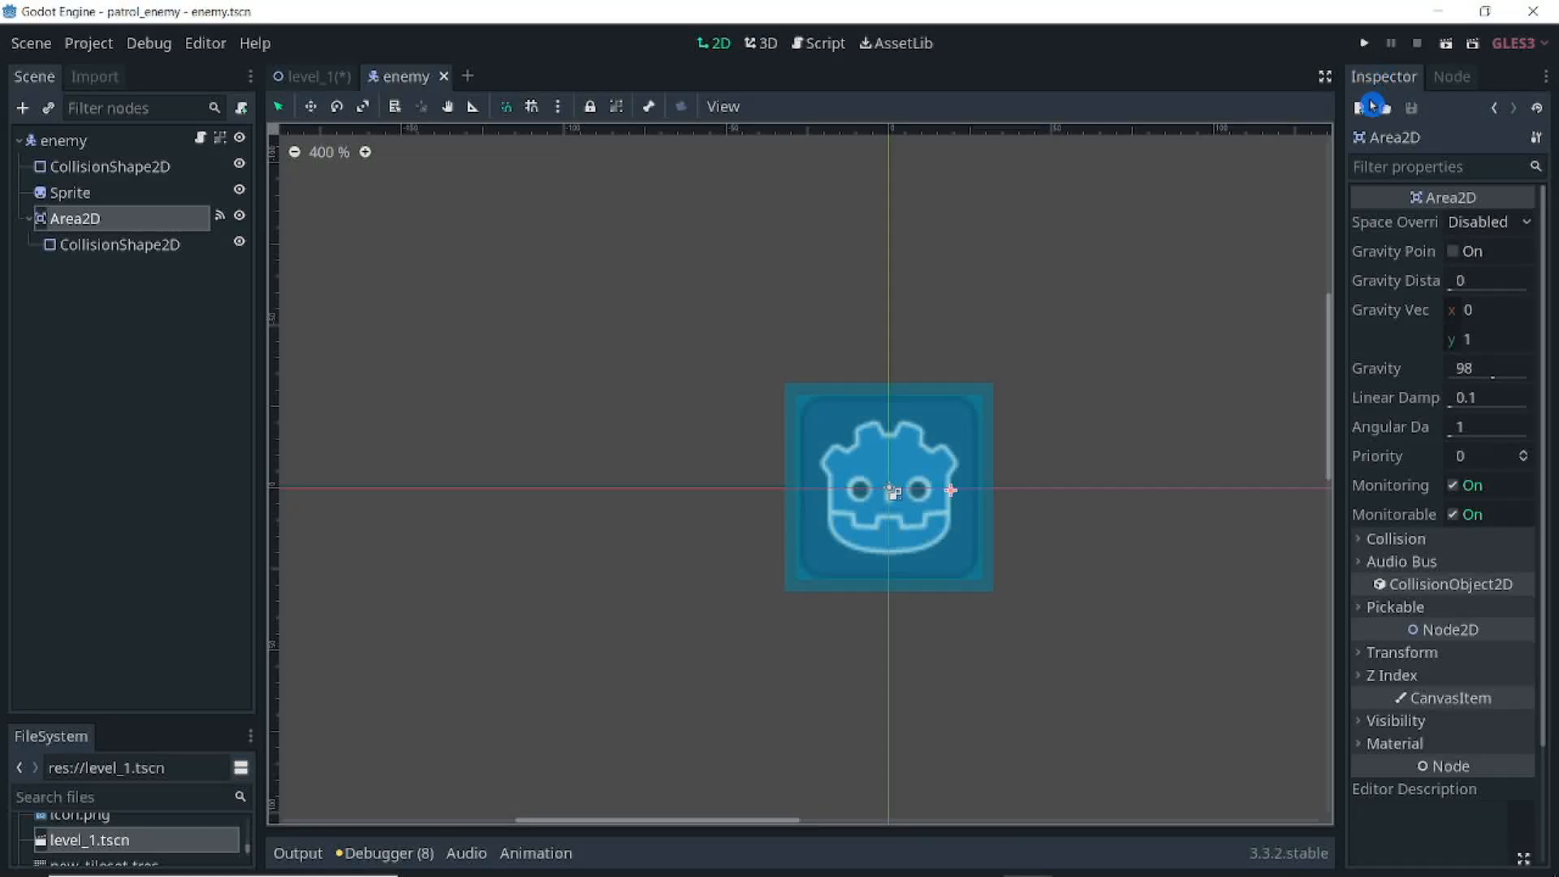
left_click(1417, 538)
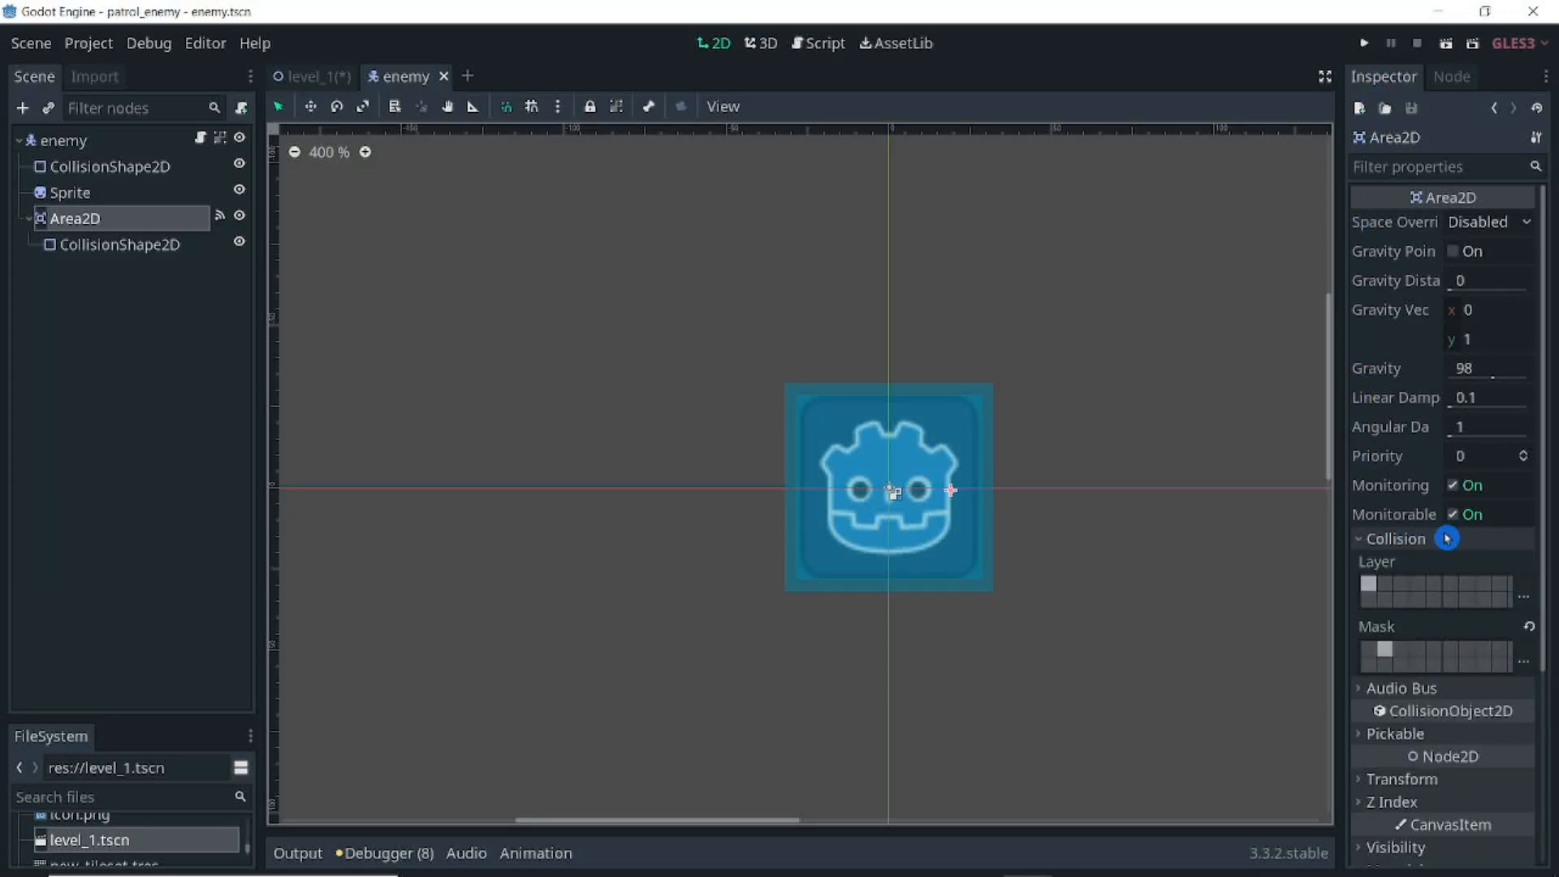
left_click(1523, 591)
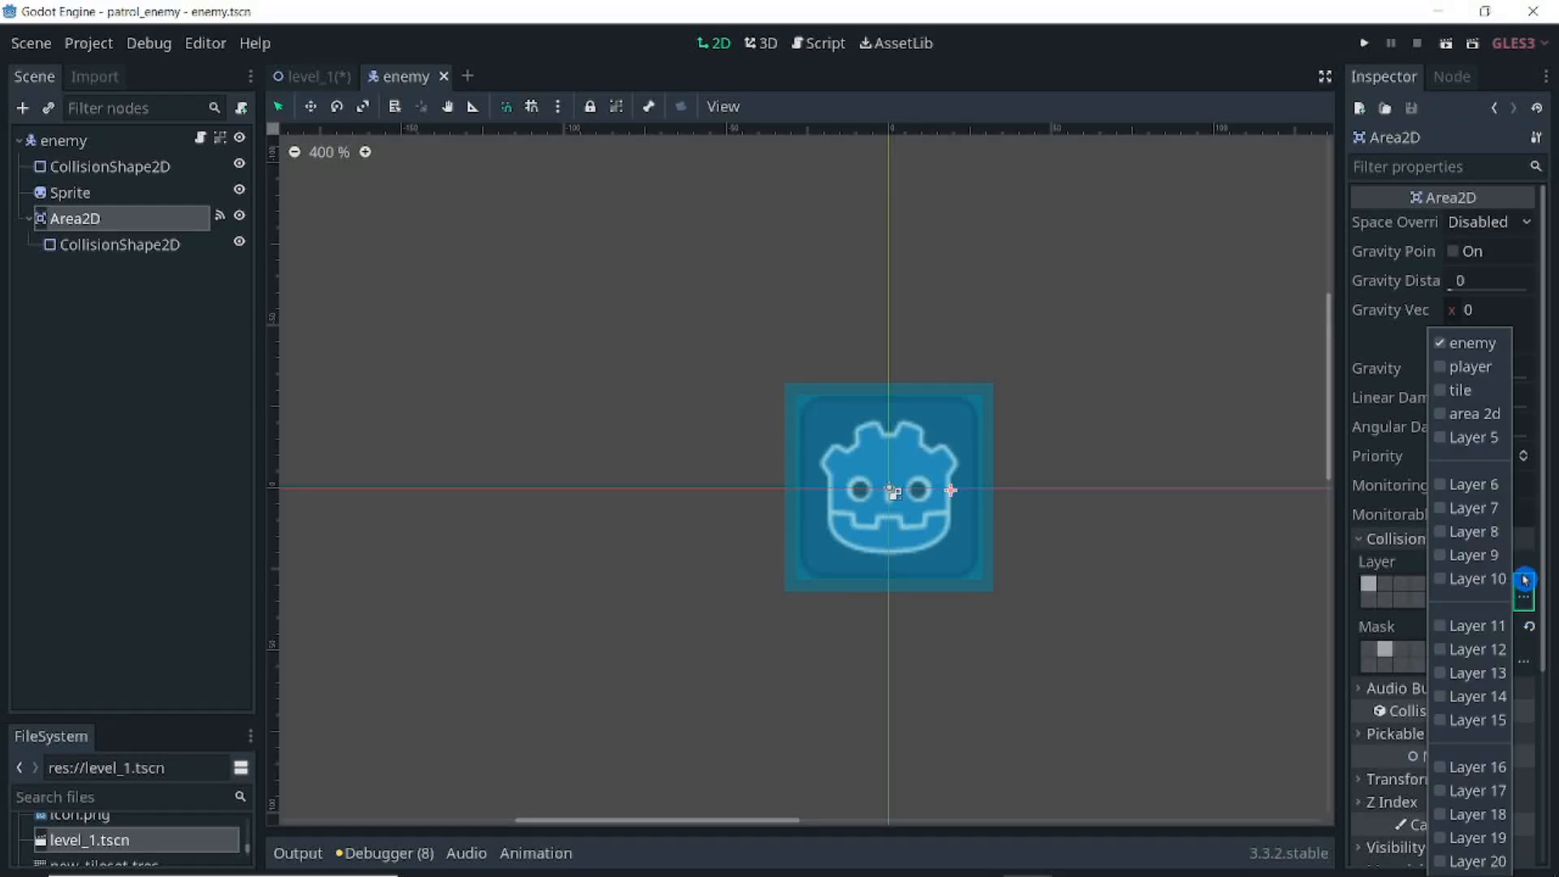
left_click(1474, 345)
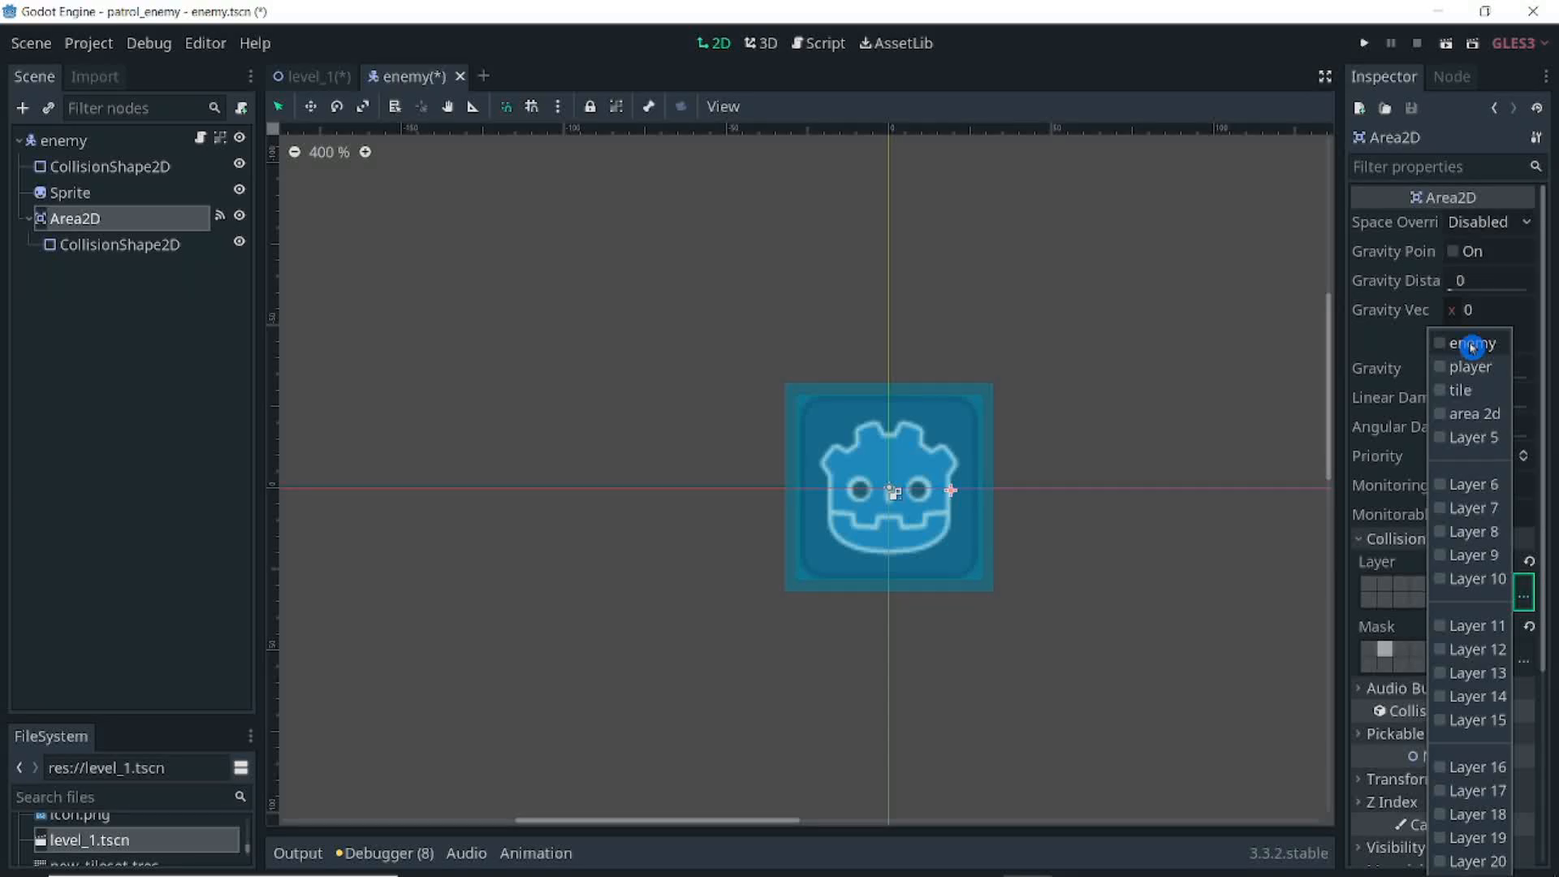
Enable the enemy collision layer on the enemy scene's root node
left_click(124, 140)
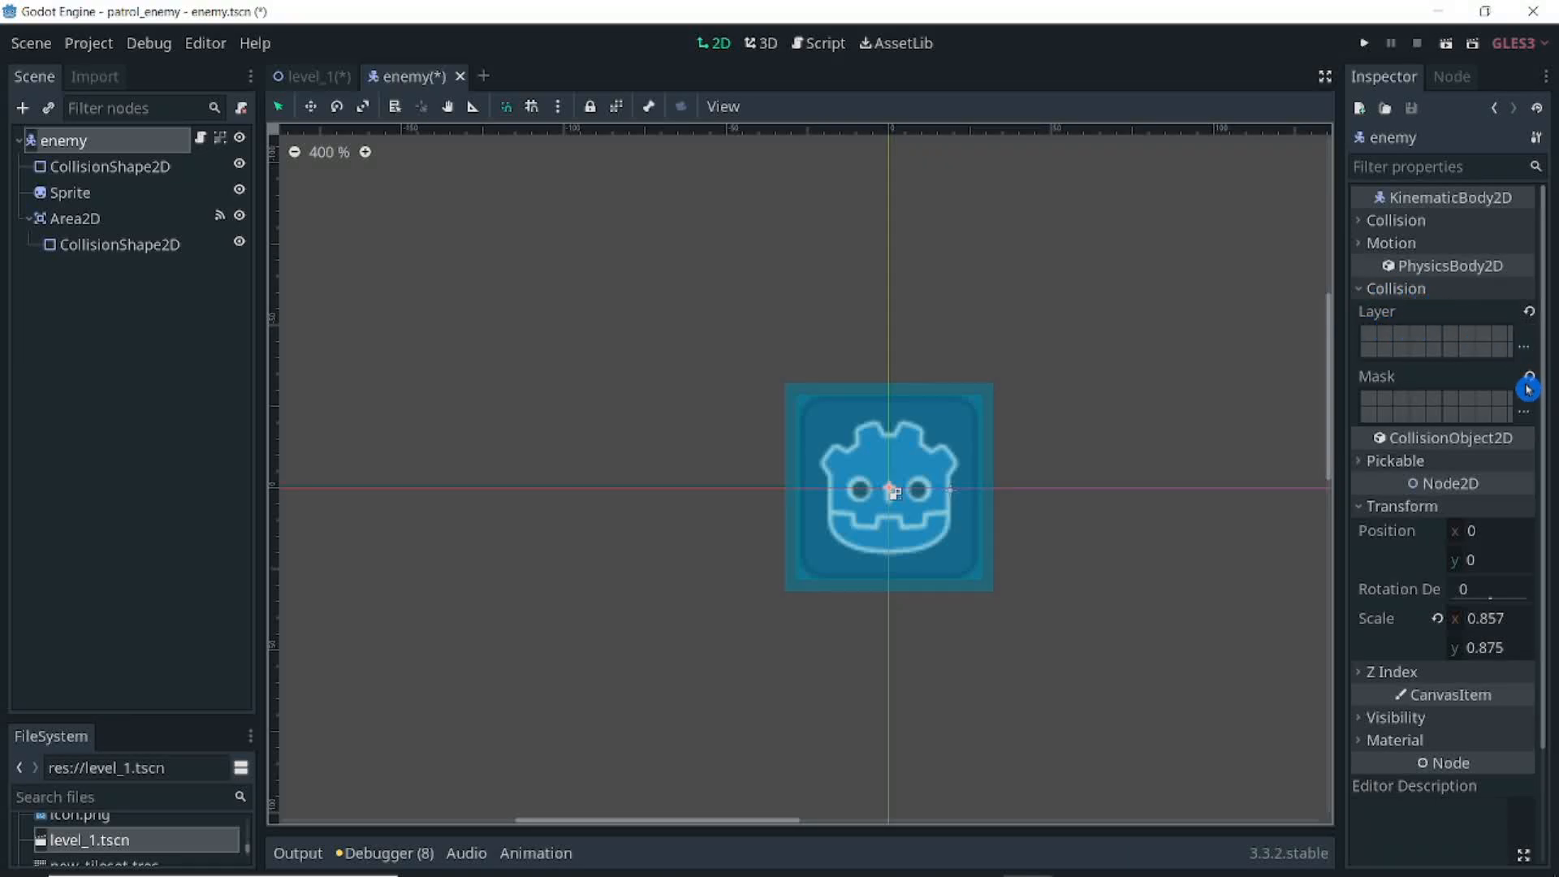
left_click(1525, 348)
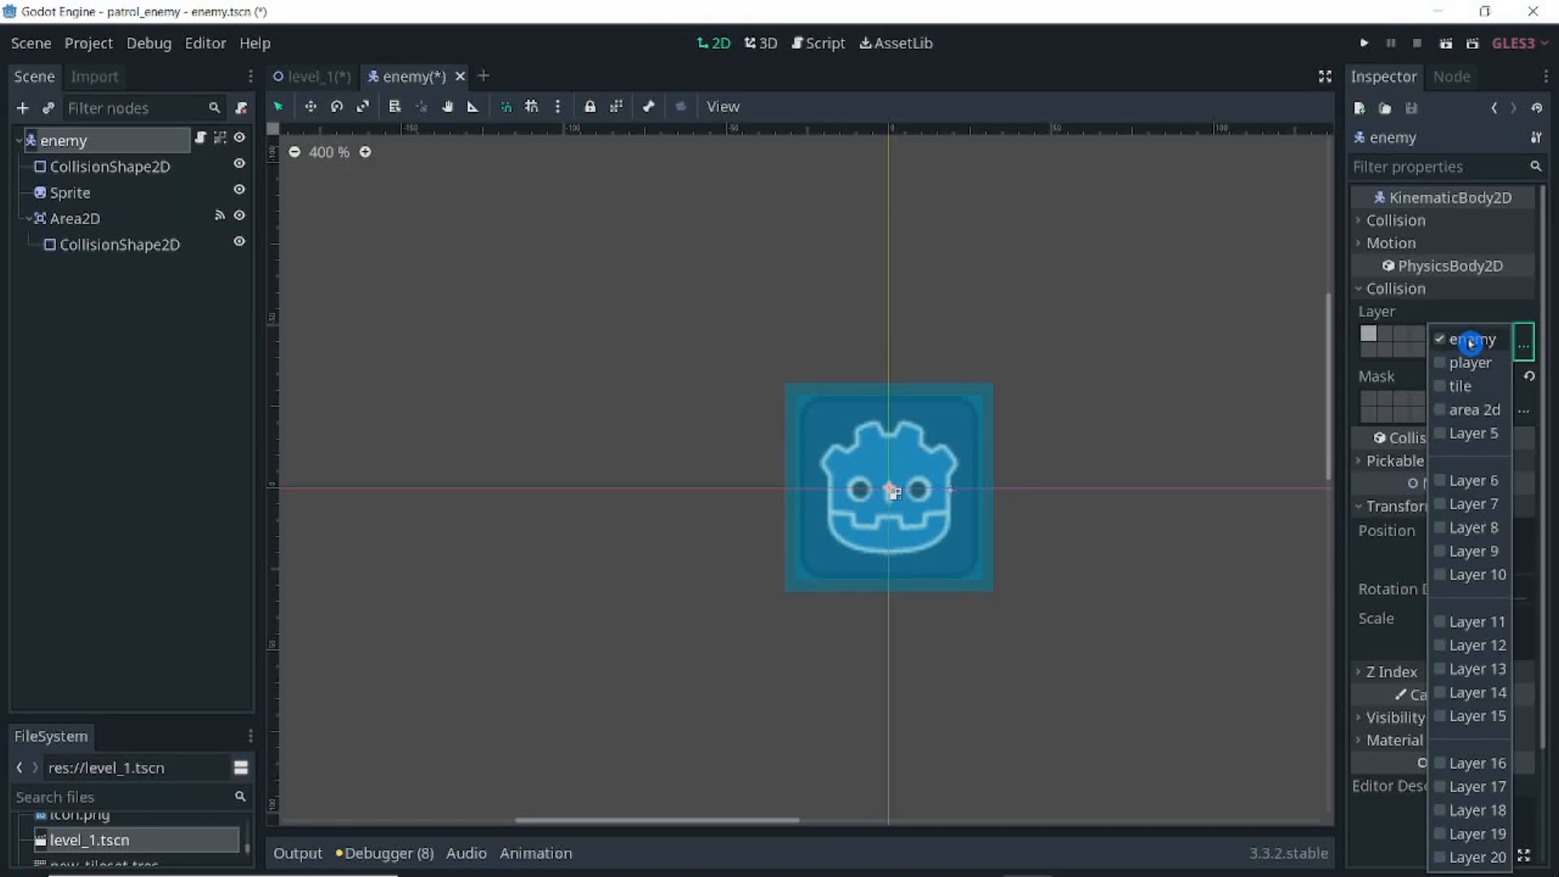
Enable the tile layer in the collision mask of the enemy scene's root node
left_click(1541, 342)
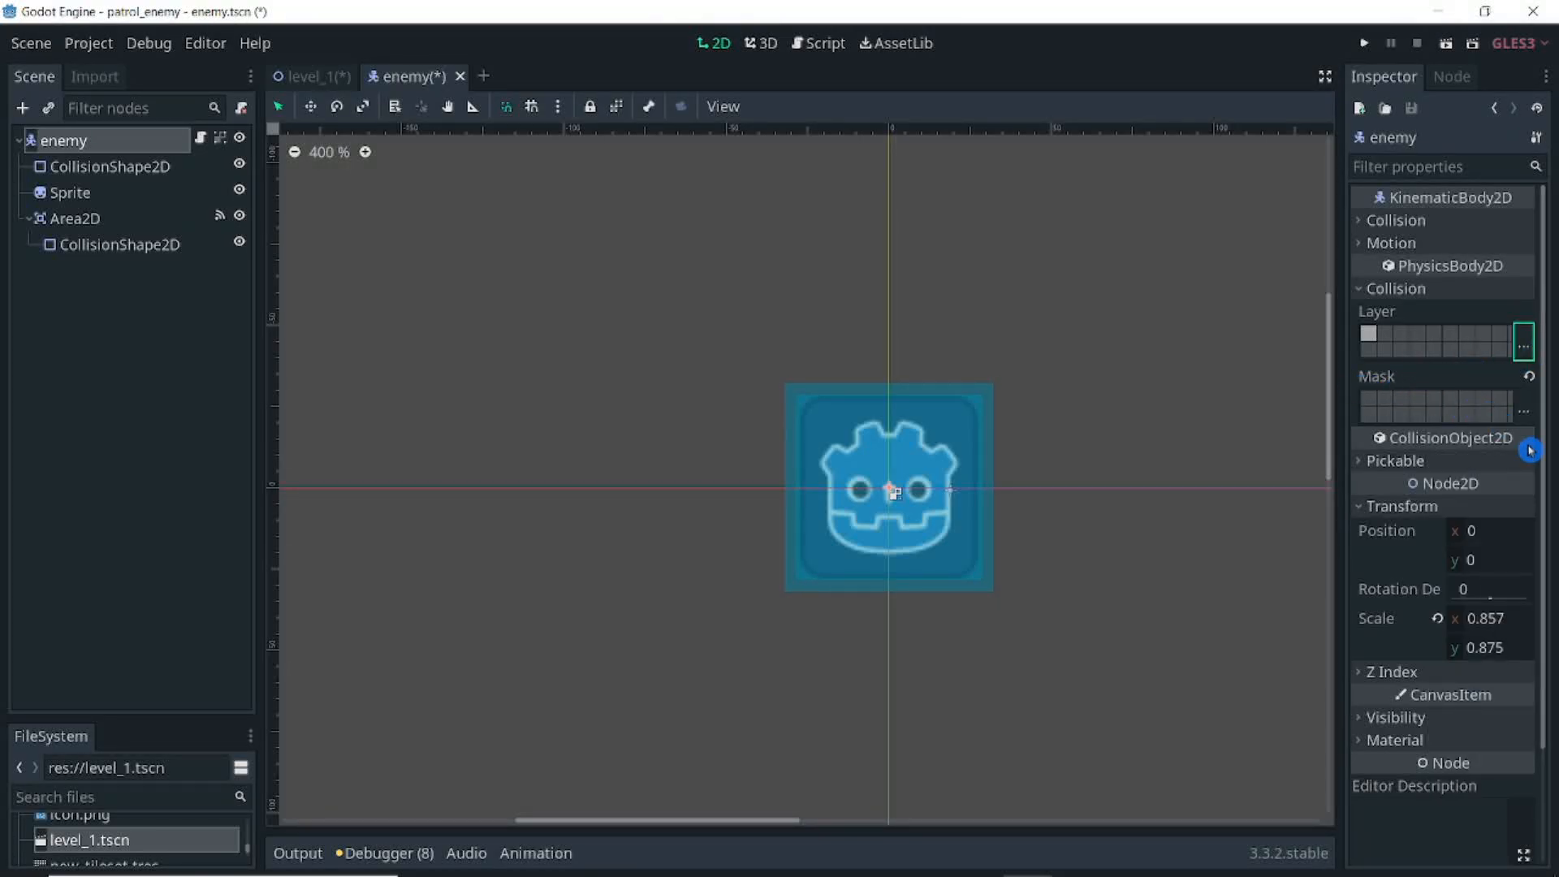
left_click(1523, 411)
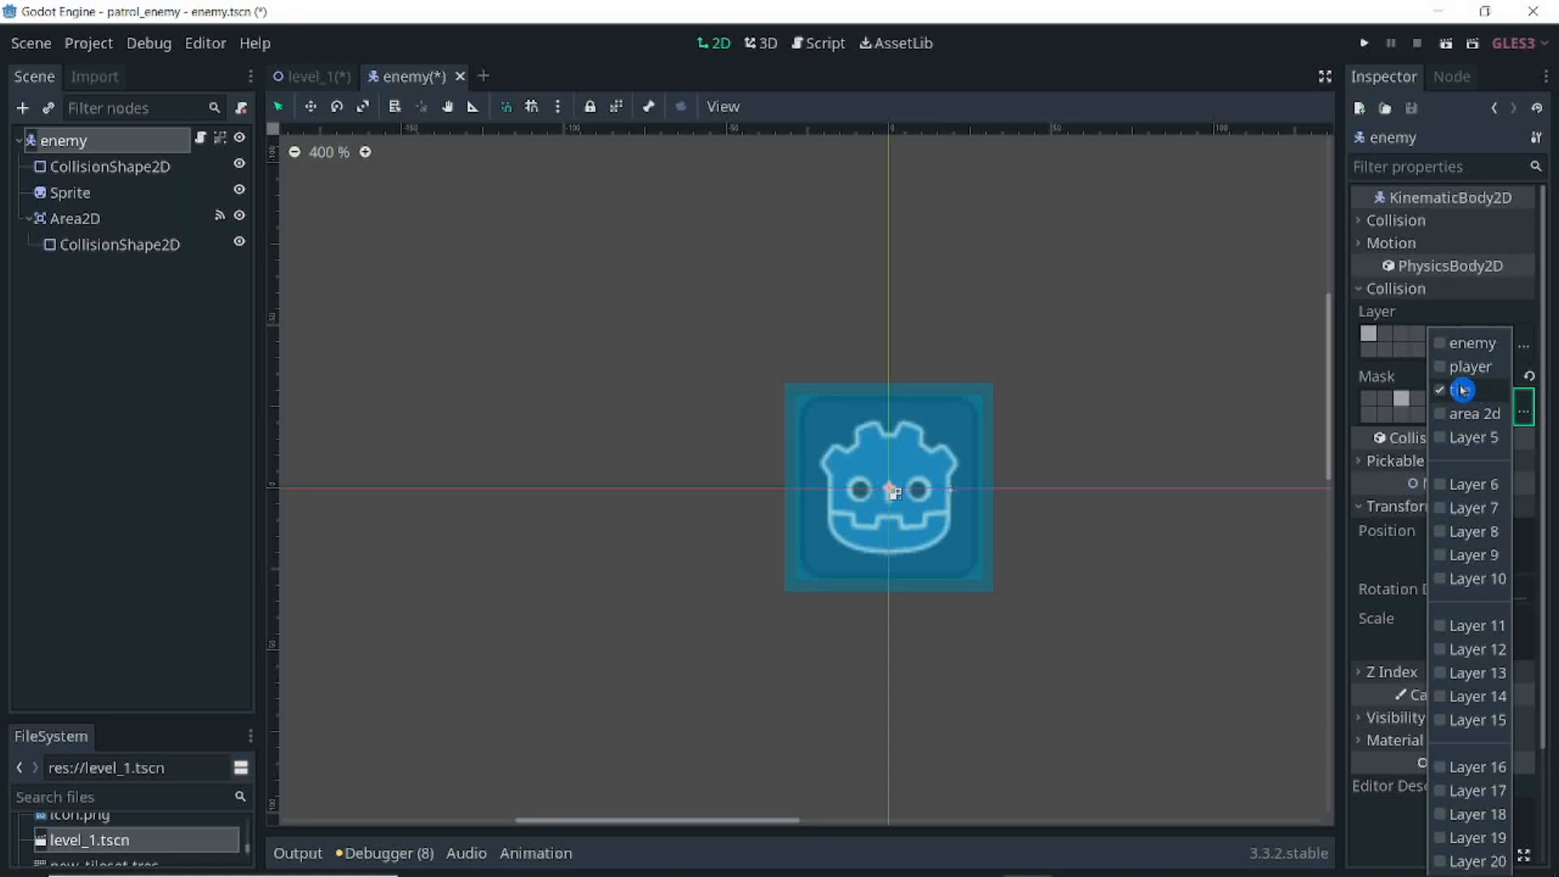
In the level_1 scene, enable the enemy collision layer and the tile collision mask on the enemy instance
left_click(295, 79)
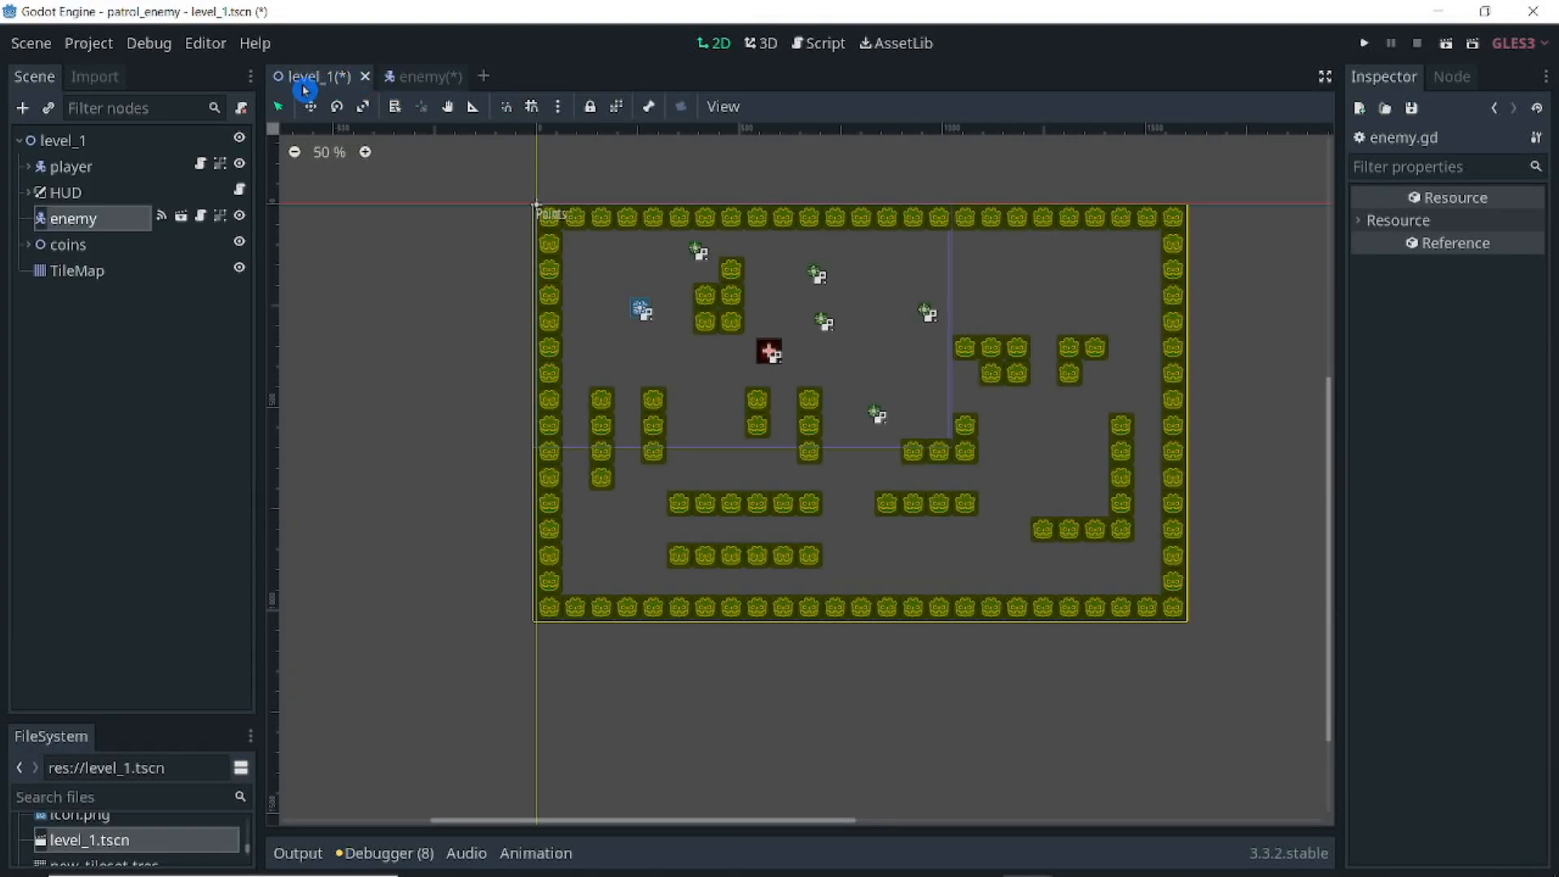
left_click(107, 218)
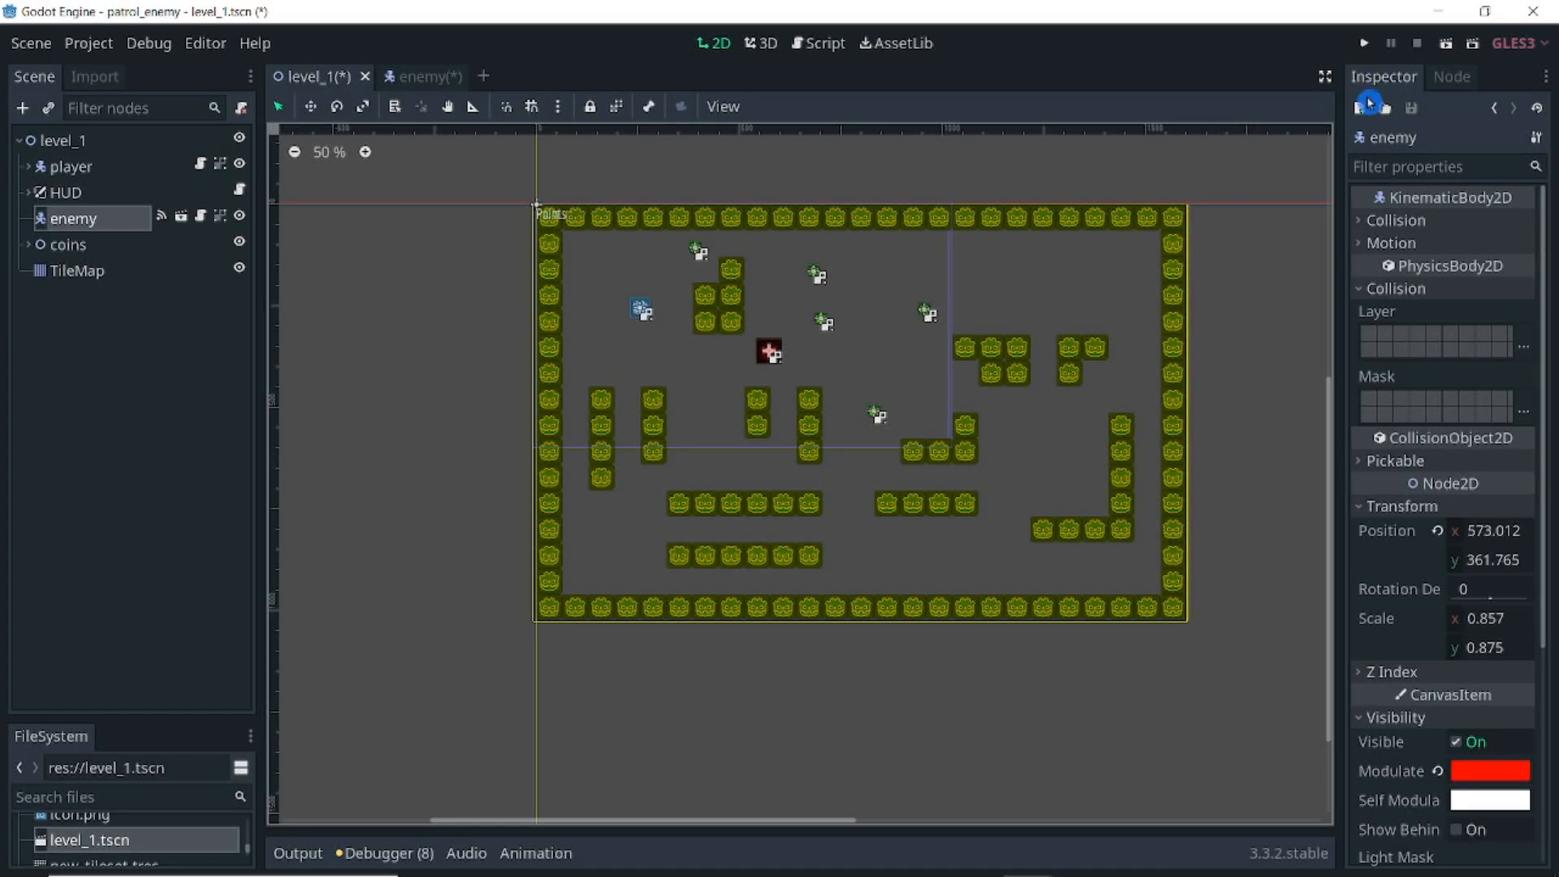
left_click(1523, 350)
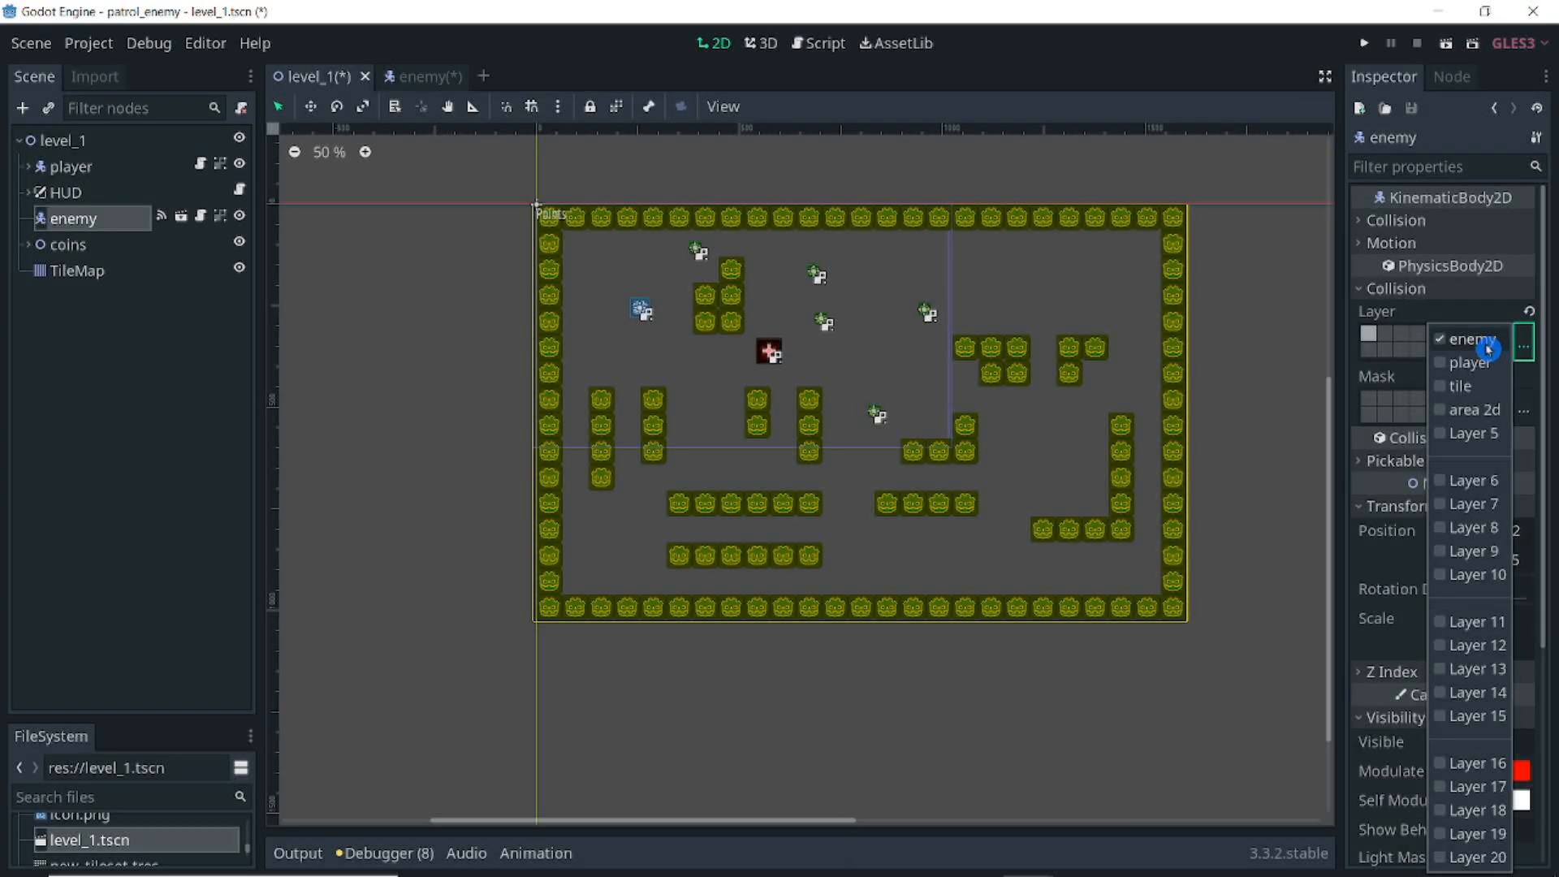
left_click(1523, 410)
left_click(1523, 410)
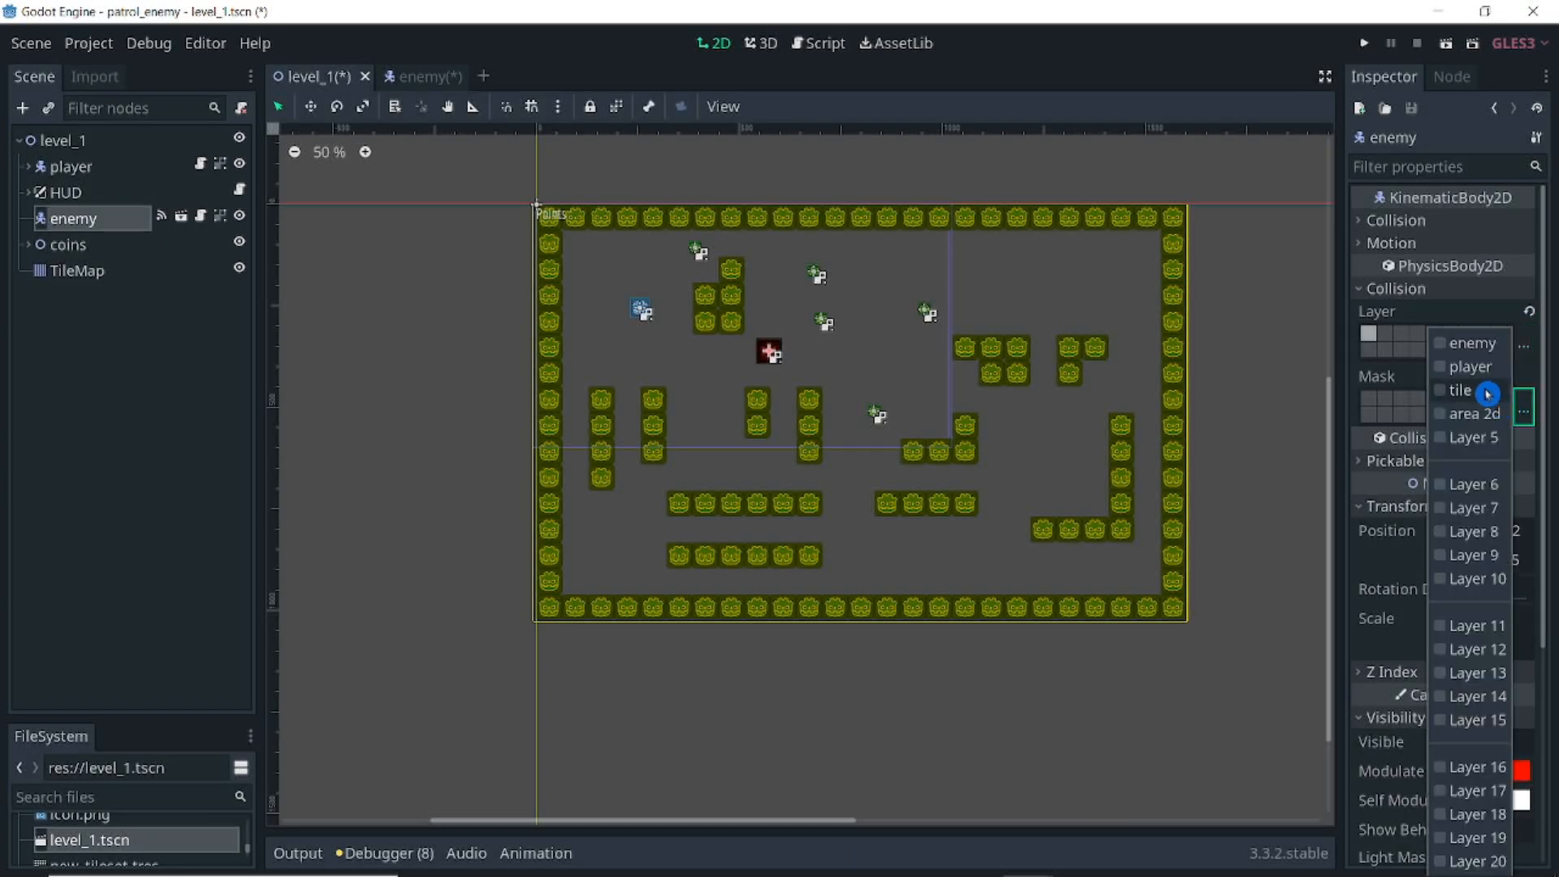
left_click(1547, 411)
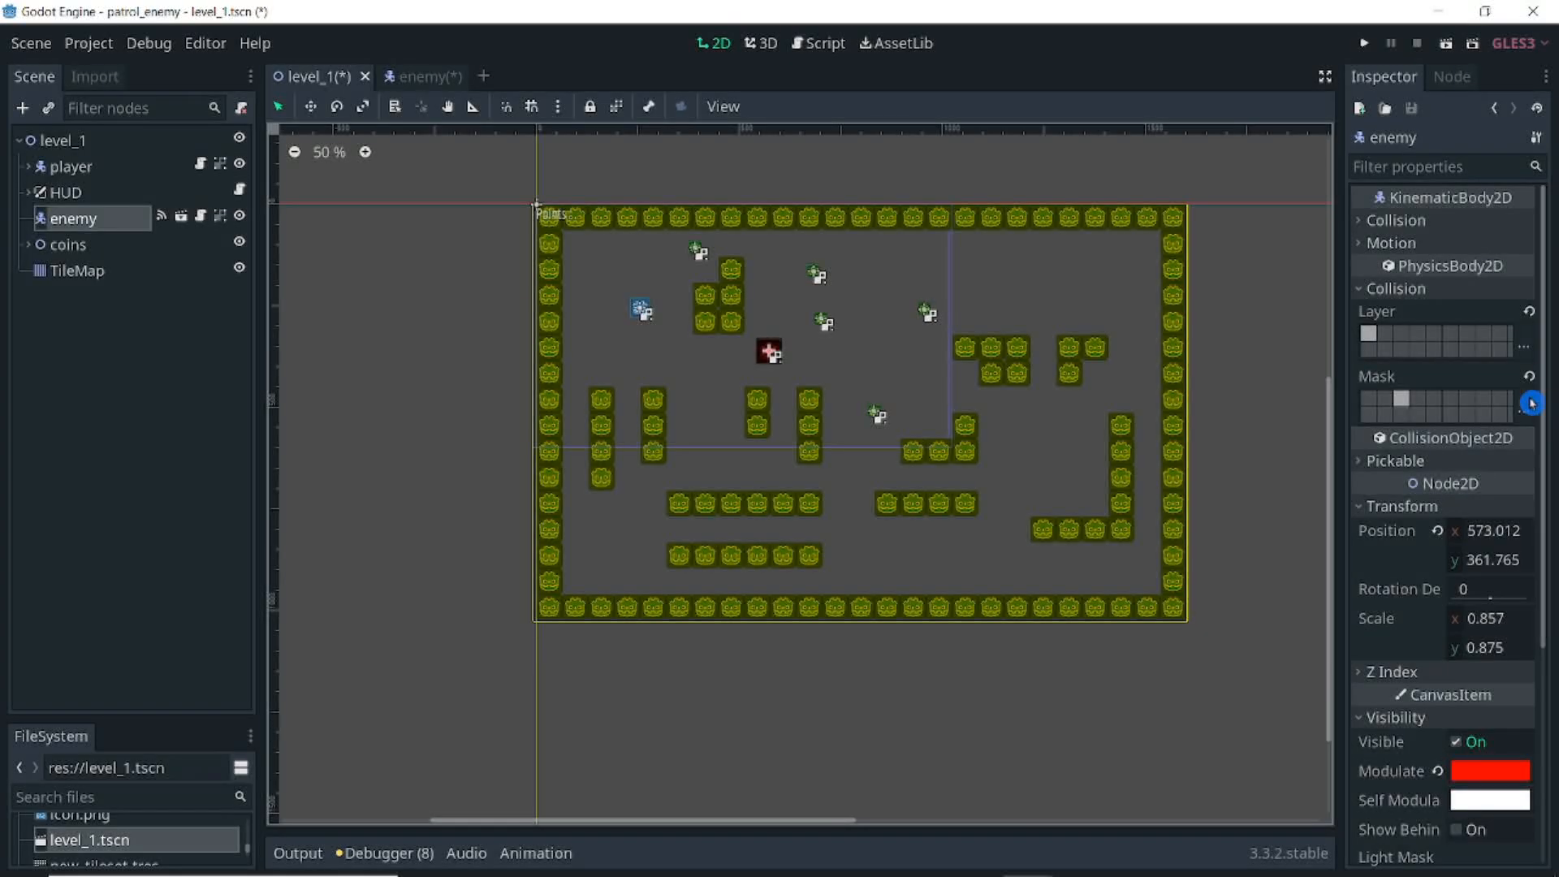
Set the TileMap's collision layer to tile only and disable enemy in its collision mask
left_click(114, 271)
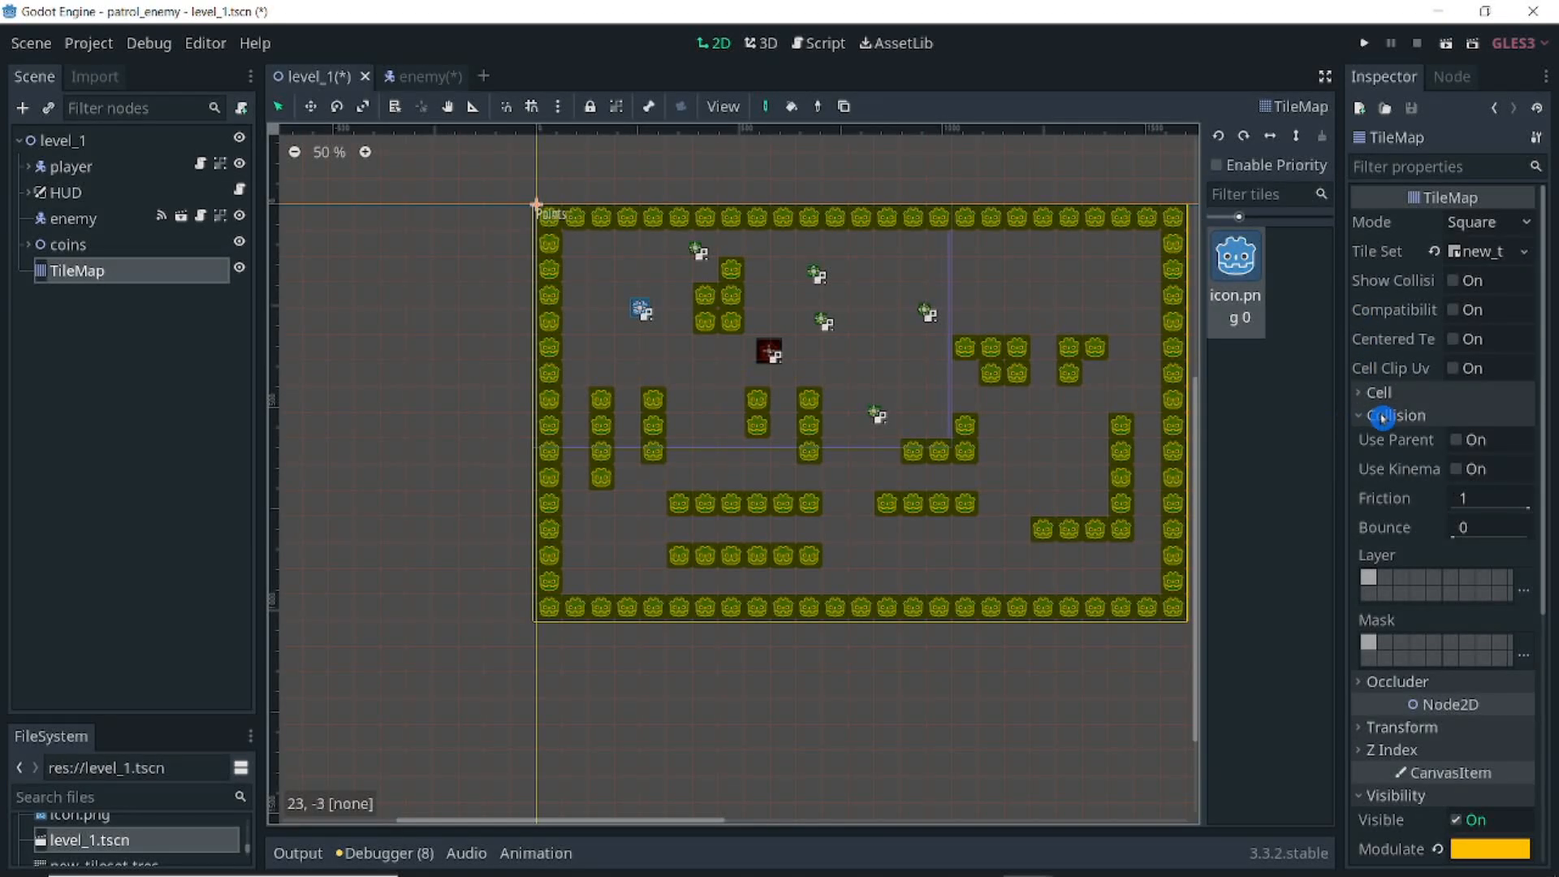
left_click(1524, 590)
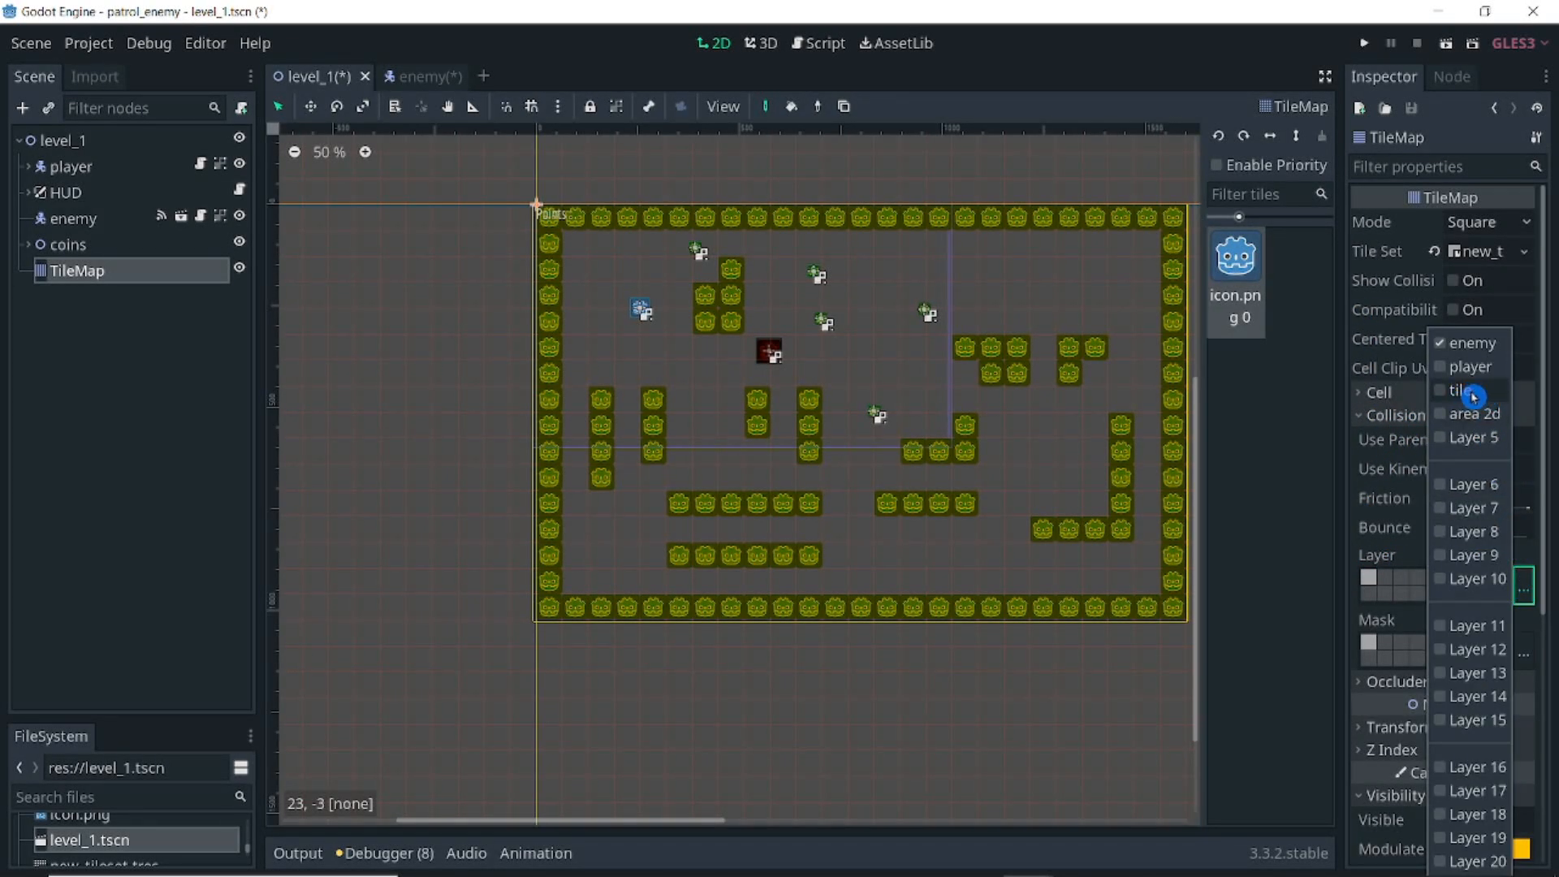
left_click(1471, 392)
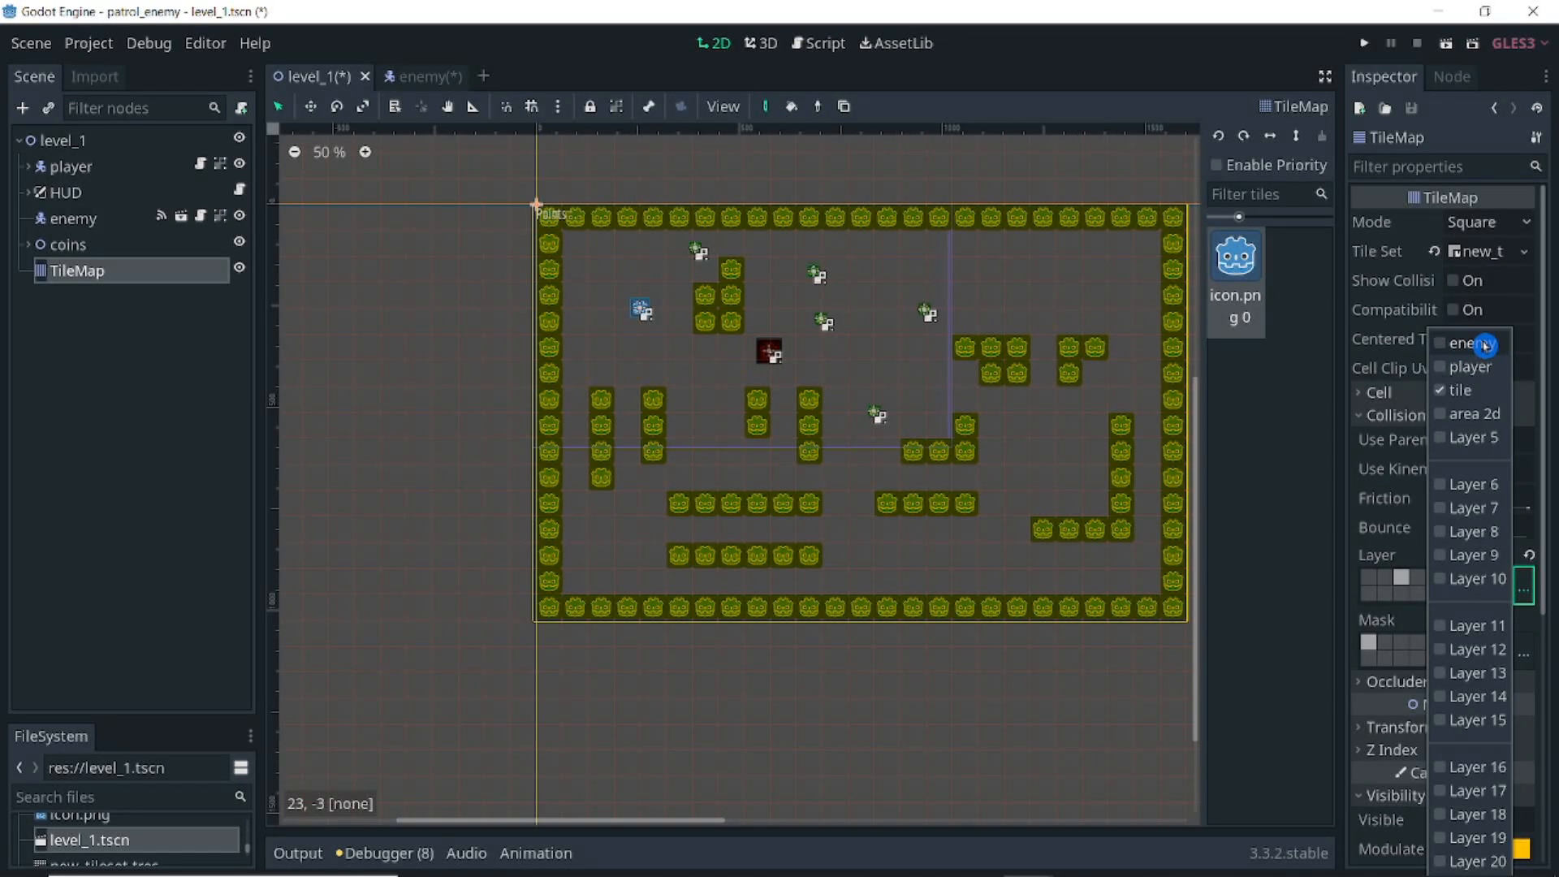
left_click(1524, 654)
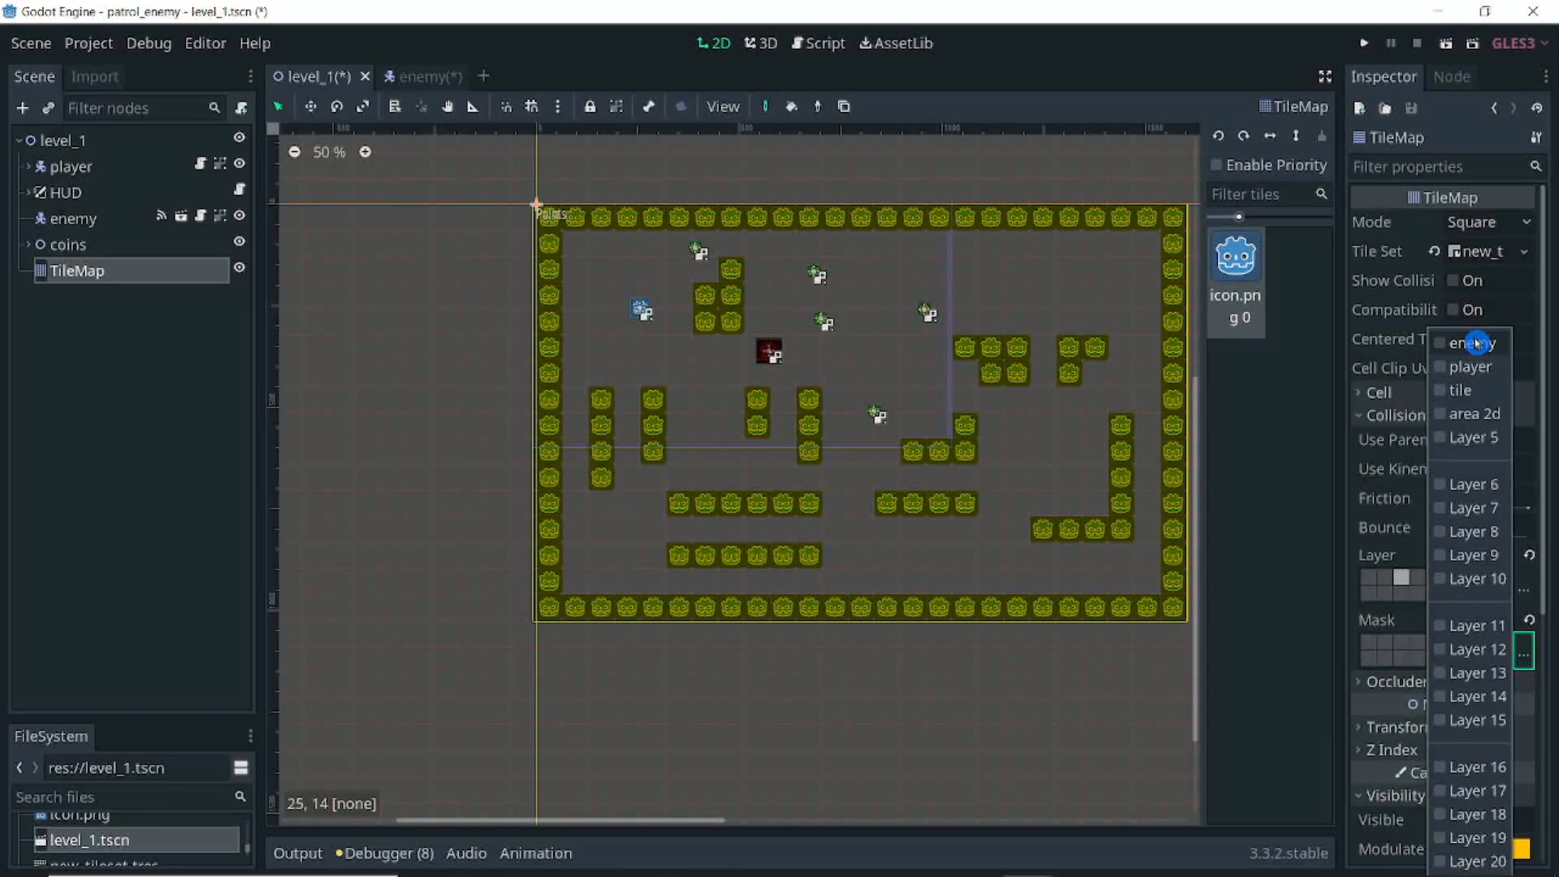
Set the player's collision layer to player only and add tile to its collision mask
left_click(130, 168)
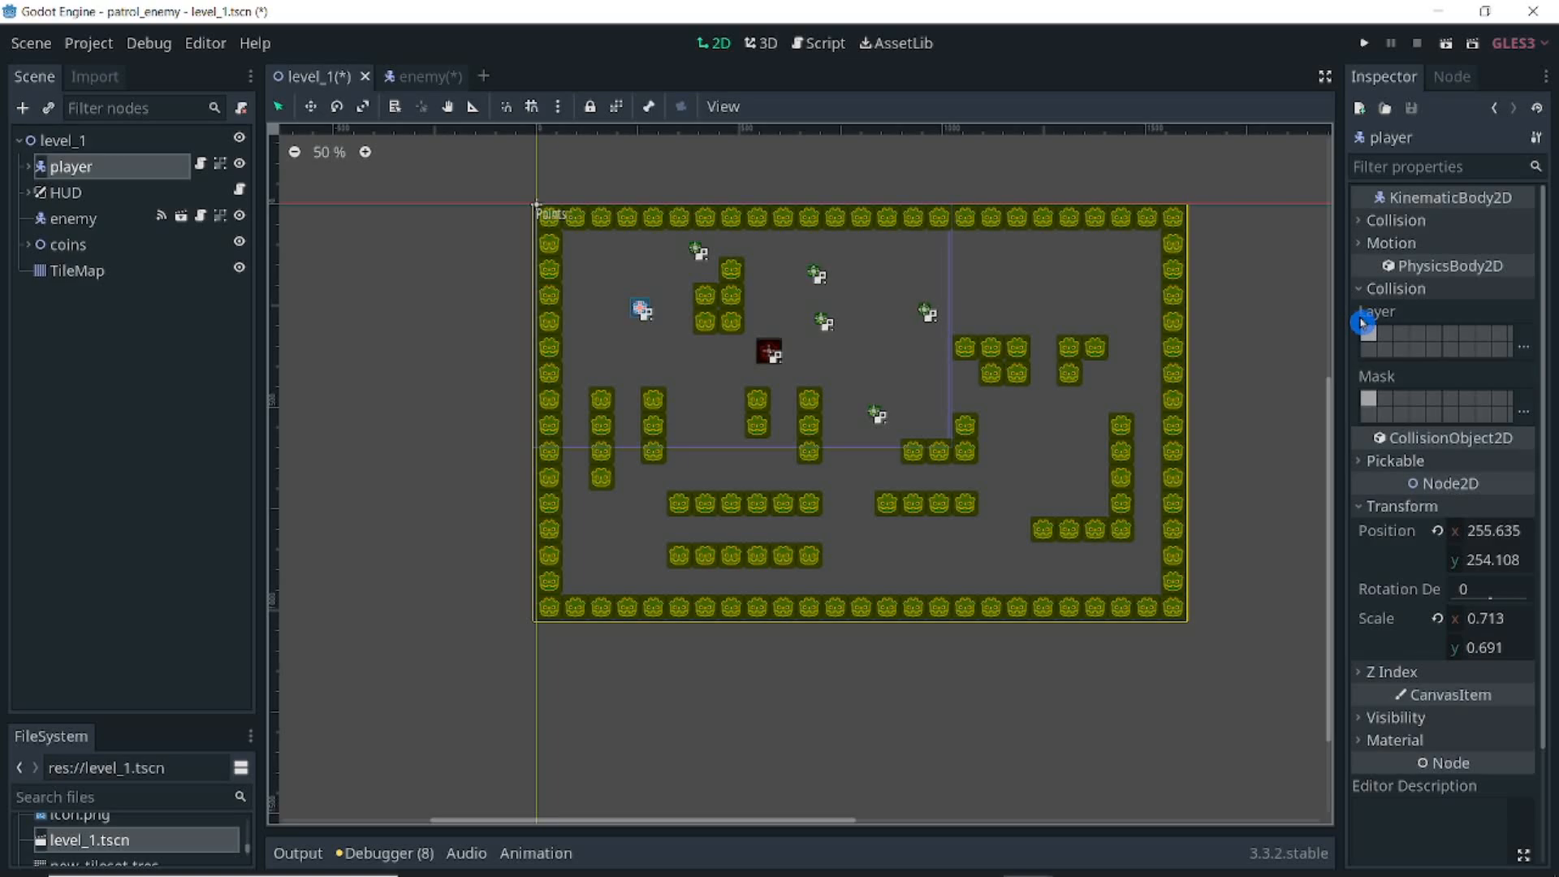
left_click(1523, 347)
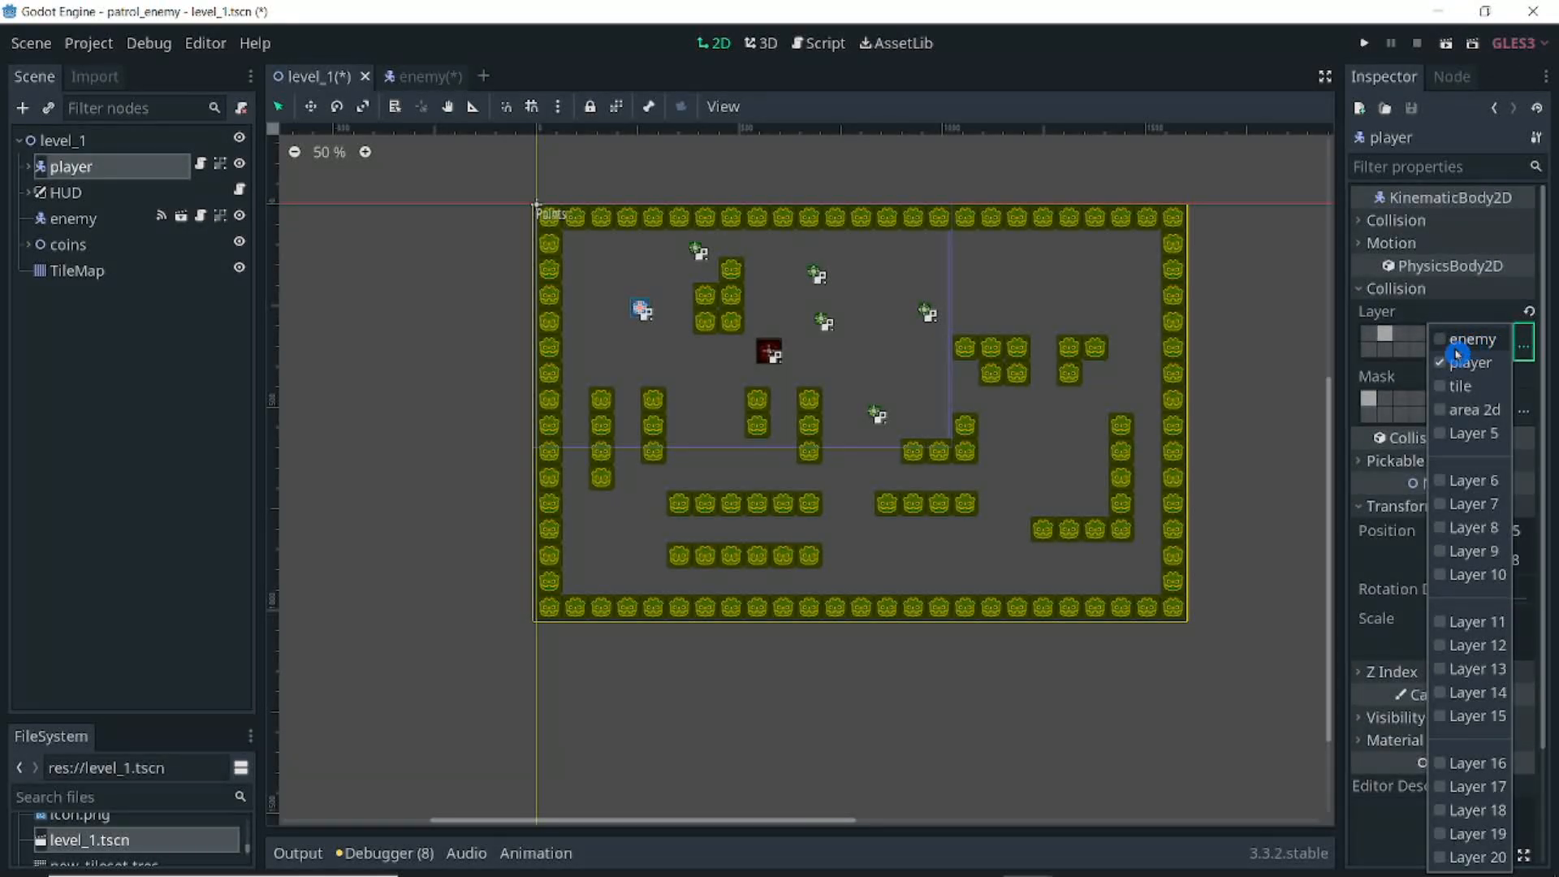
left_click(1376, 374)
left_click(1524, 408)
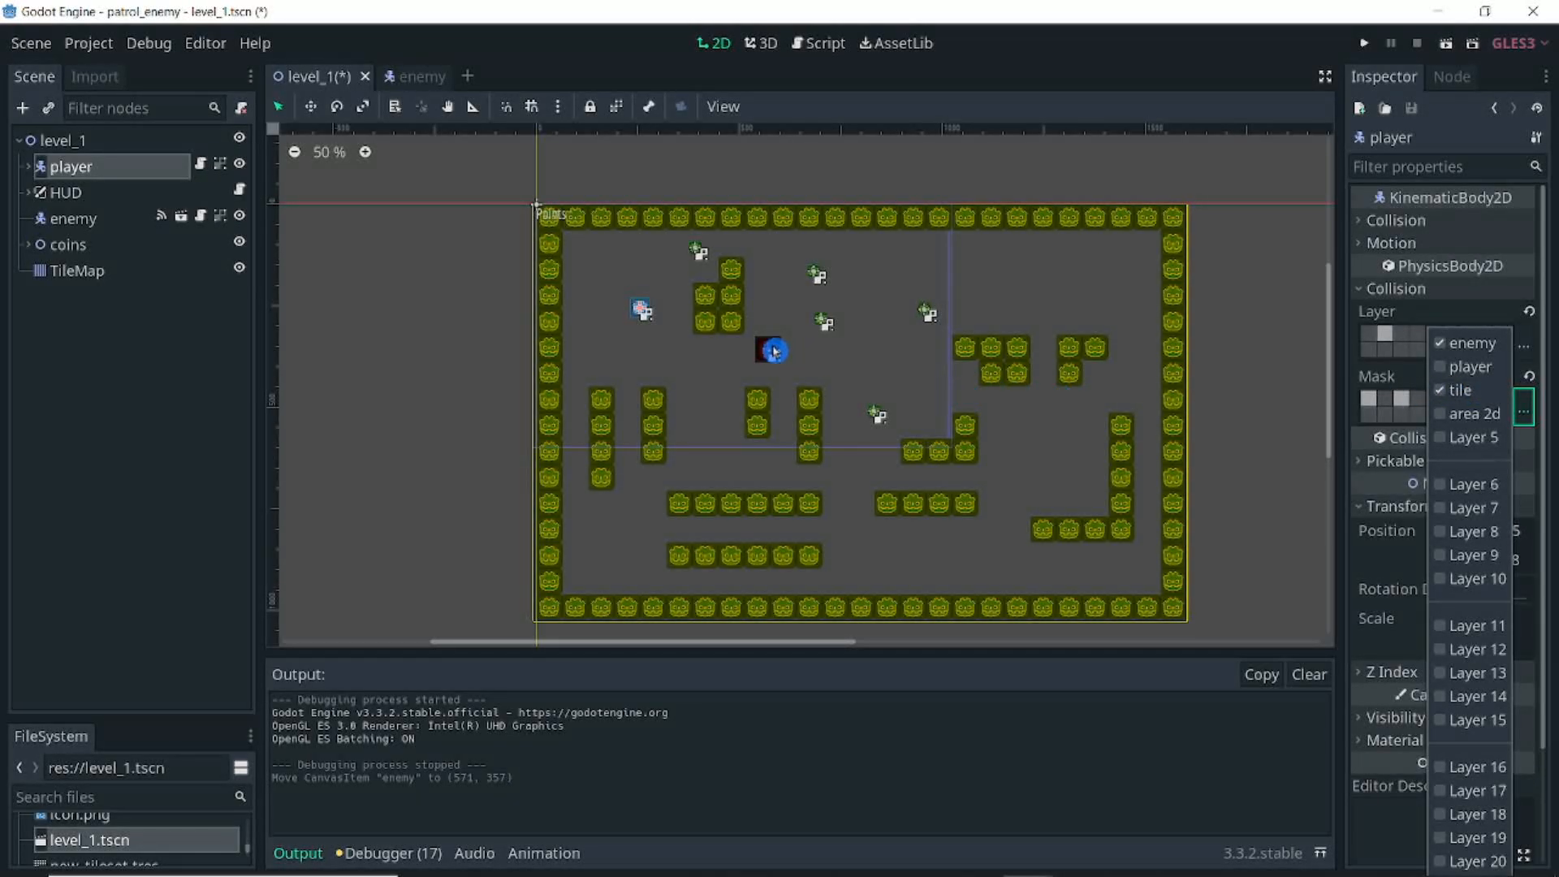
Move the enemy between the two wall columns below the player, to about x 421, y 491
left_click_drag(772, 348, 722, 408)
scroll(713, 444, "up", 1)
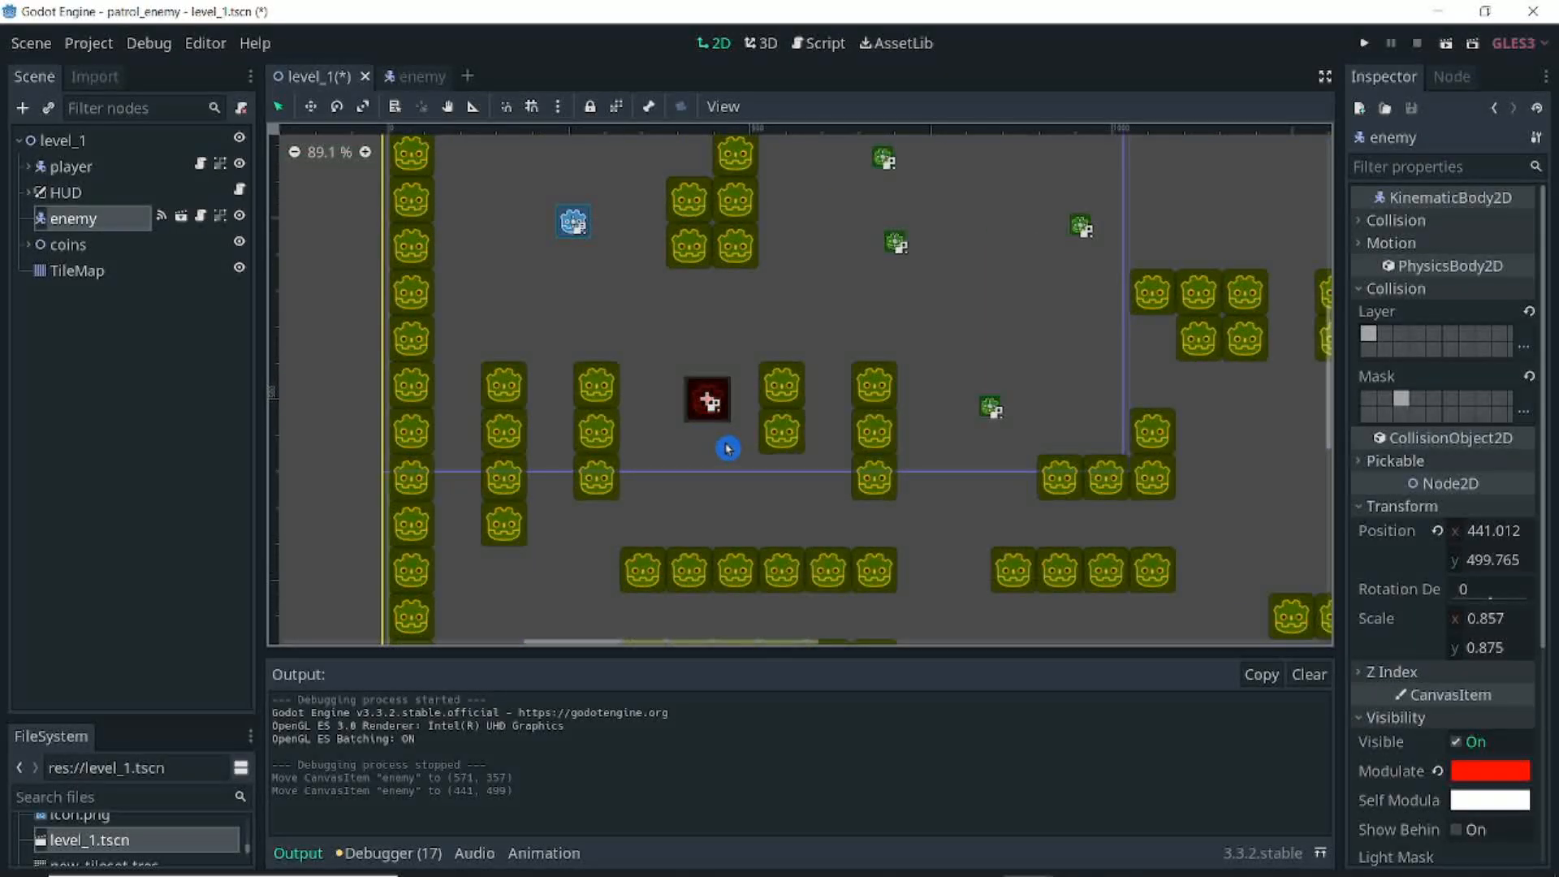
left_click_drag(711, 403, 696, 396)
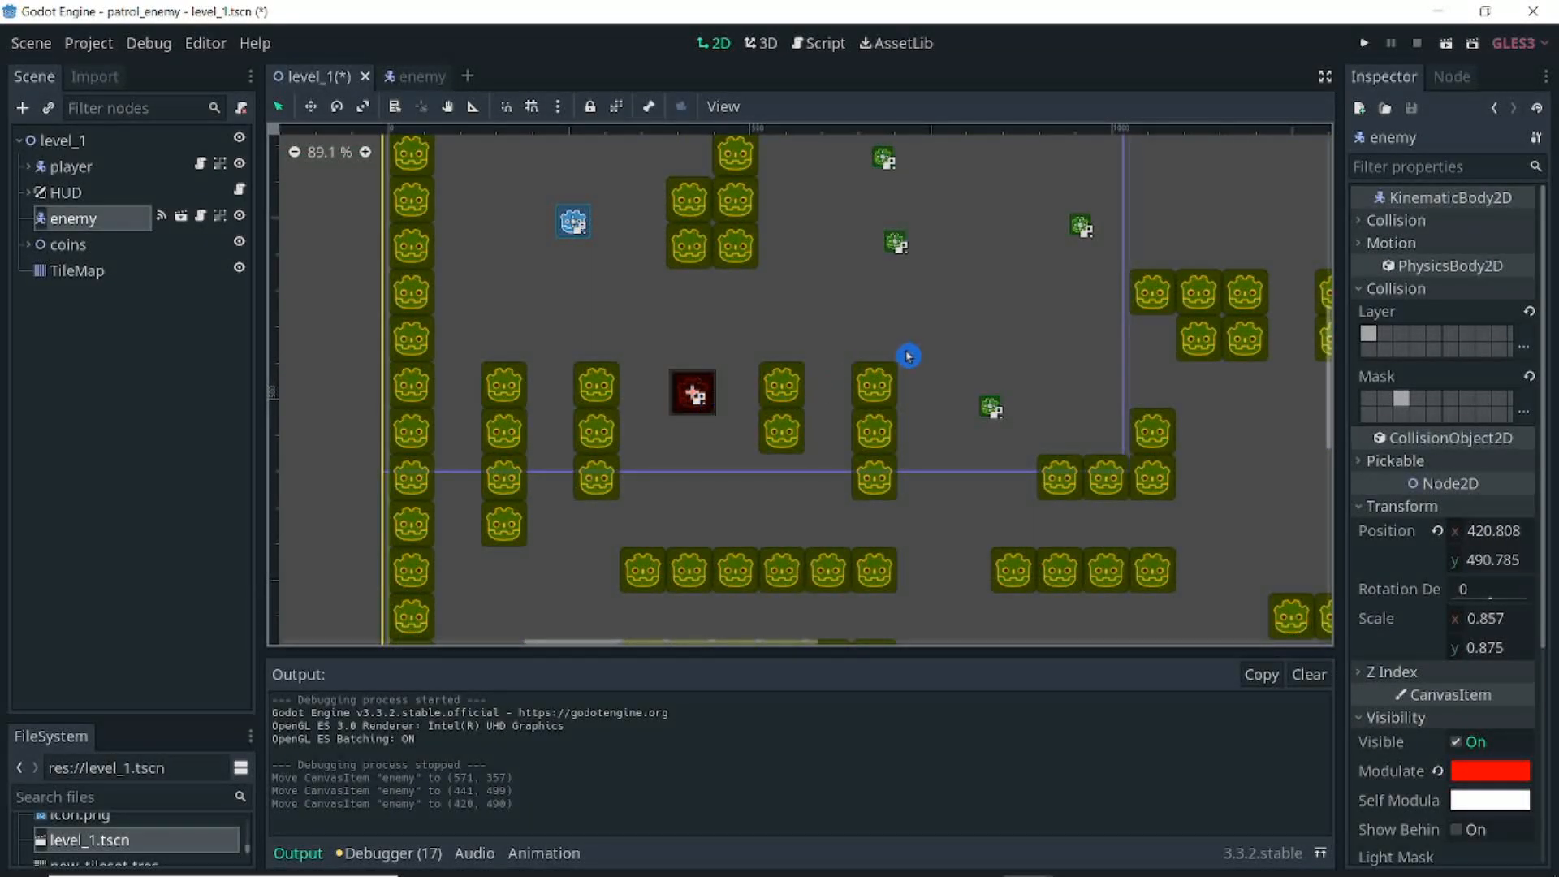
scroll(907, 355, "down", 5)
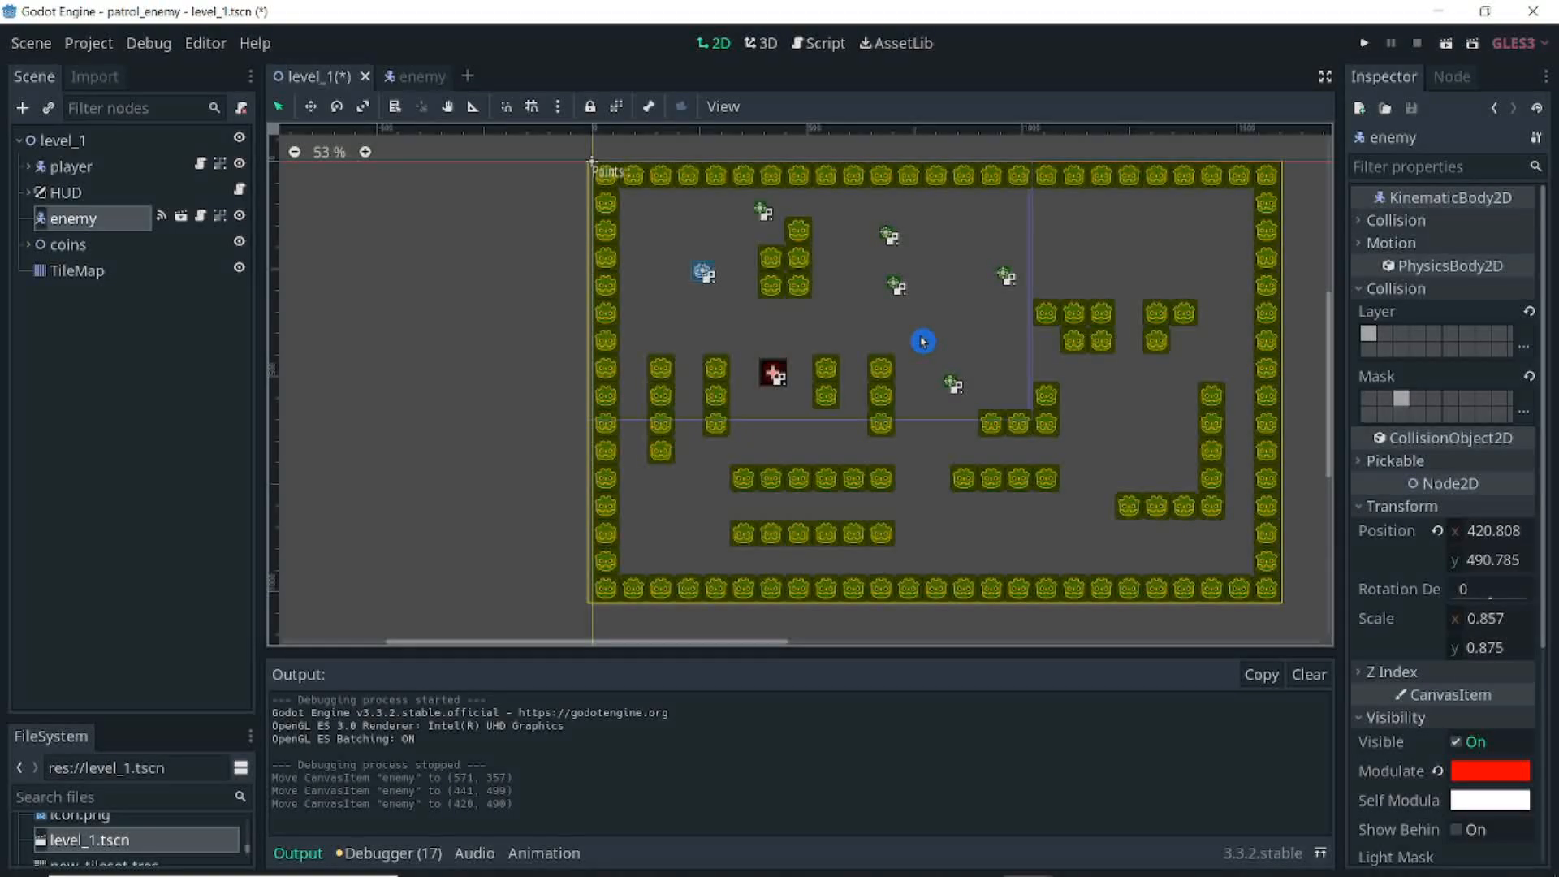
Run the level_1 scene and steer the player into the patrolling enemy to test the collision
left_click(1448, 44)
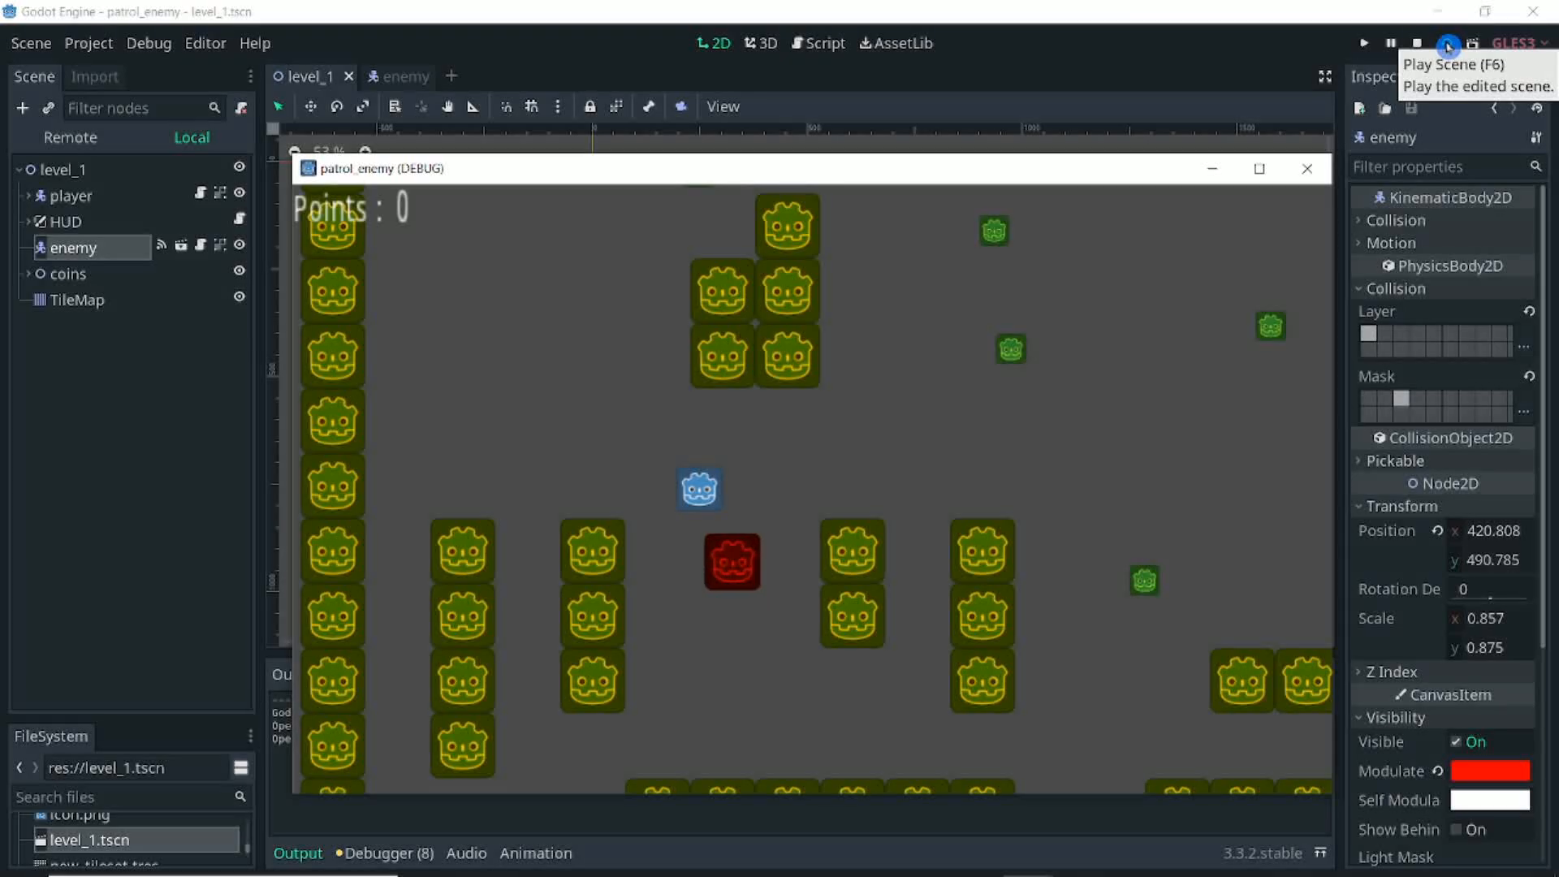
key("Right")
key("Down")
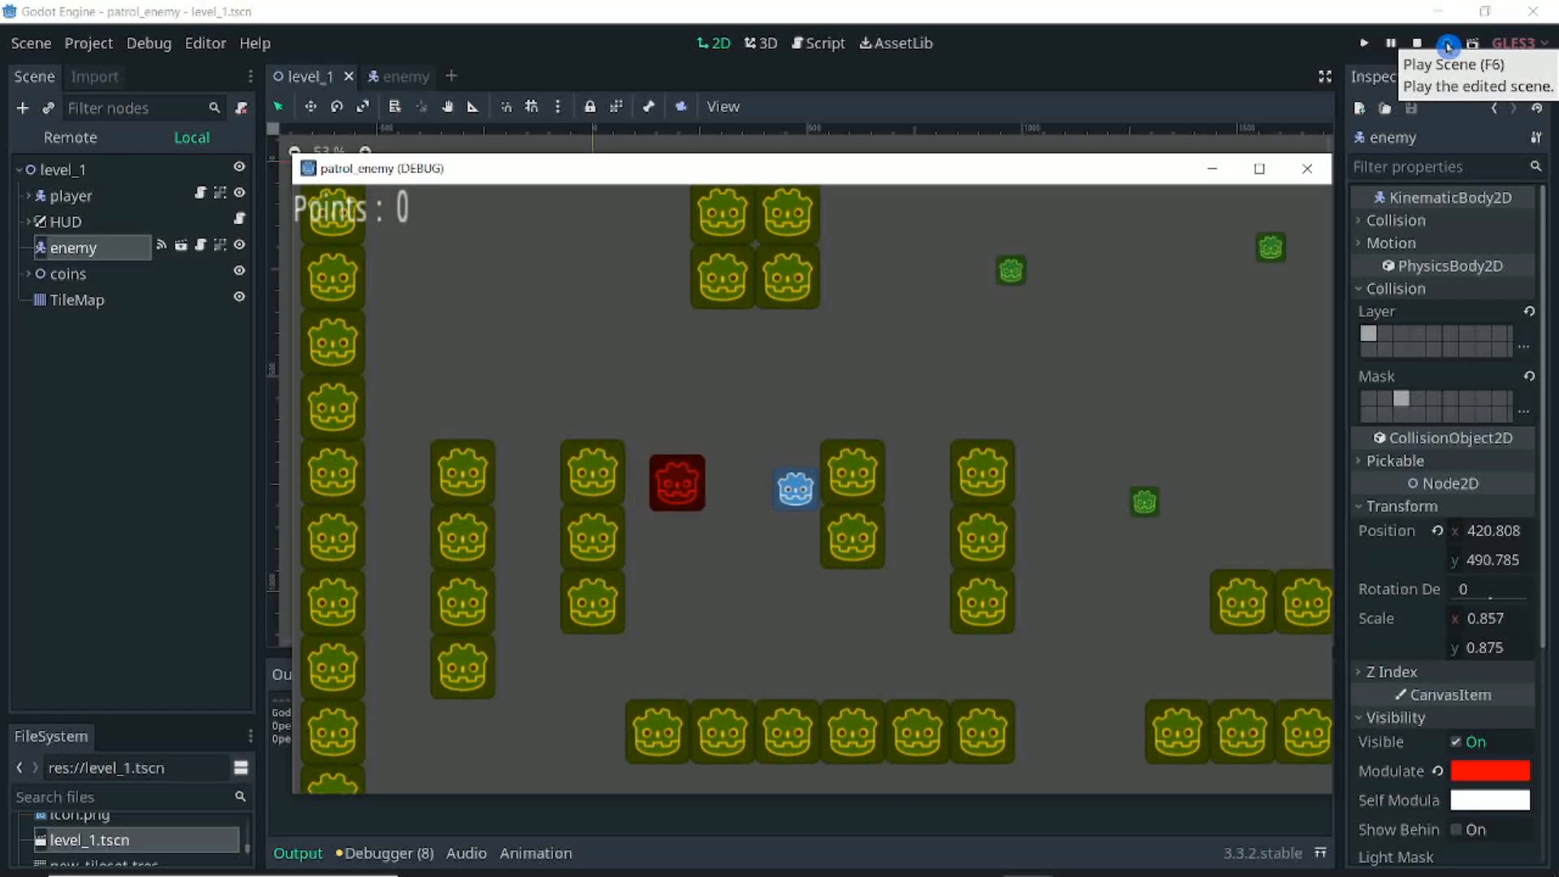
key("Left")
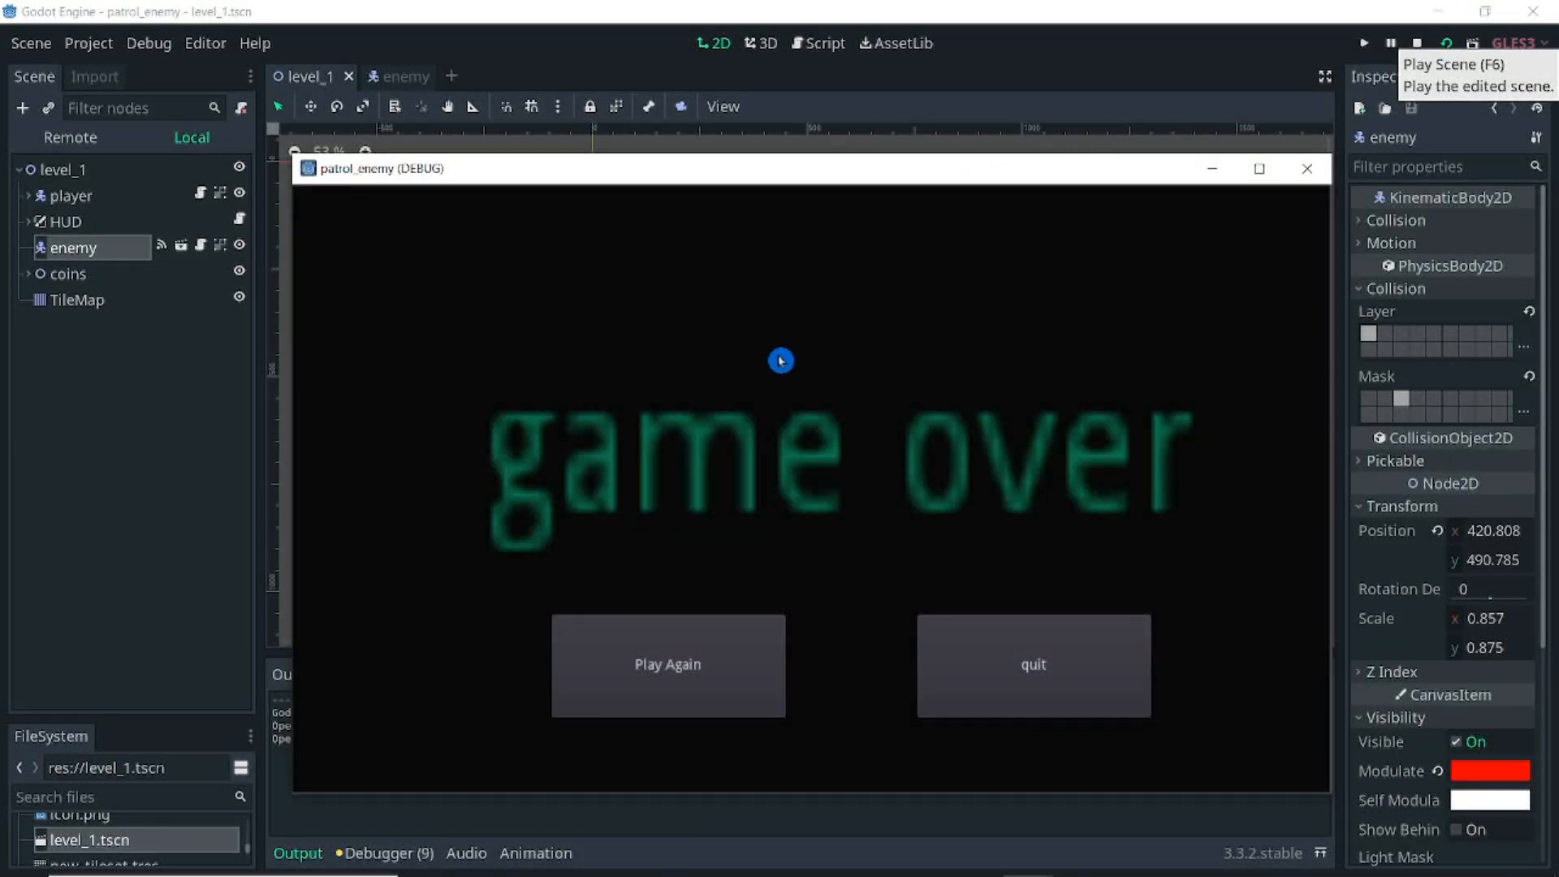
Play the game again, steer the player around and up into the enemy from below, and quit the game
left_click(686, 663)
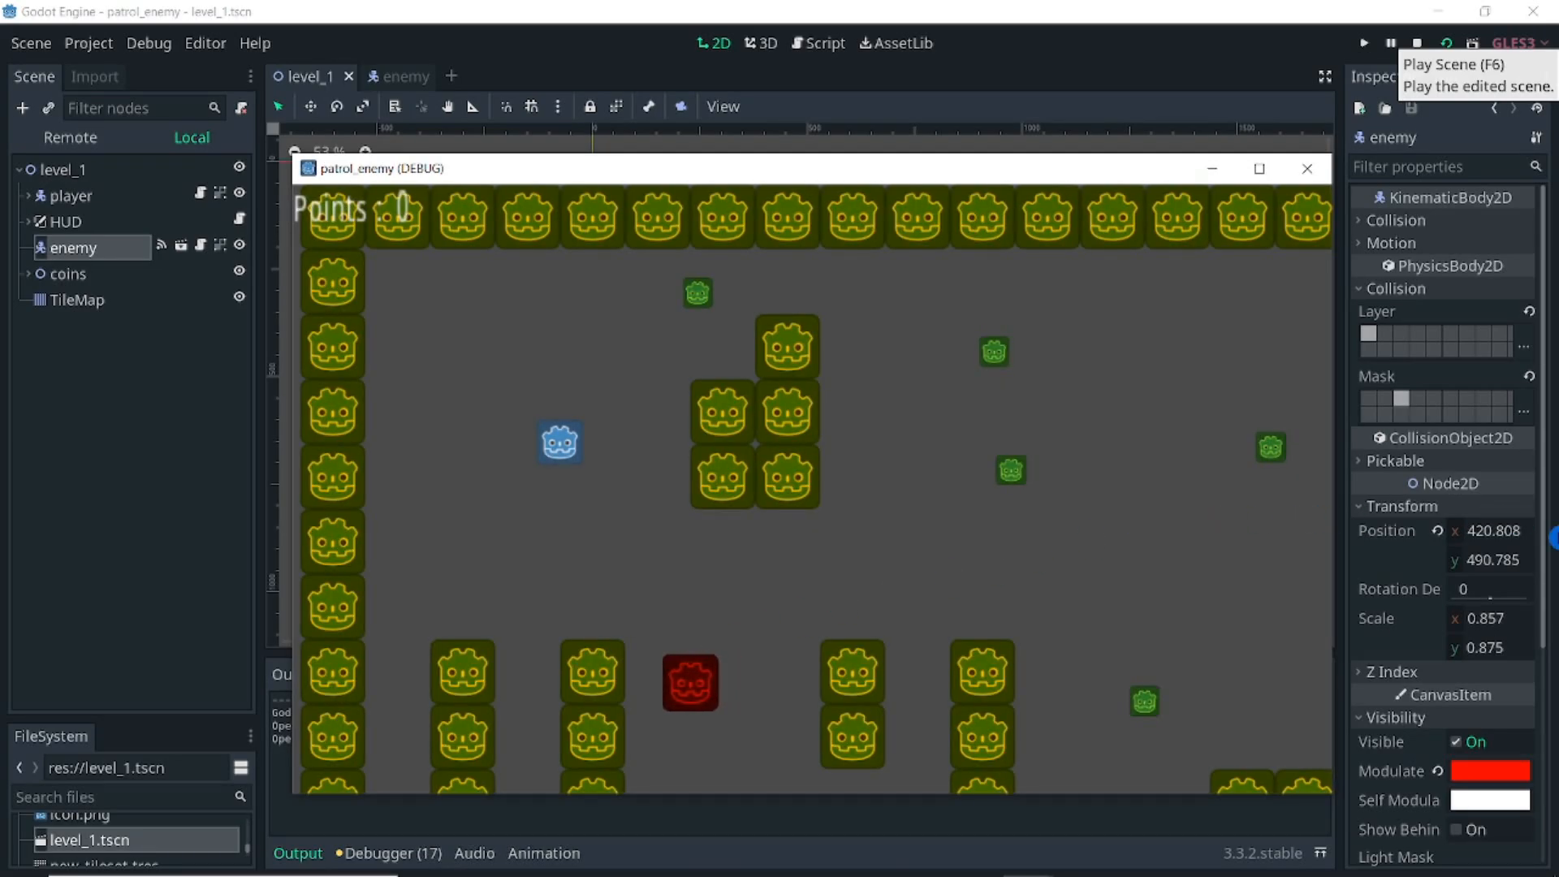
key("Right")
key("Down")
key("Down")
key("Left")
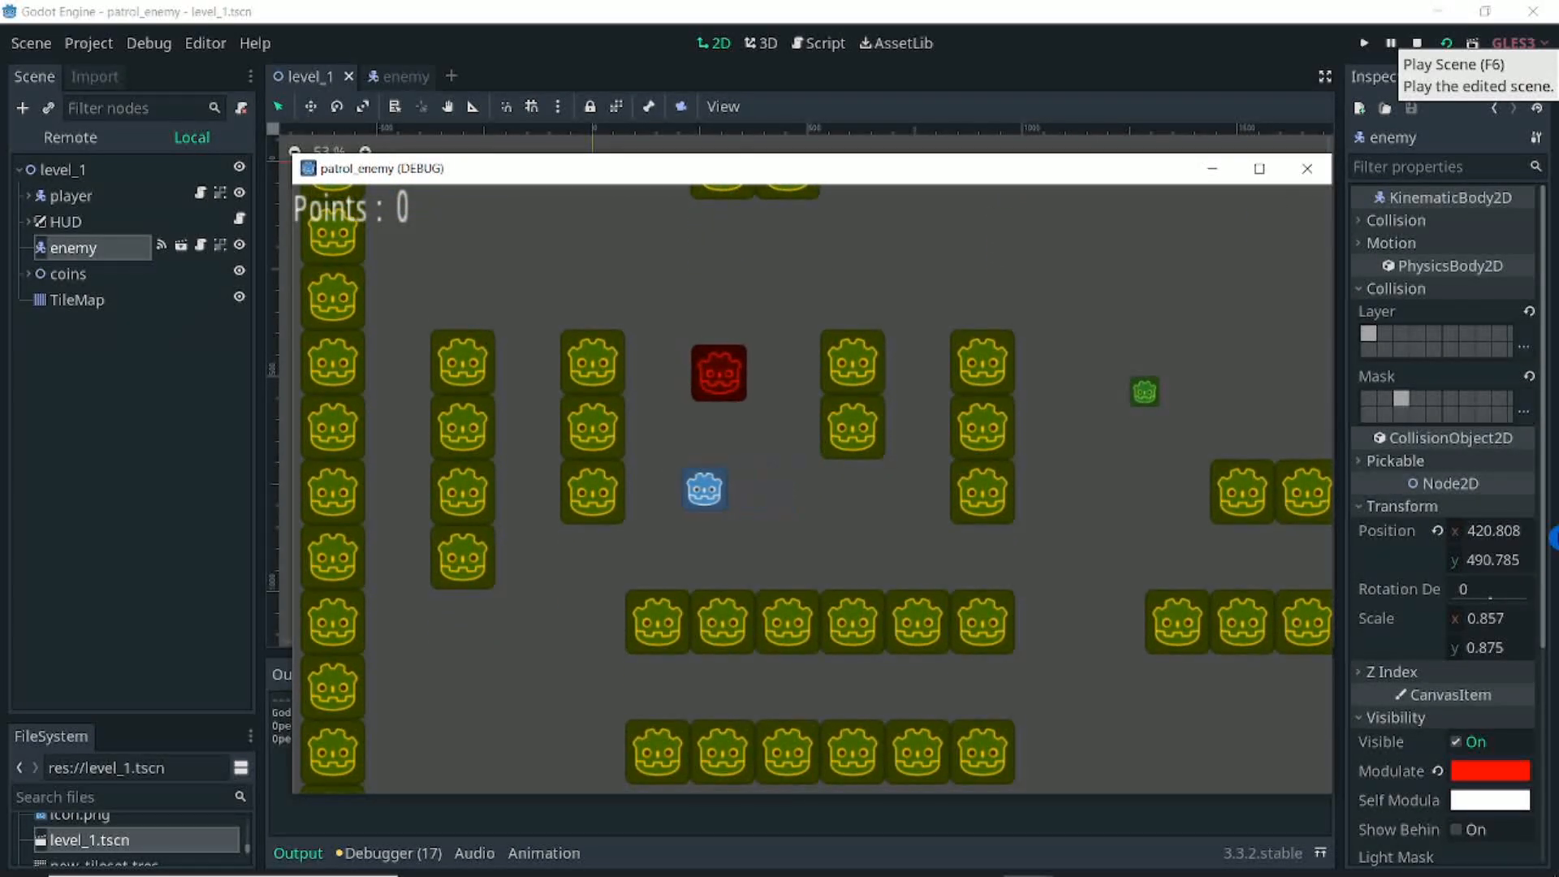
key("Up")
key("Right")
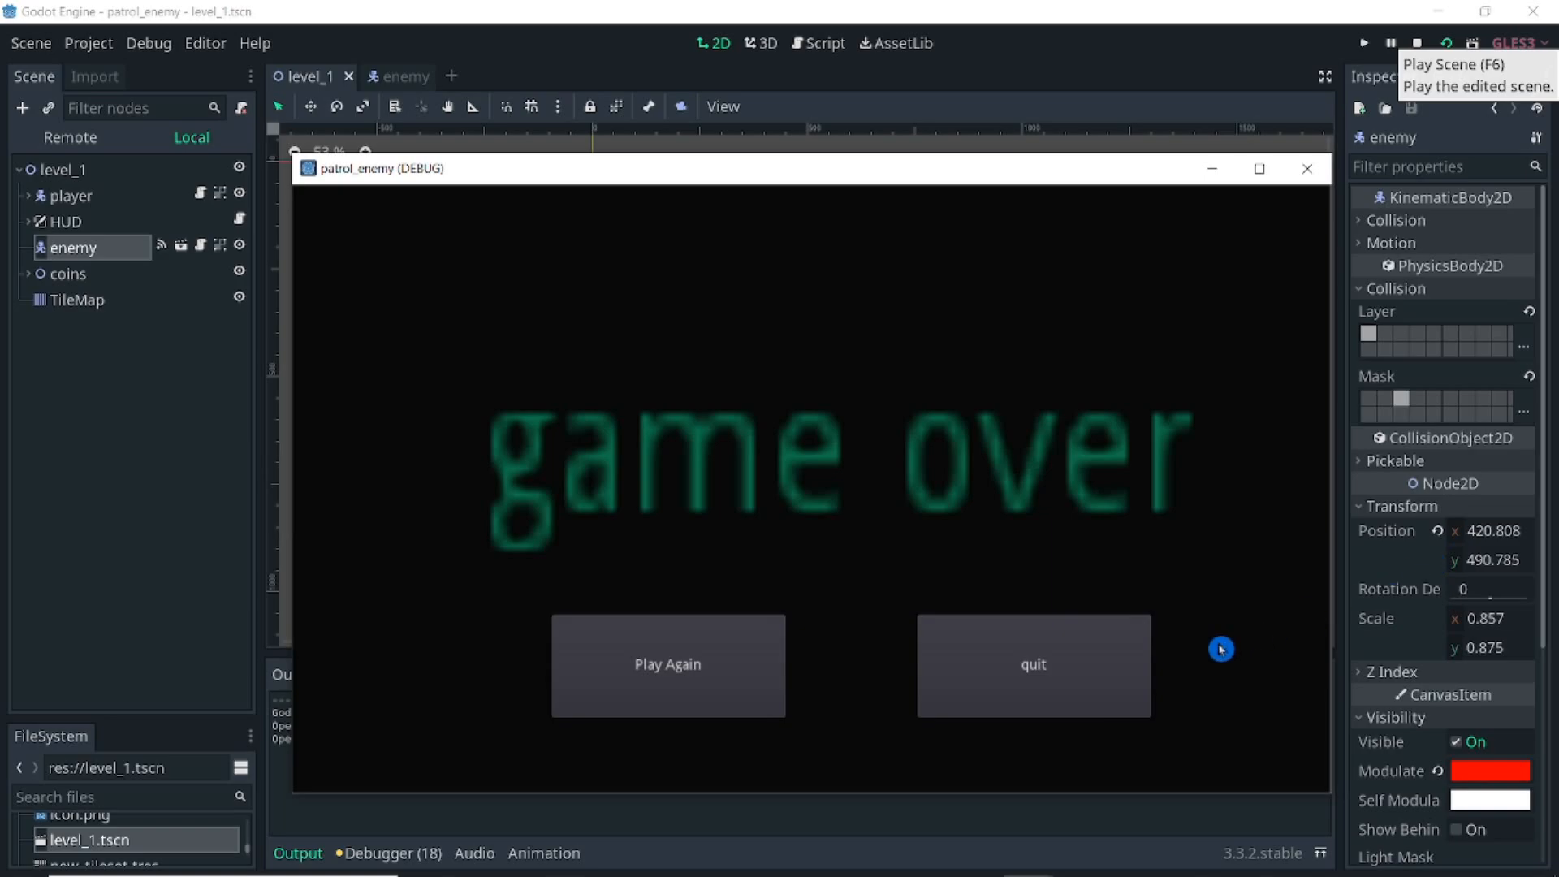
left_click(1052, 692)
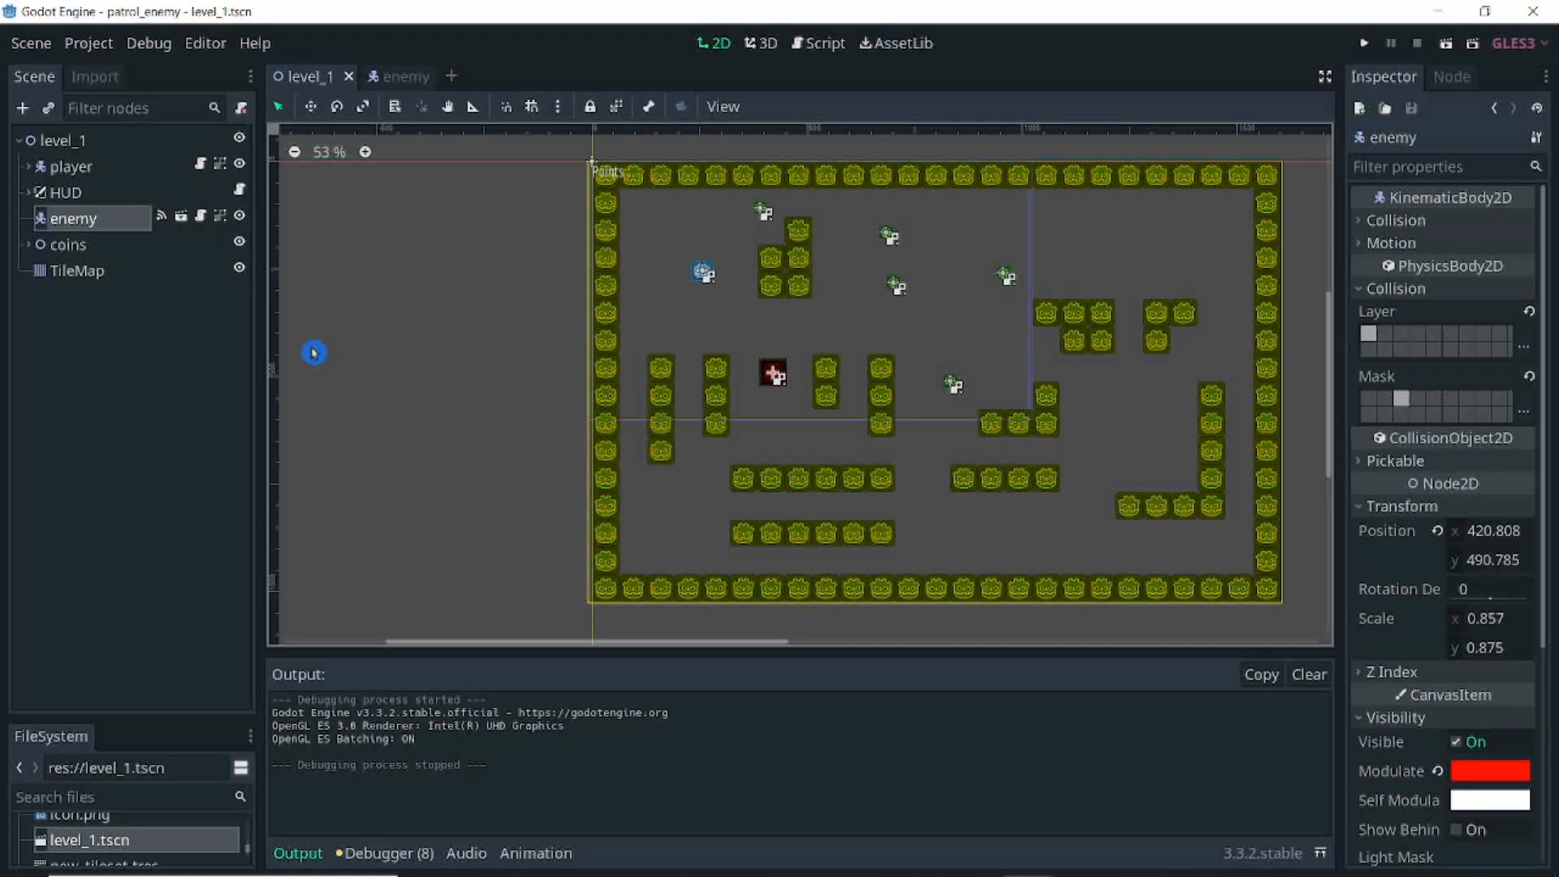
In the enemy script, set the speed variable to 200
left_click(100, 223)
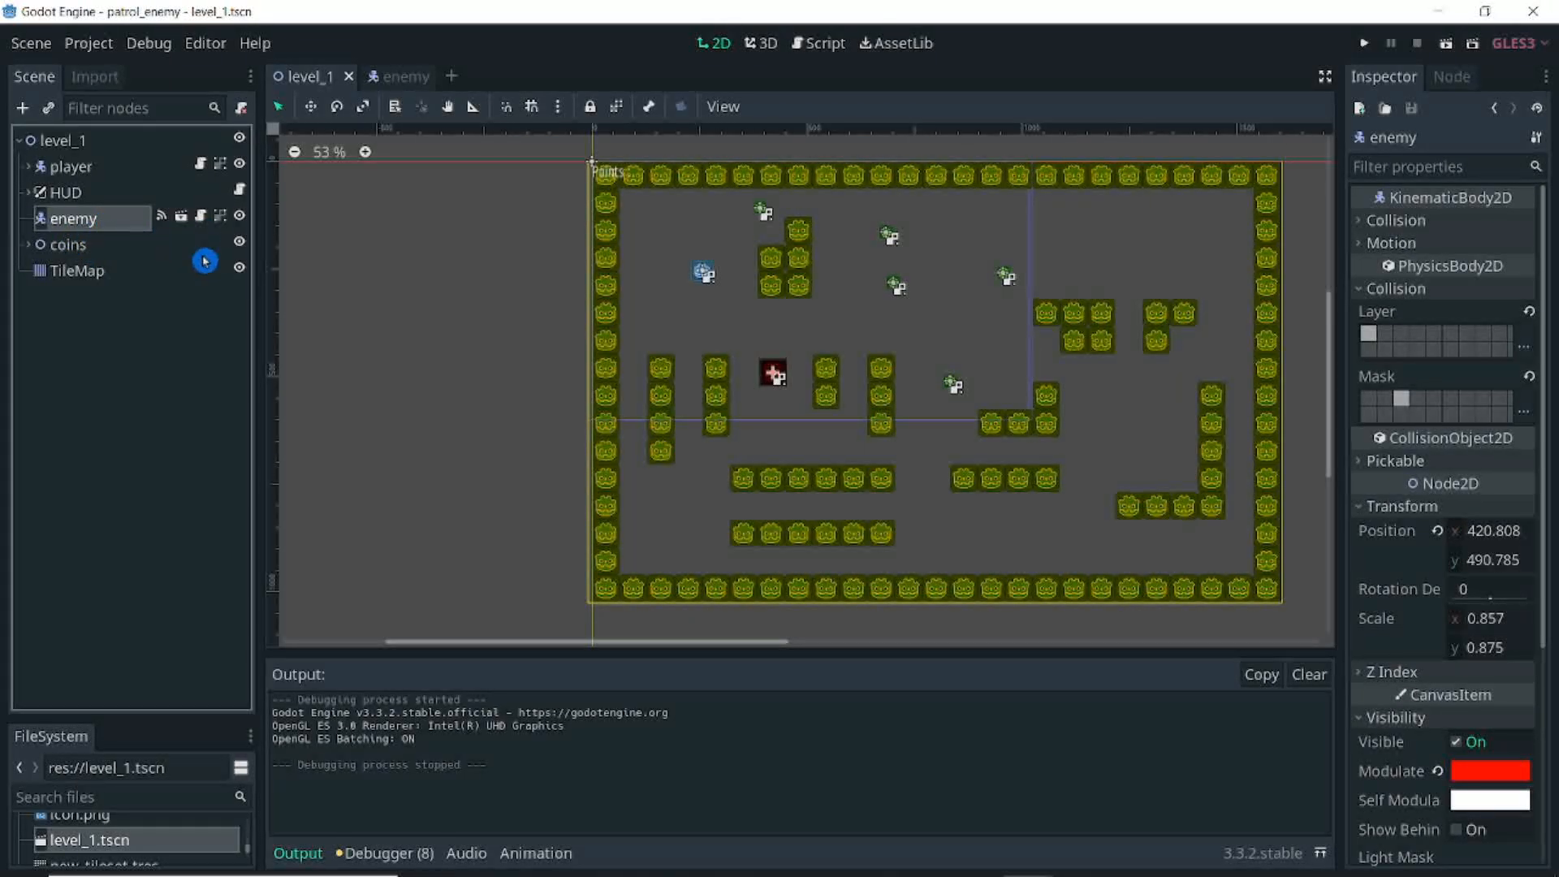
left_click(200, 217)
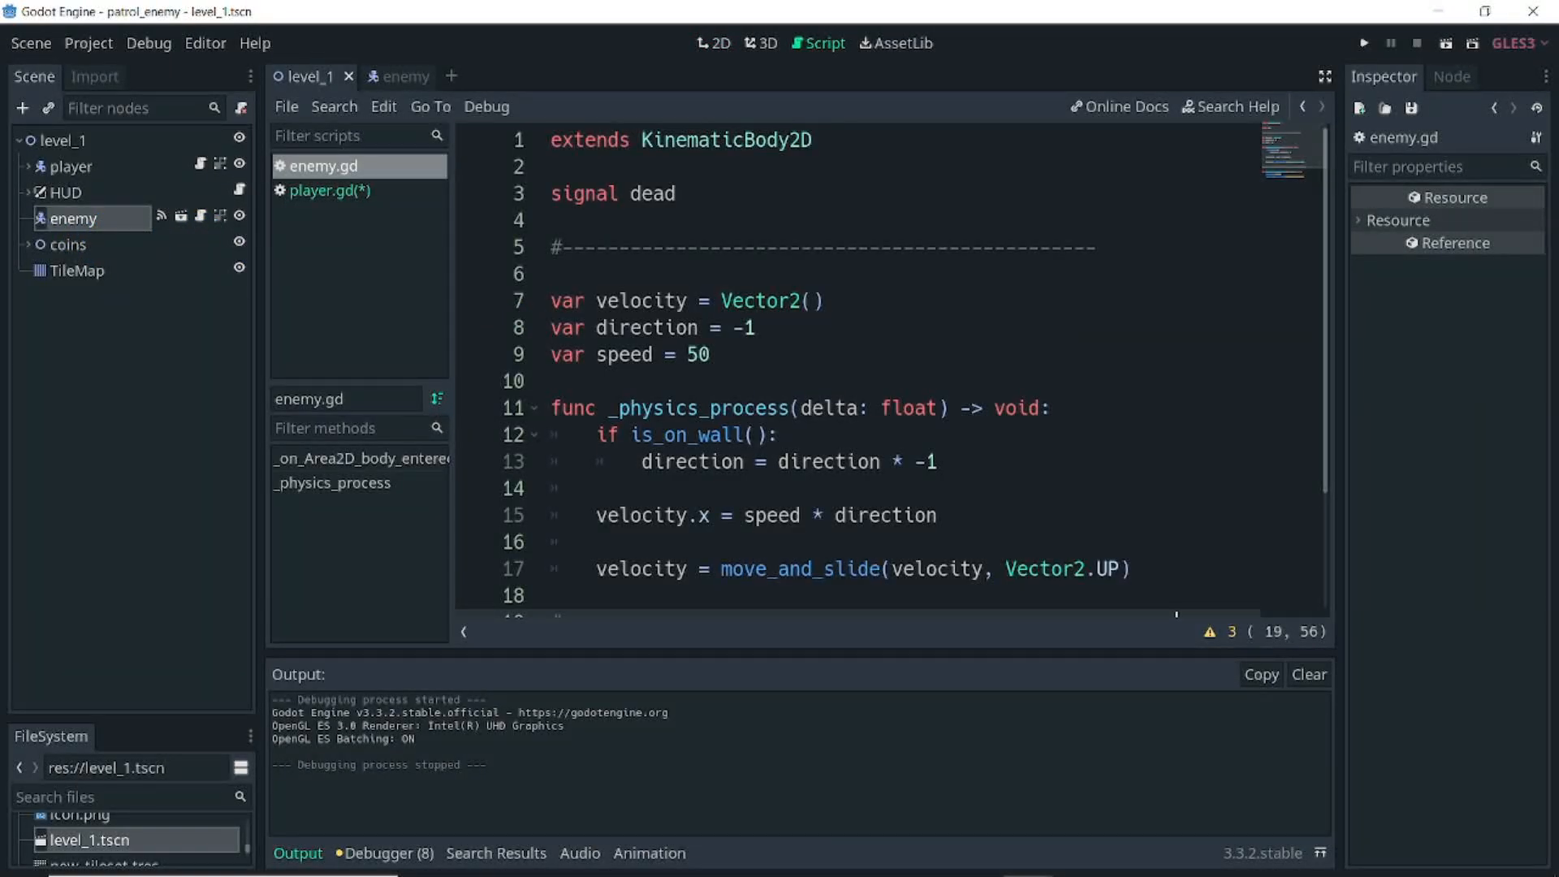
double_click(624, 354)
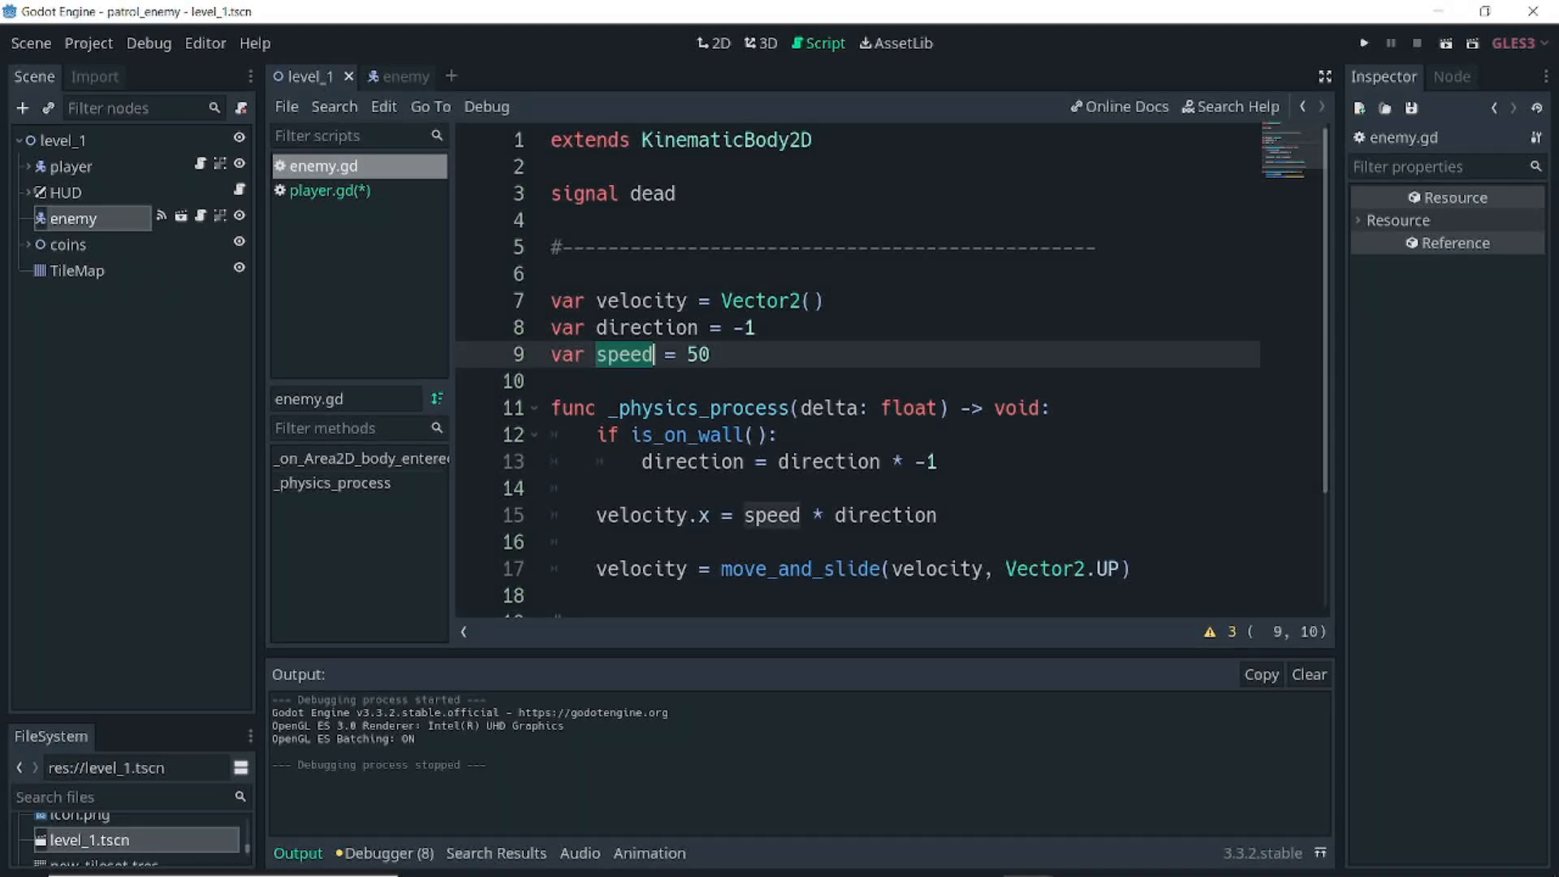
left_click(711, 354)
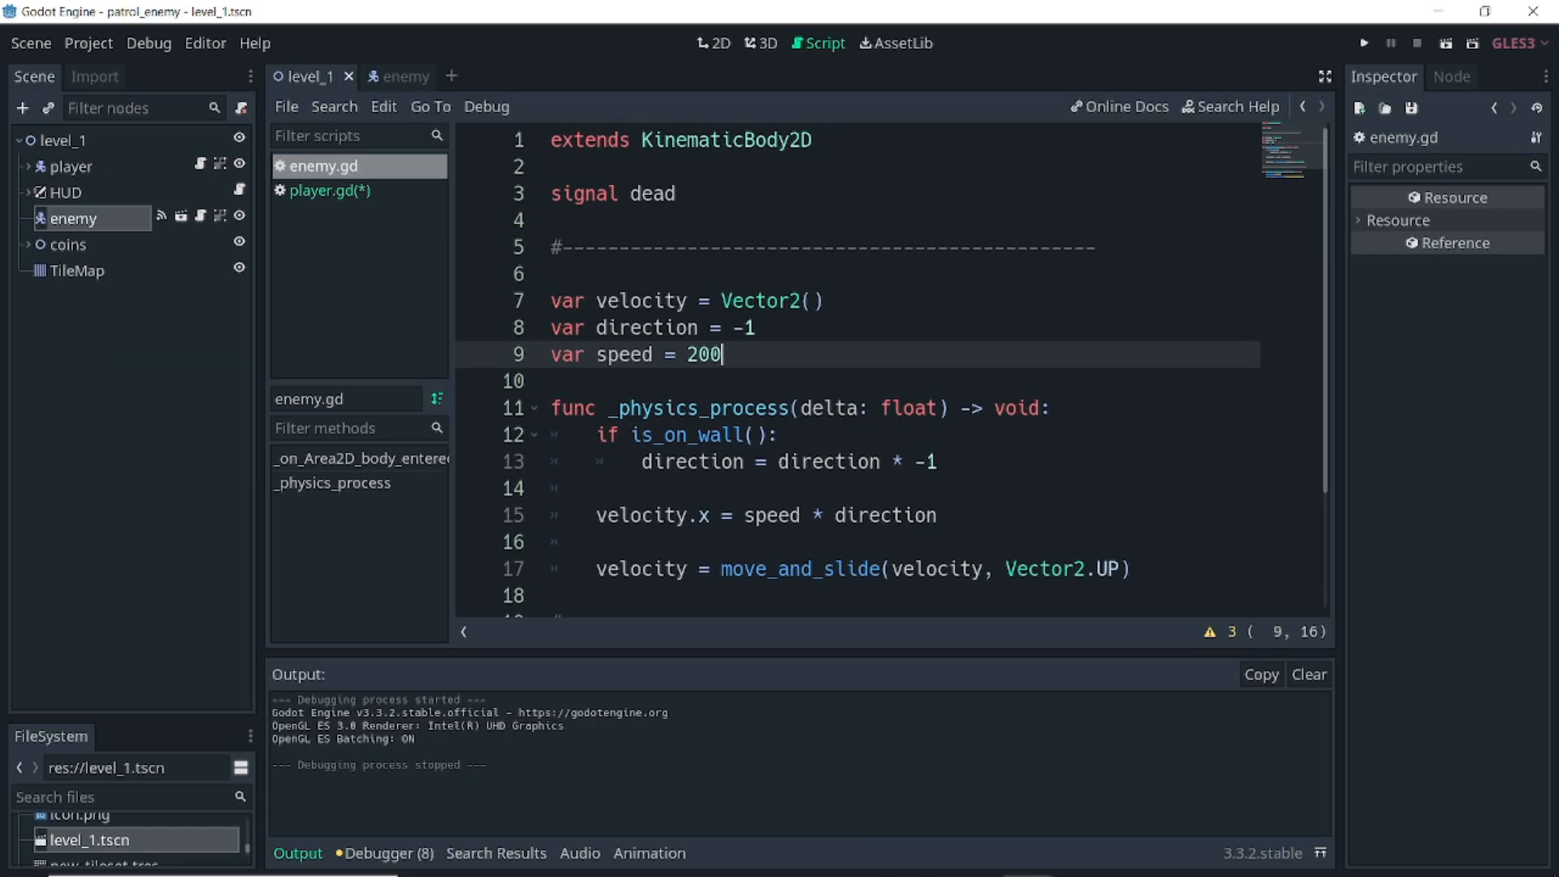
Run the level_1 scene to test the faster enemy, steer the player into it, and quit the game
left_click(1447, 45)
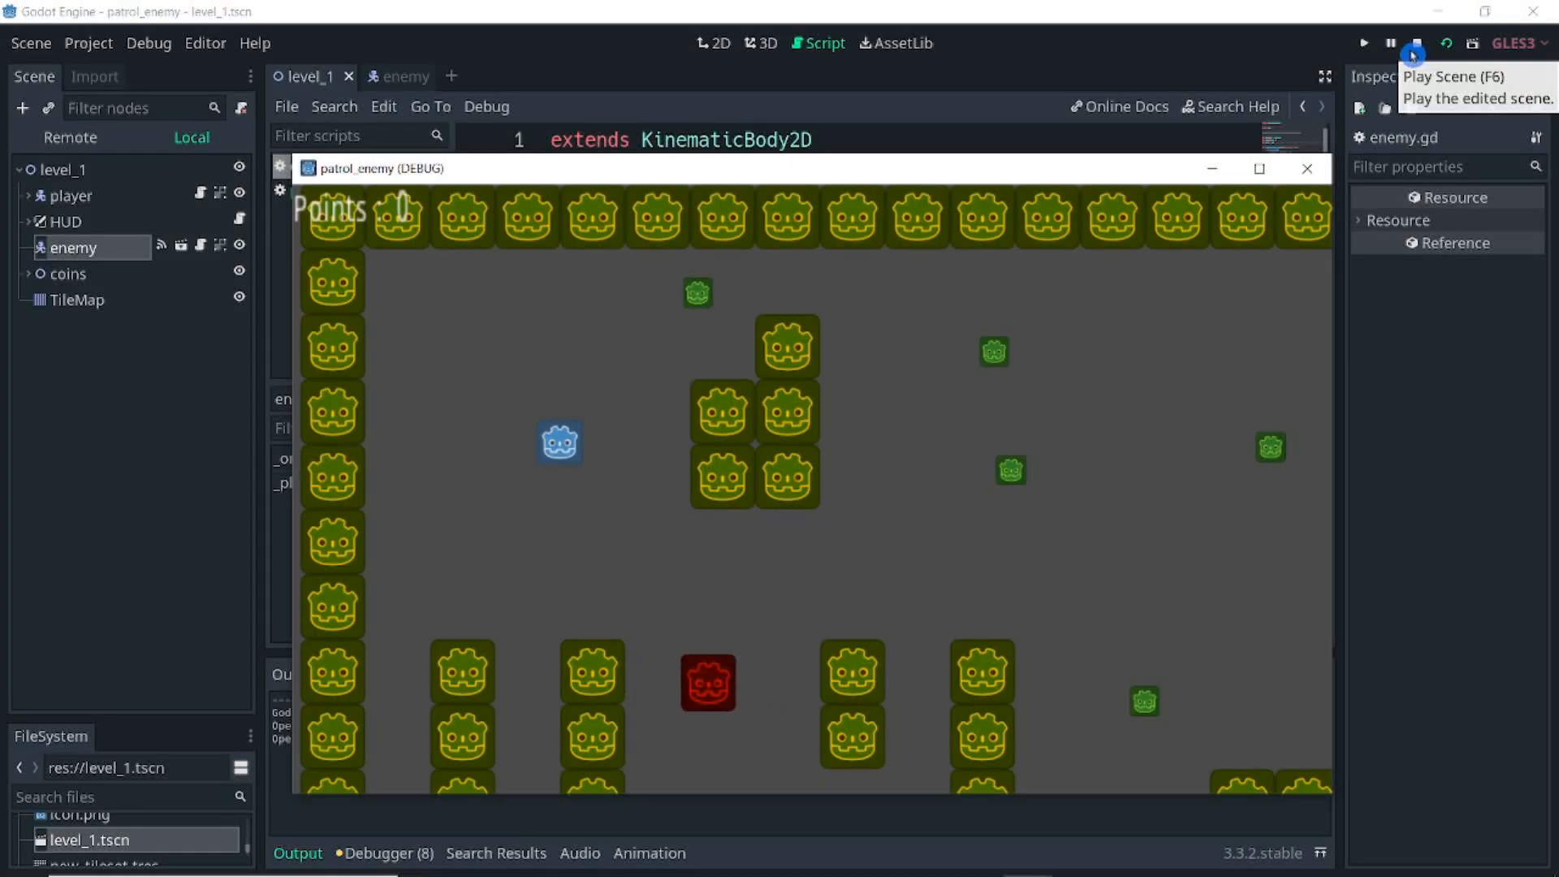
key("Down")
key("Right")
key("Down")
key("Left")
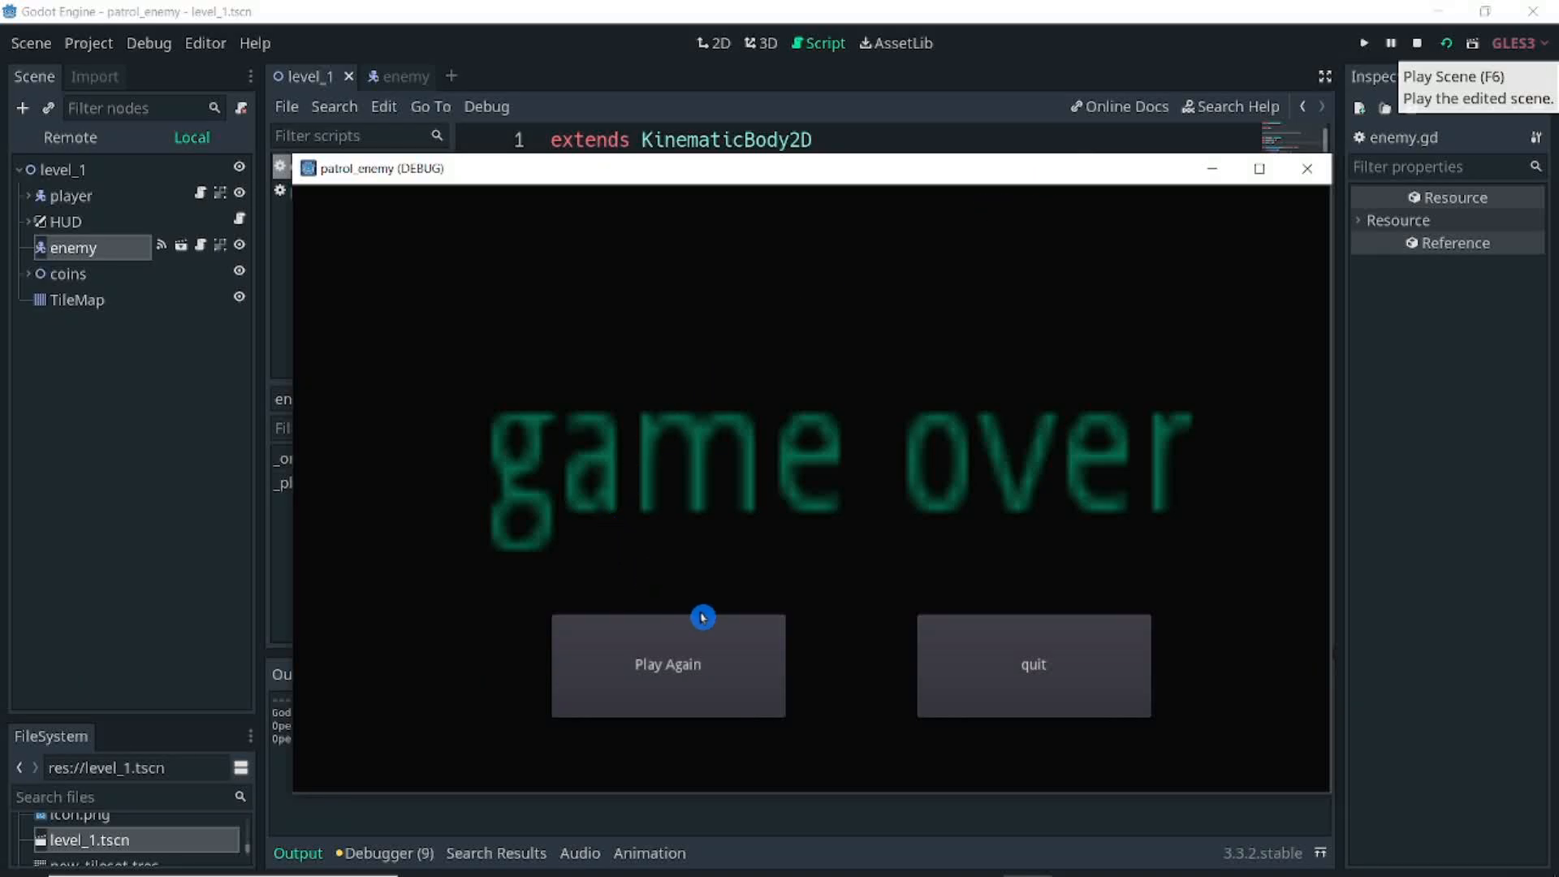
left_click(1043, 689)
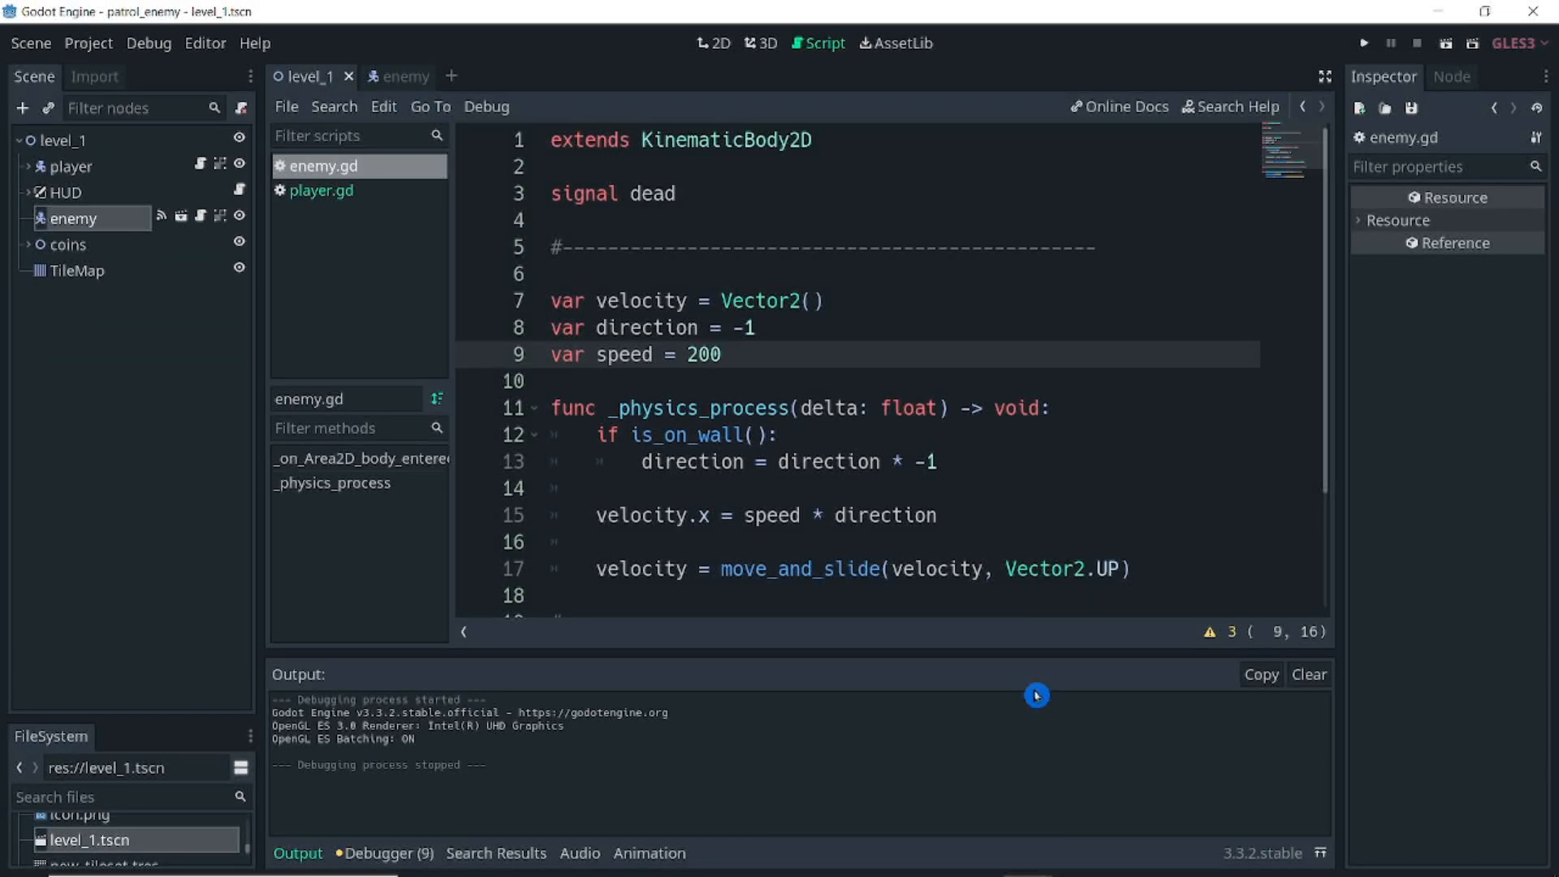
Rename the enemy node in the level_1 scene to patrol_enemy
double_click(102, 218)
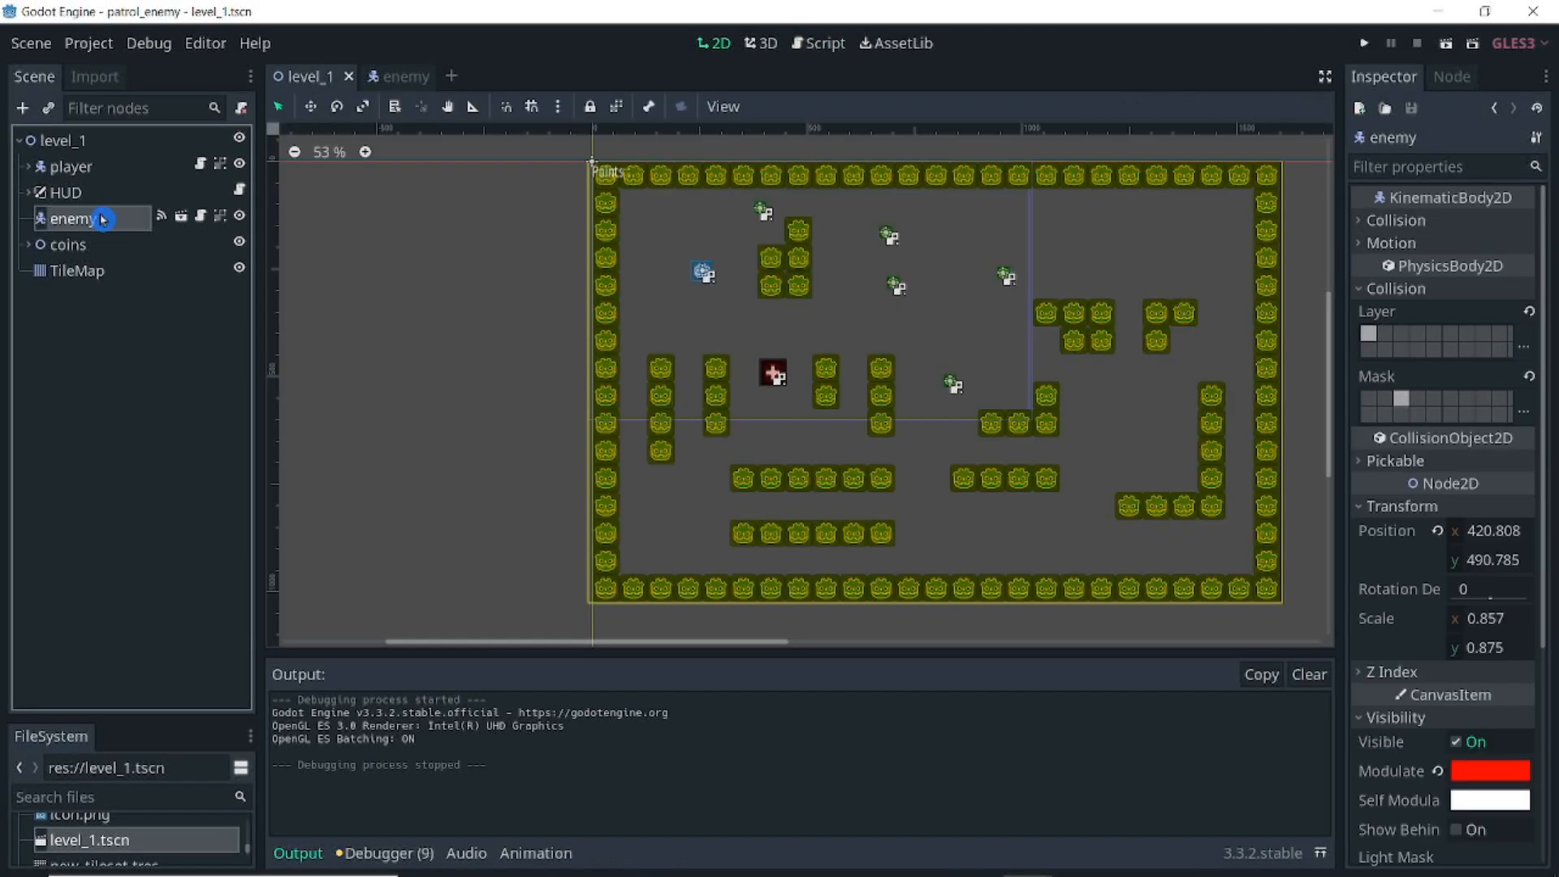
type("patrol_enemy")
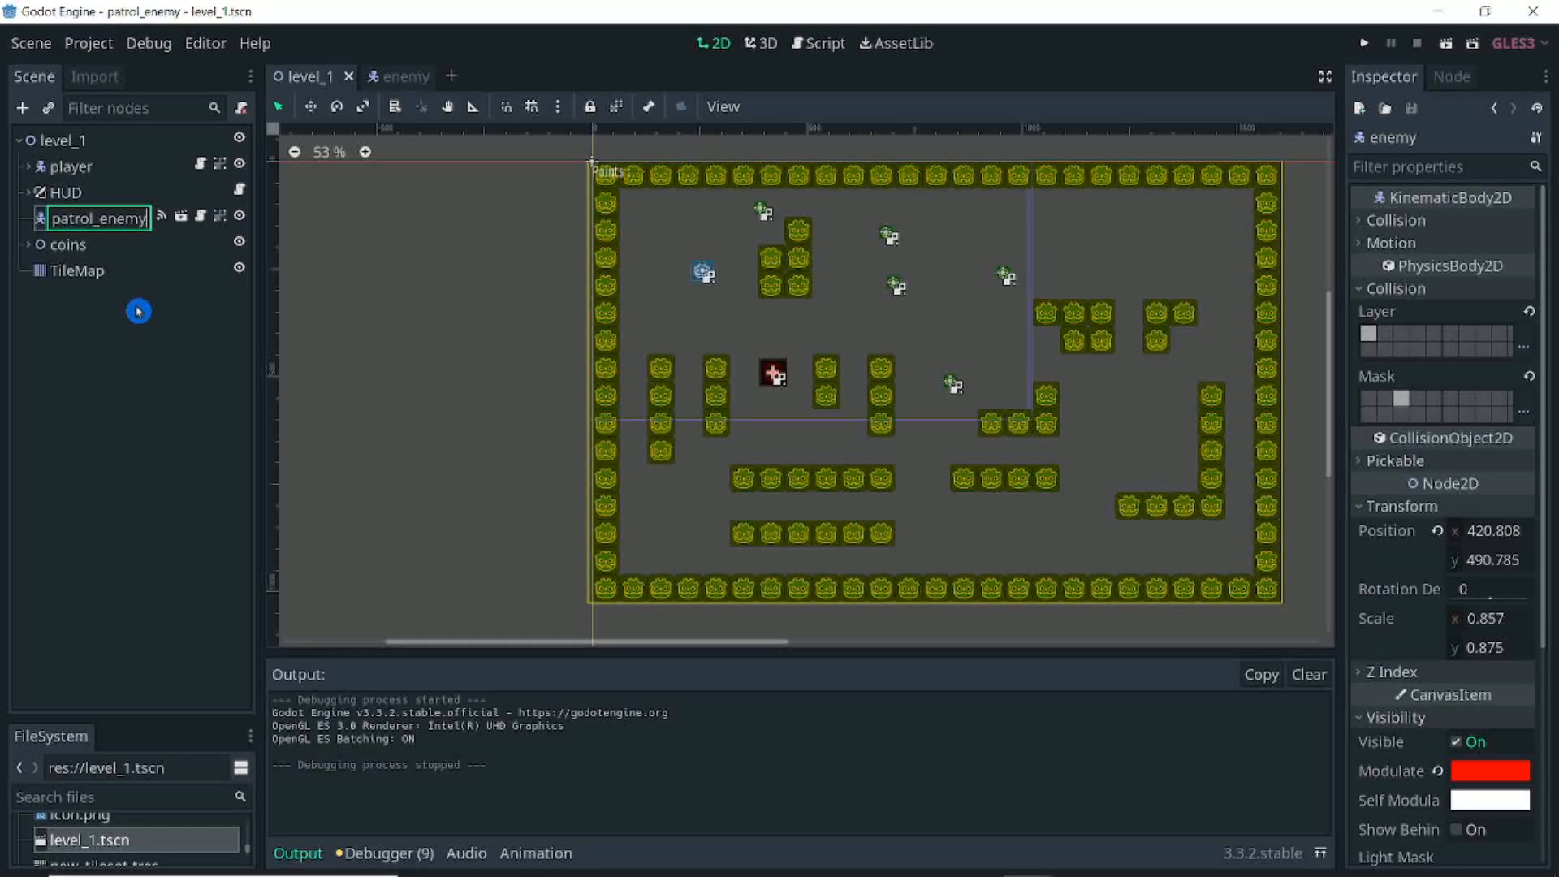
key("Return")
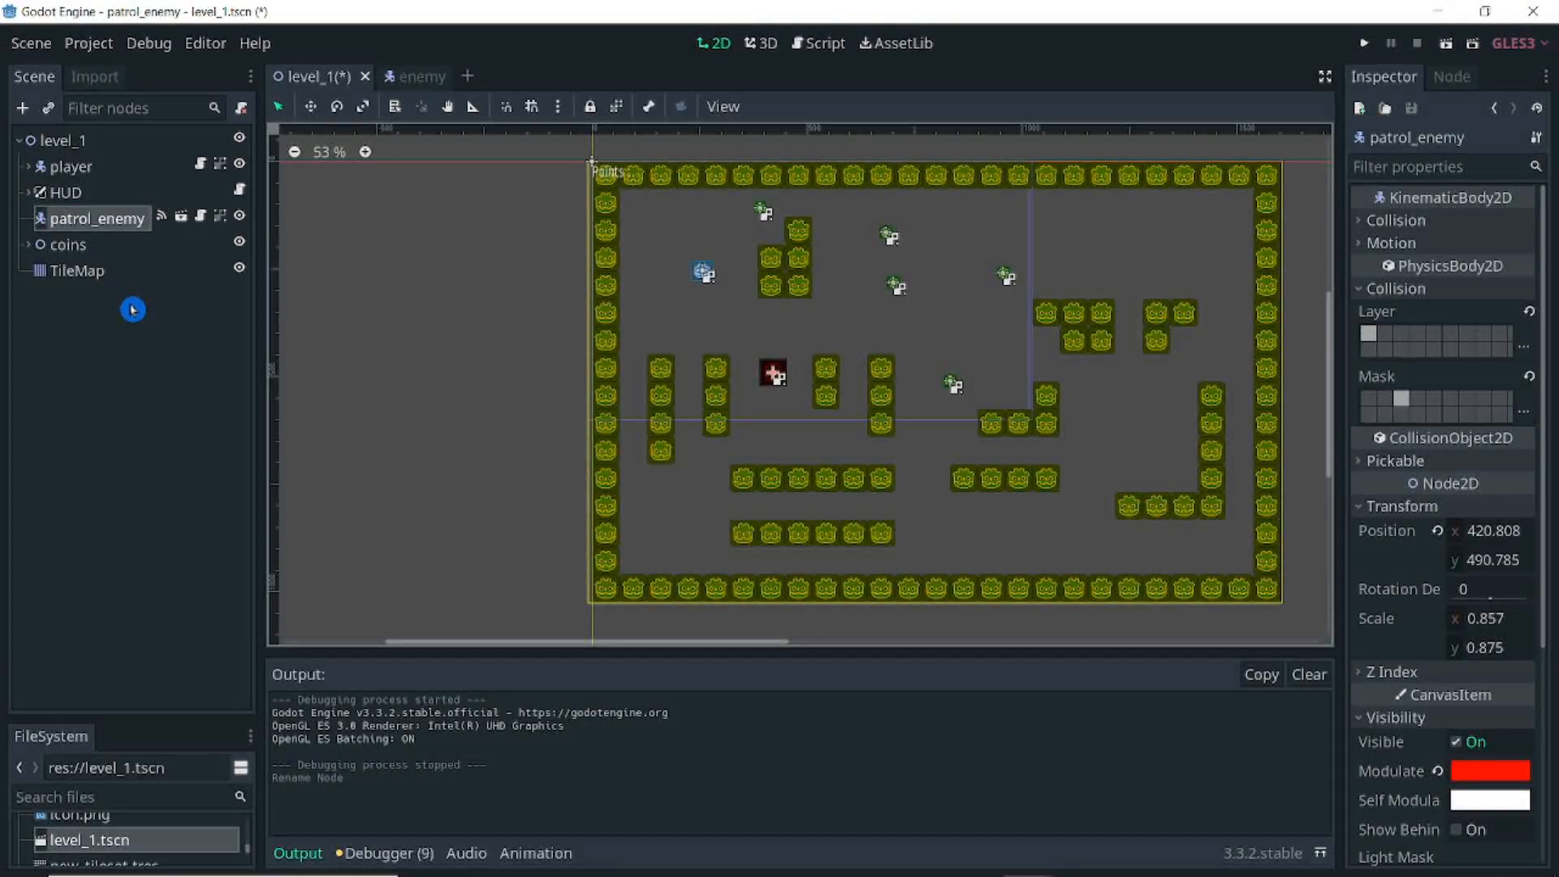
left_click(111, 220)
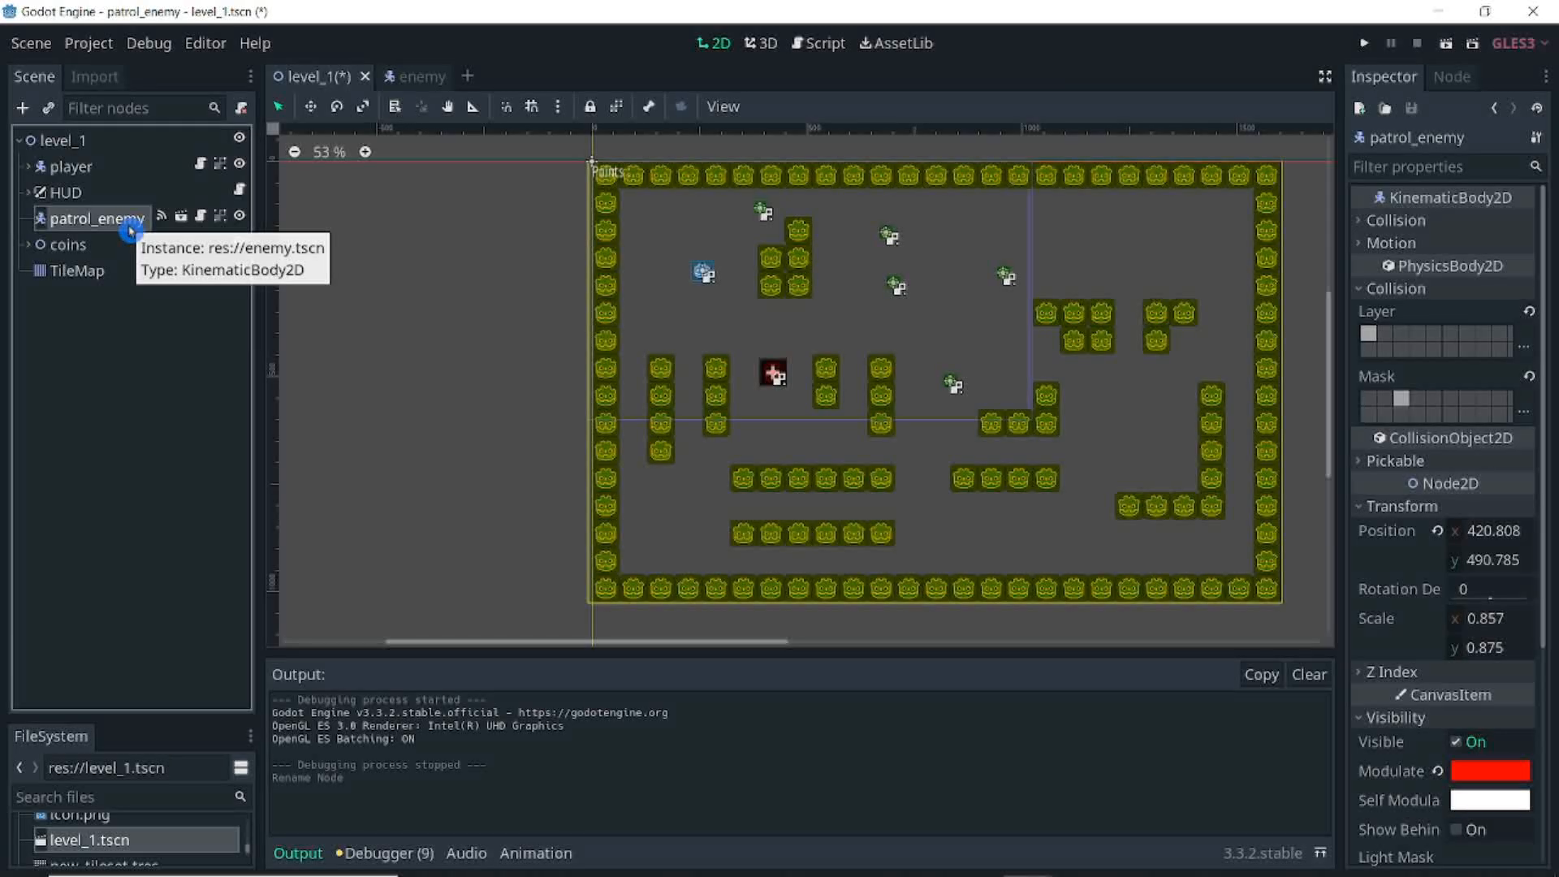
Duplicate the patrol_enemy node seven times in the level_1 scene
key("ctrl+d")
key("ctrl+d")
key("ctrl+d")
key("ctrl+d")
key("ctrl+d")
key("ctrl+d")
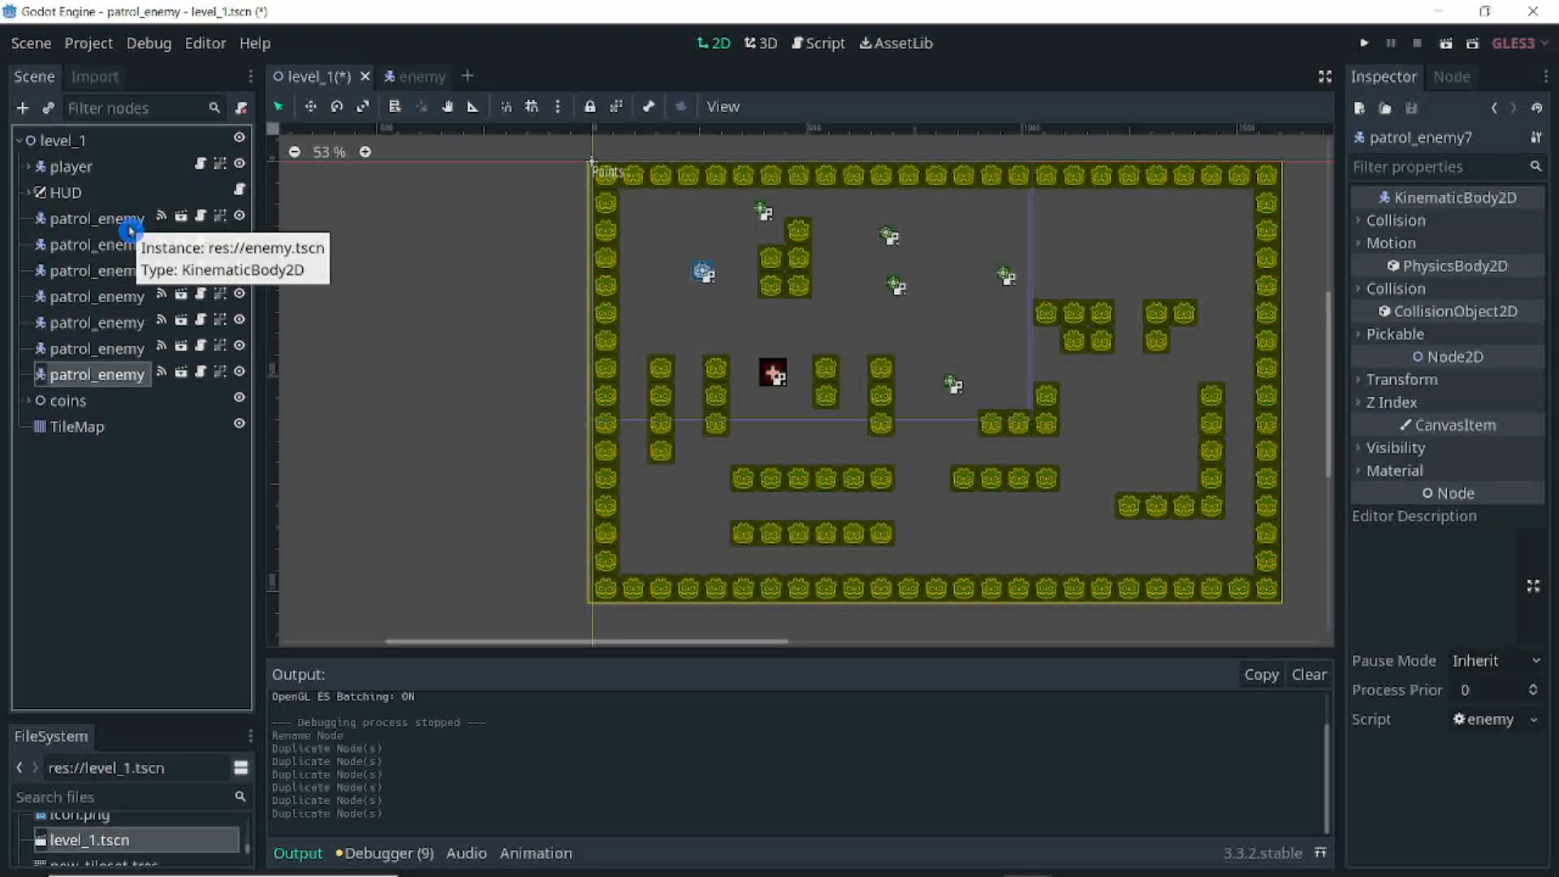
key("ctrl+d")
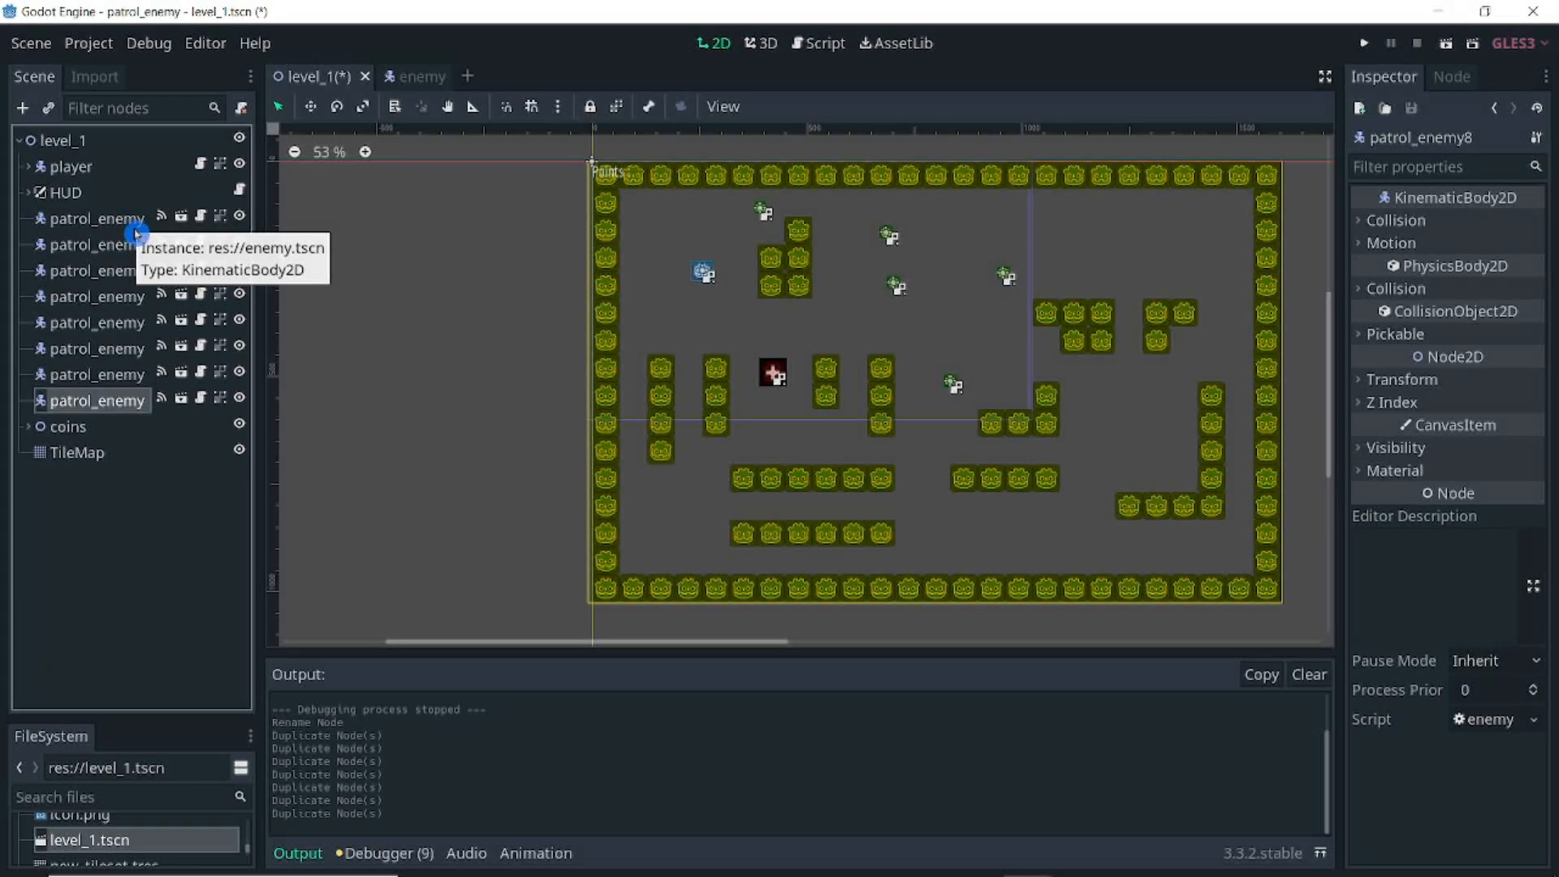
Spread the seven enemy copies across the level at about (199, 743), (249, 858), (783, 736), (1153, 551), (1348, 732), (1474, 347) and (800, 600)
left_click_drag(773, 374, 679, 483)
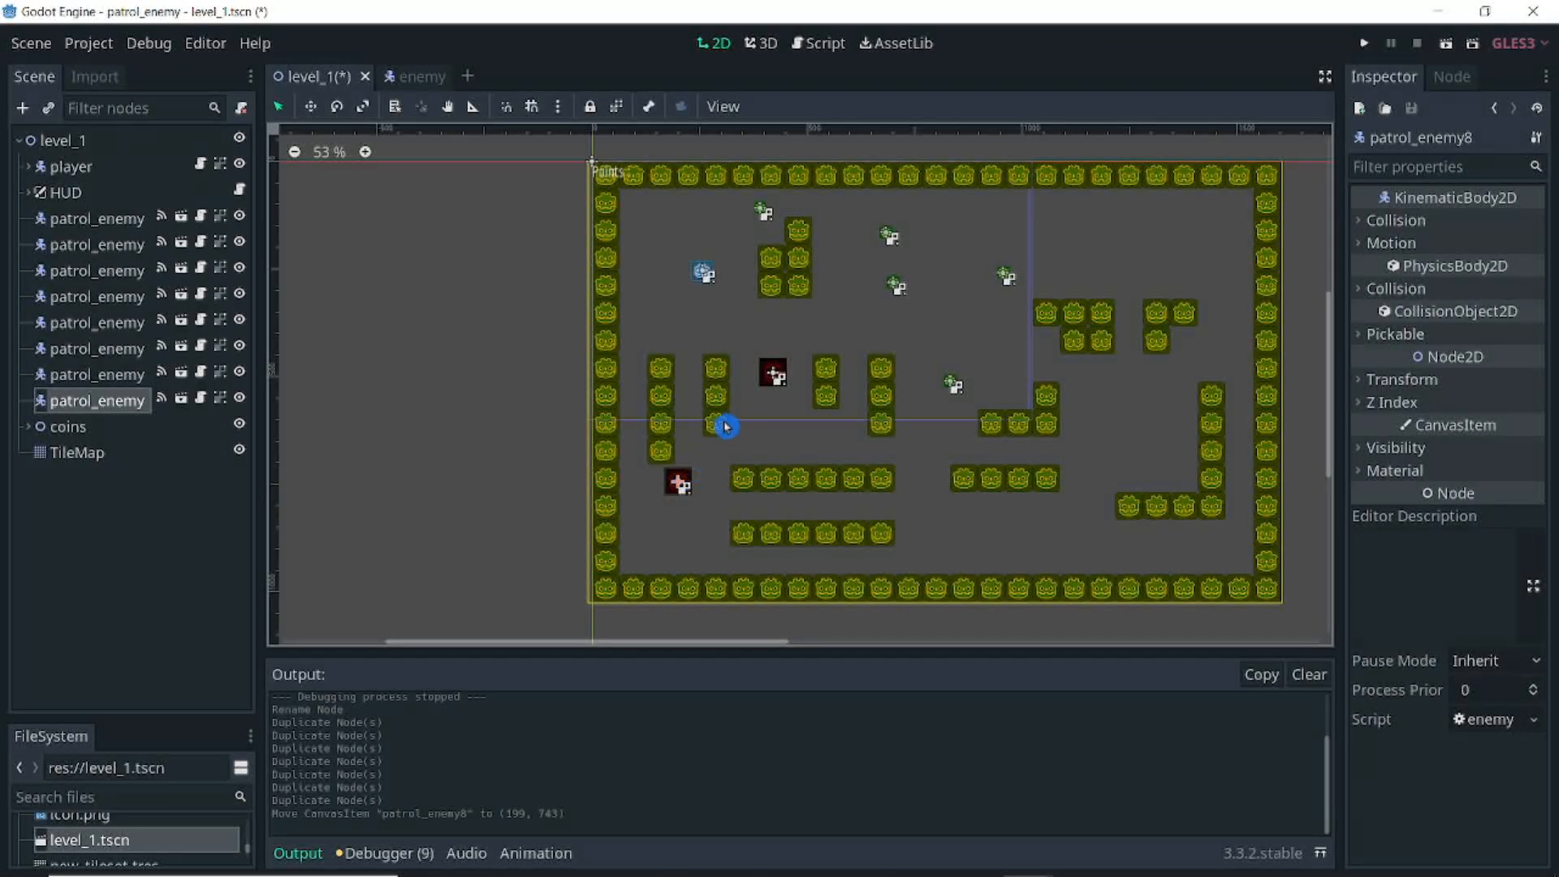
left_click_drag(773, 372, 702, 532)
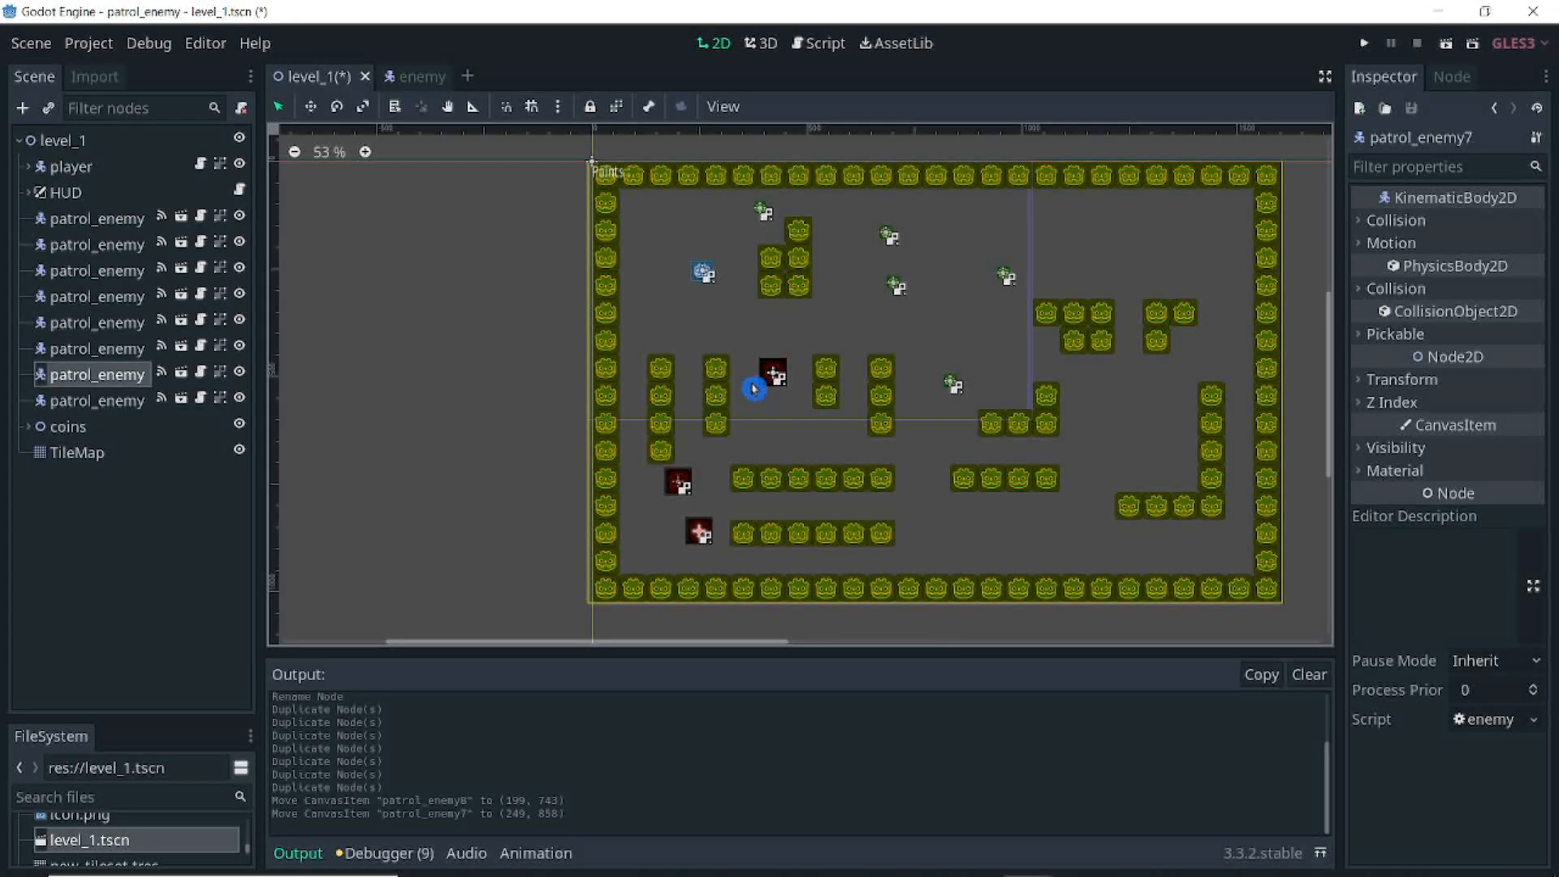
left_click_drag(771, 373, 931, 479)
left_click_drag(772, 372, 1174, 477)
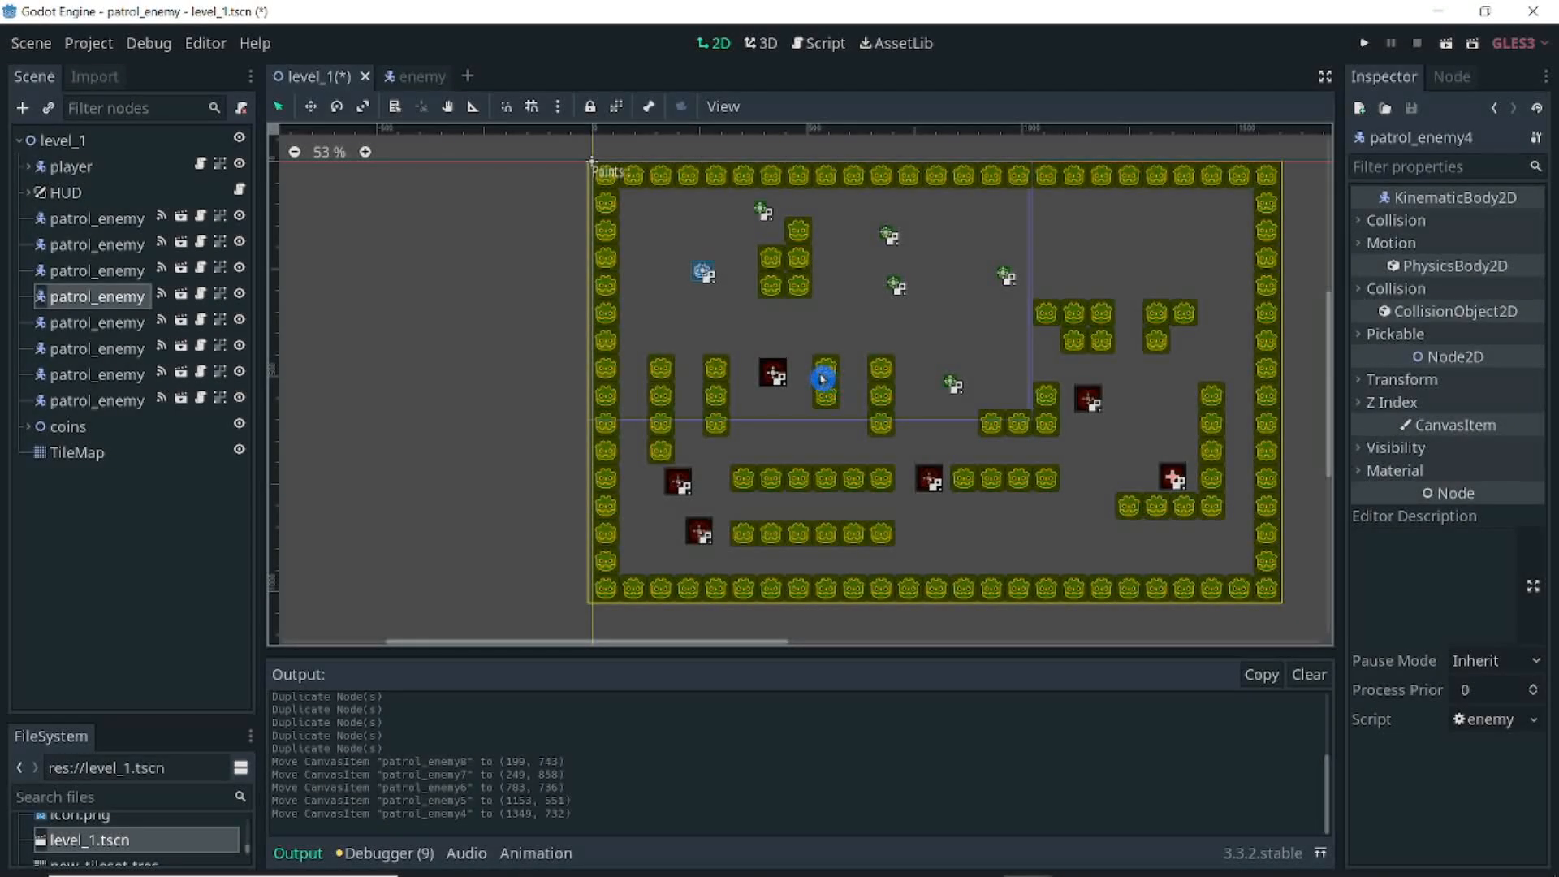
left_click_drag(772, 370, 1226, 306)
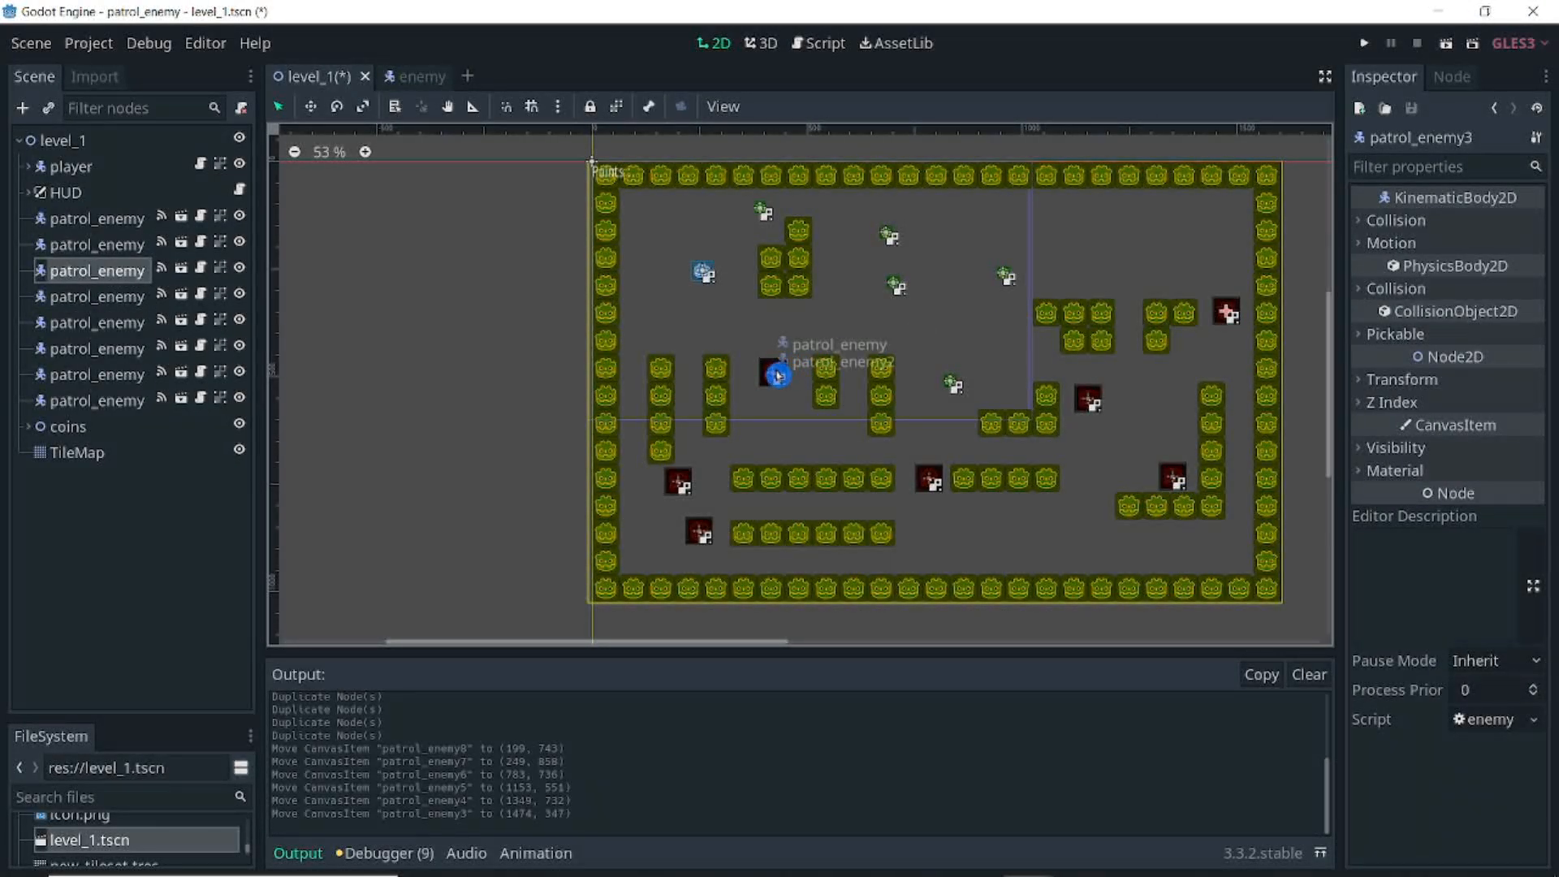
left_click_drag(776, 376, 936, 420)
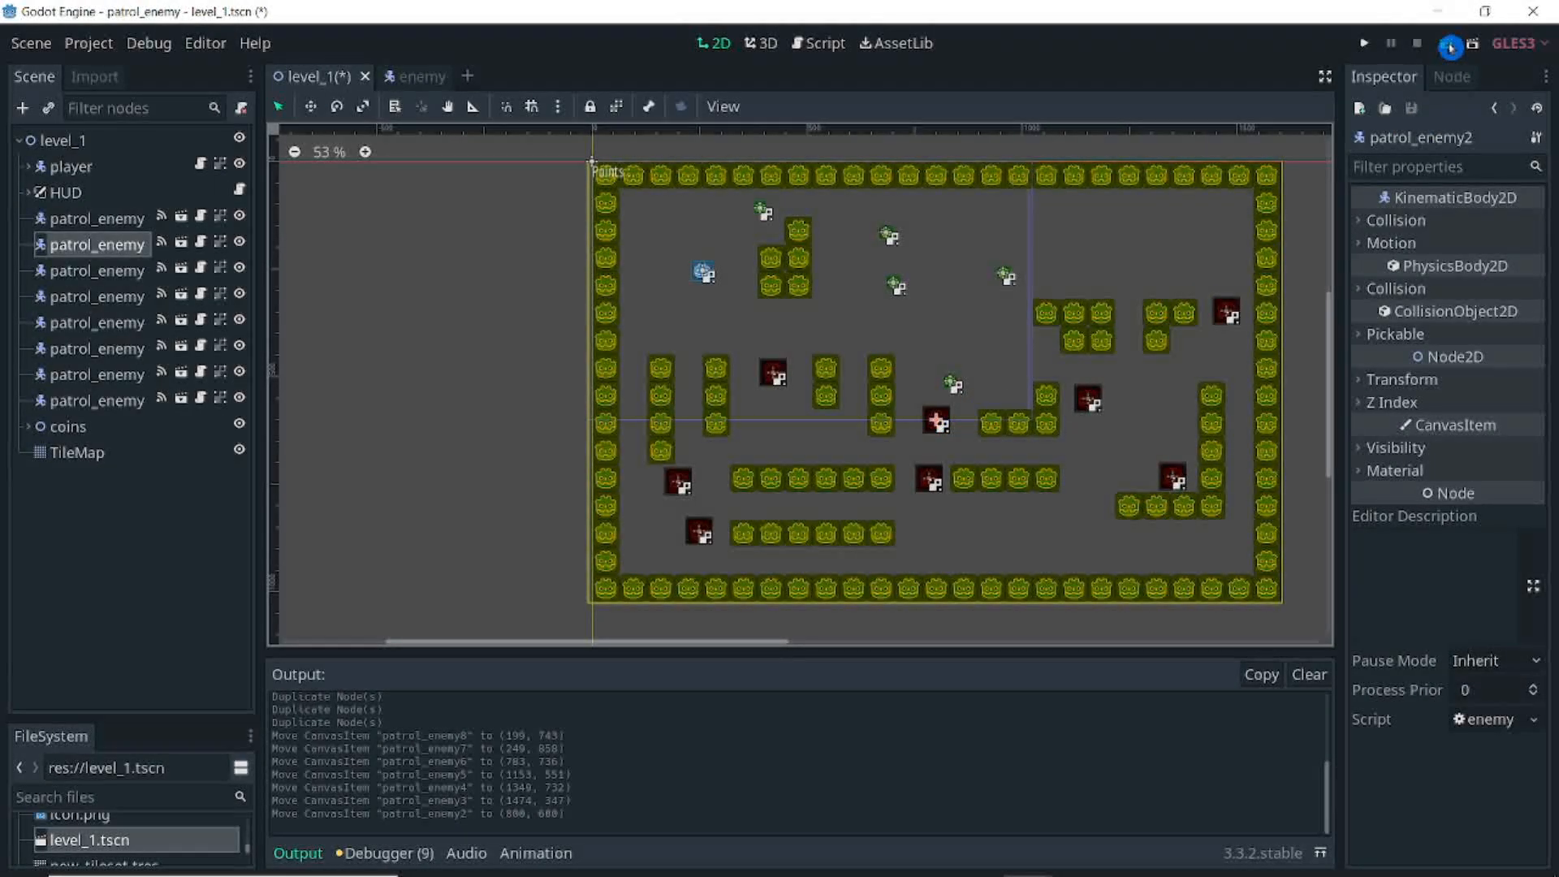
Run the level_1 scene, steer the player through the level past the patrolling enemies and into one of them, and quit the game
left_click(1450, 45)
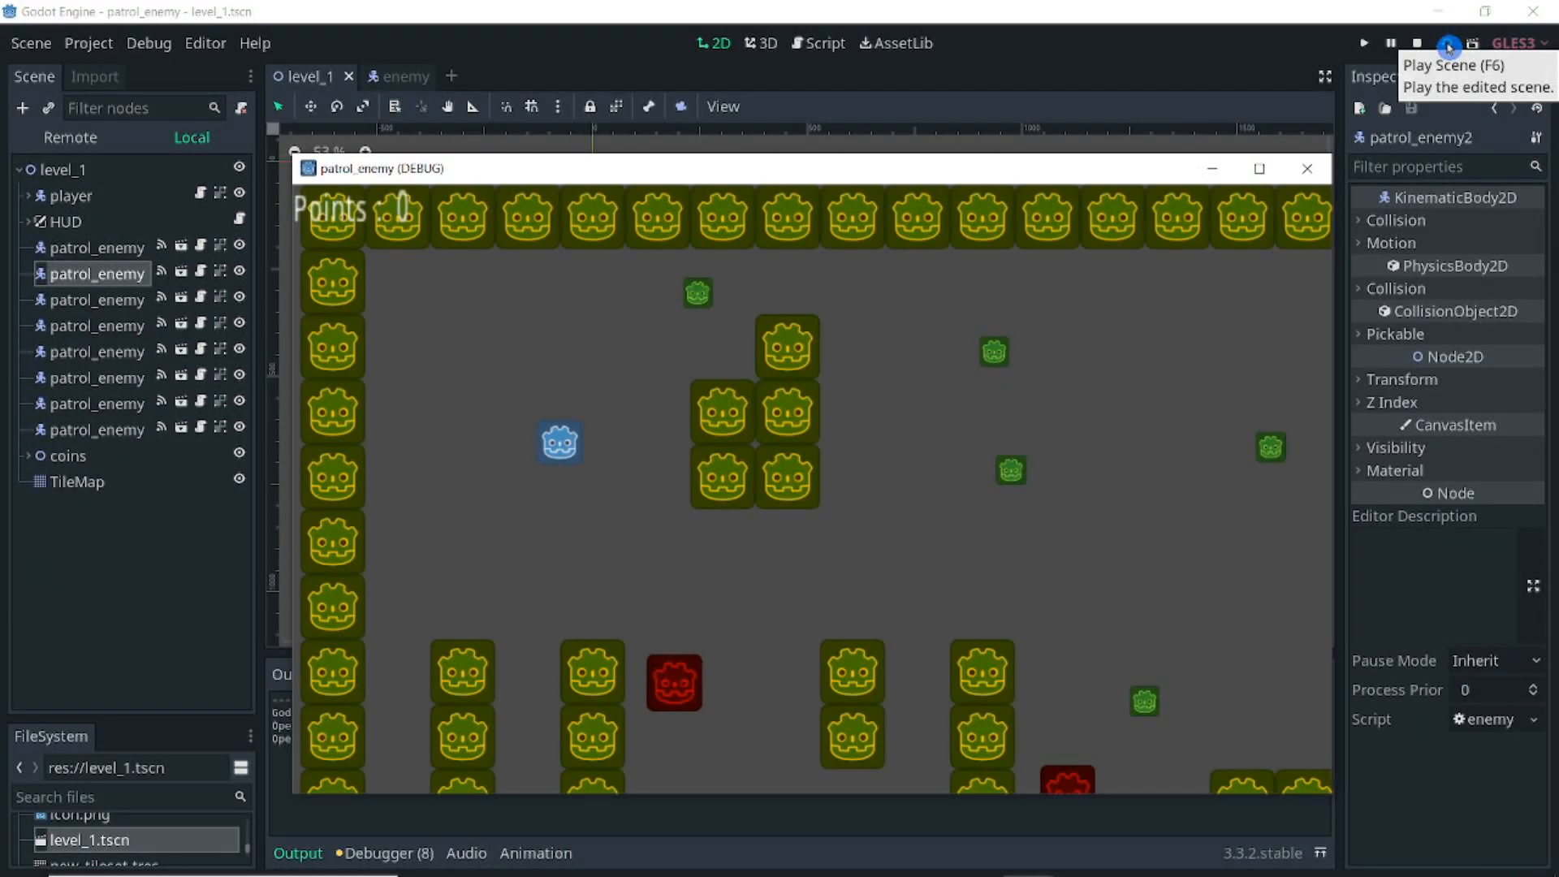
key("Right")
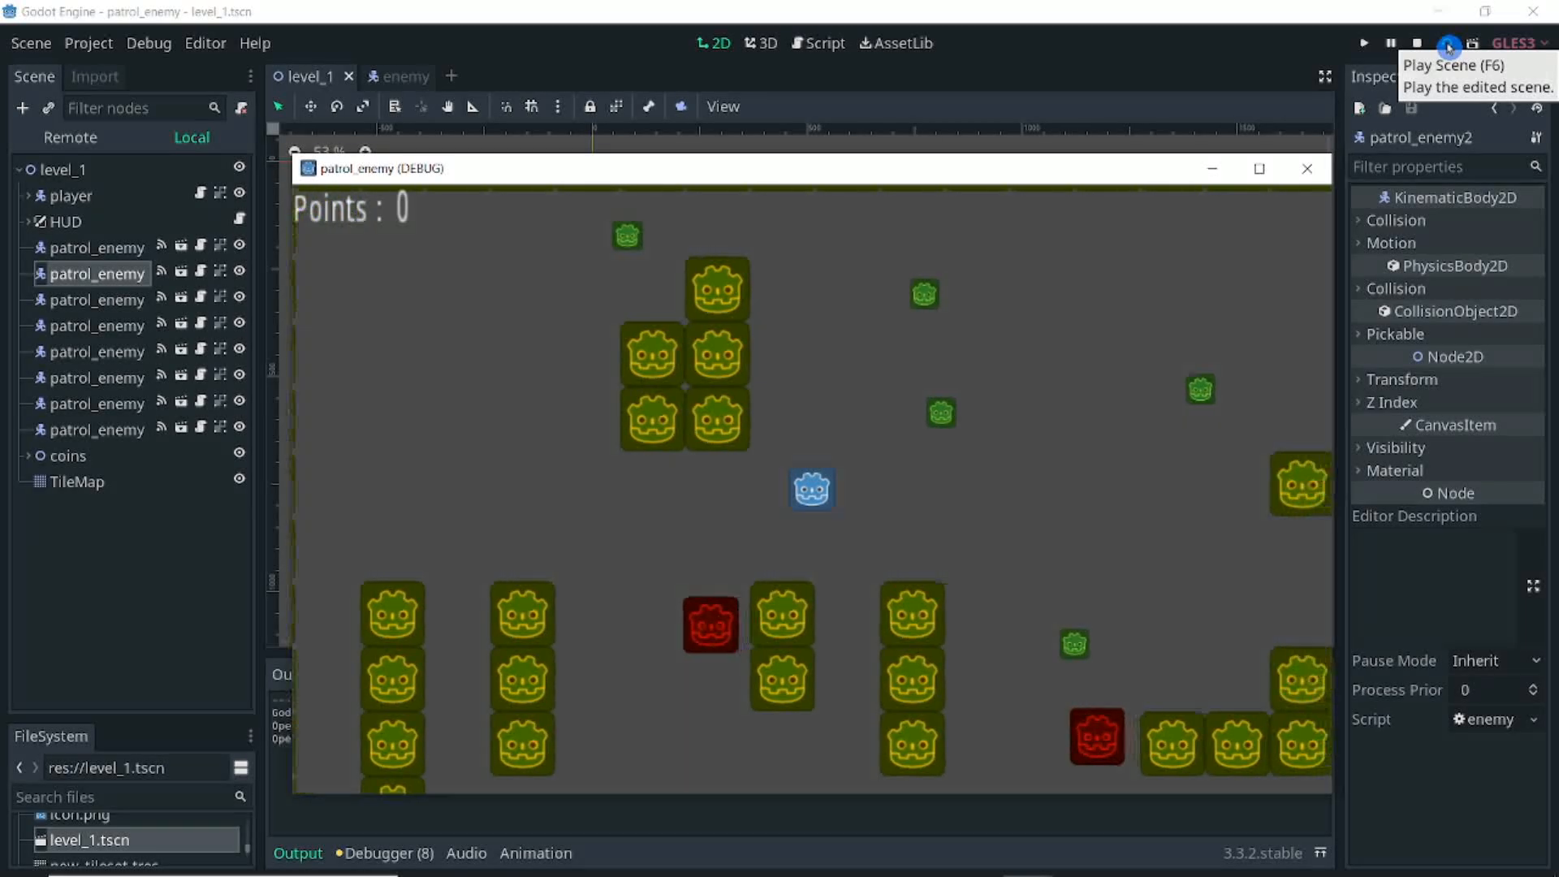
key("Up")
key("Down")
key("Down")
key("Right")
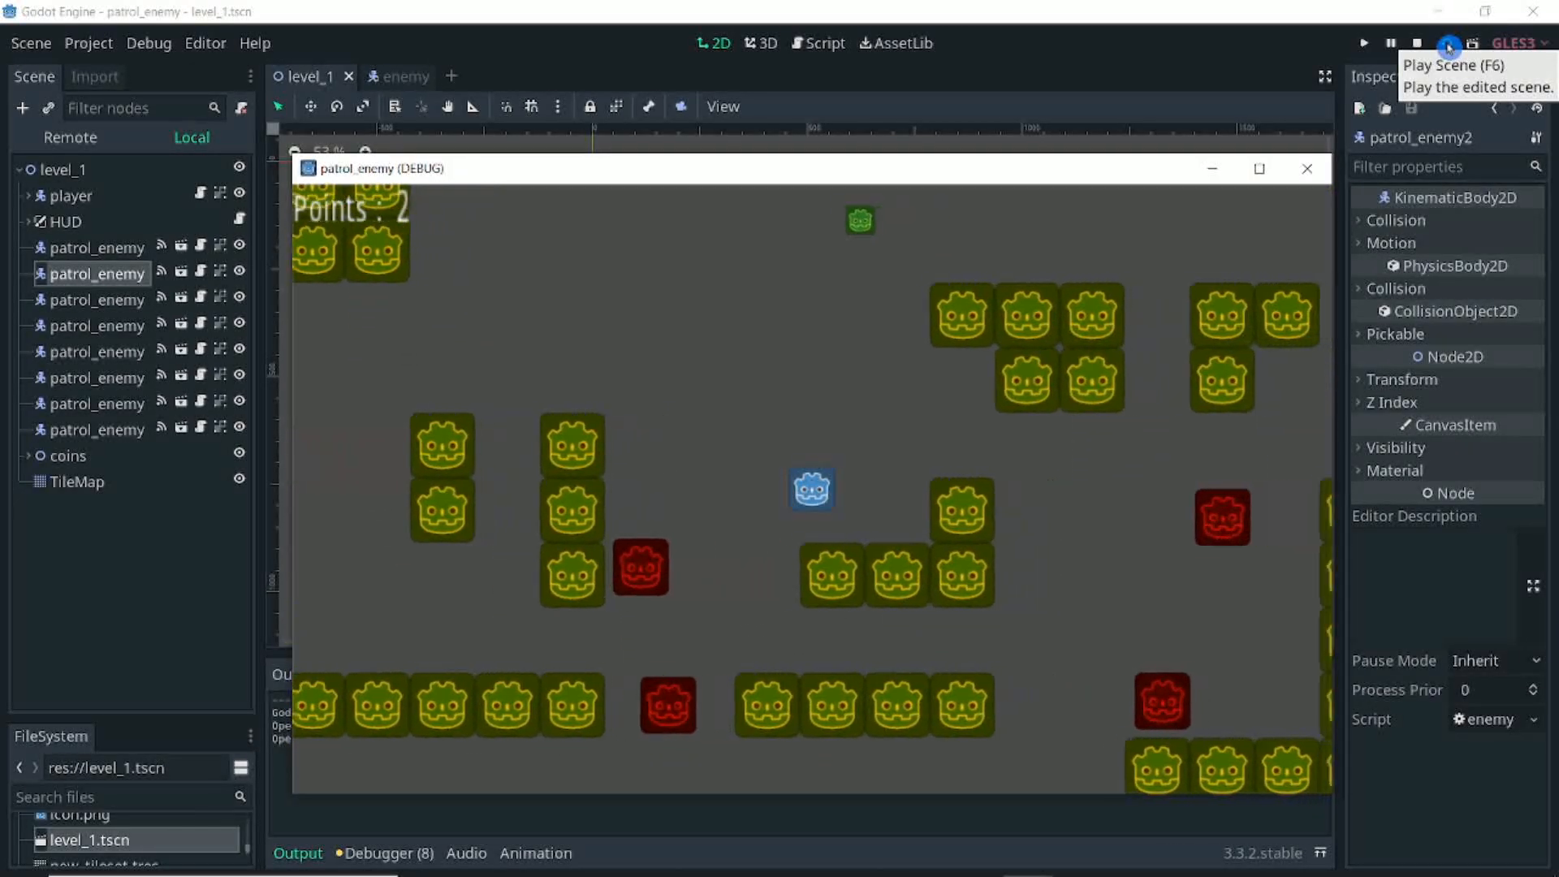
key("Up")
key("Down")
key("Right")
key("Down")
key("Right")
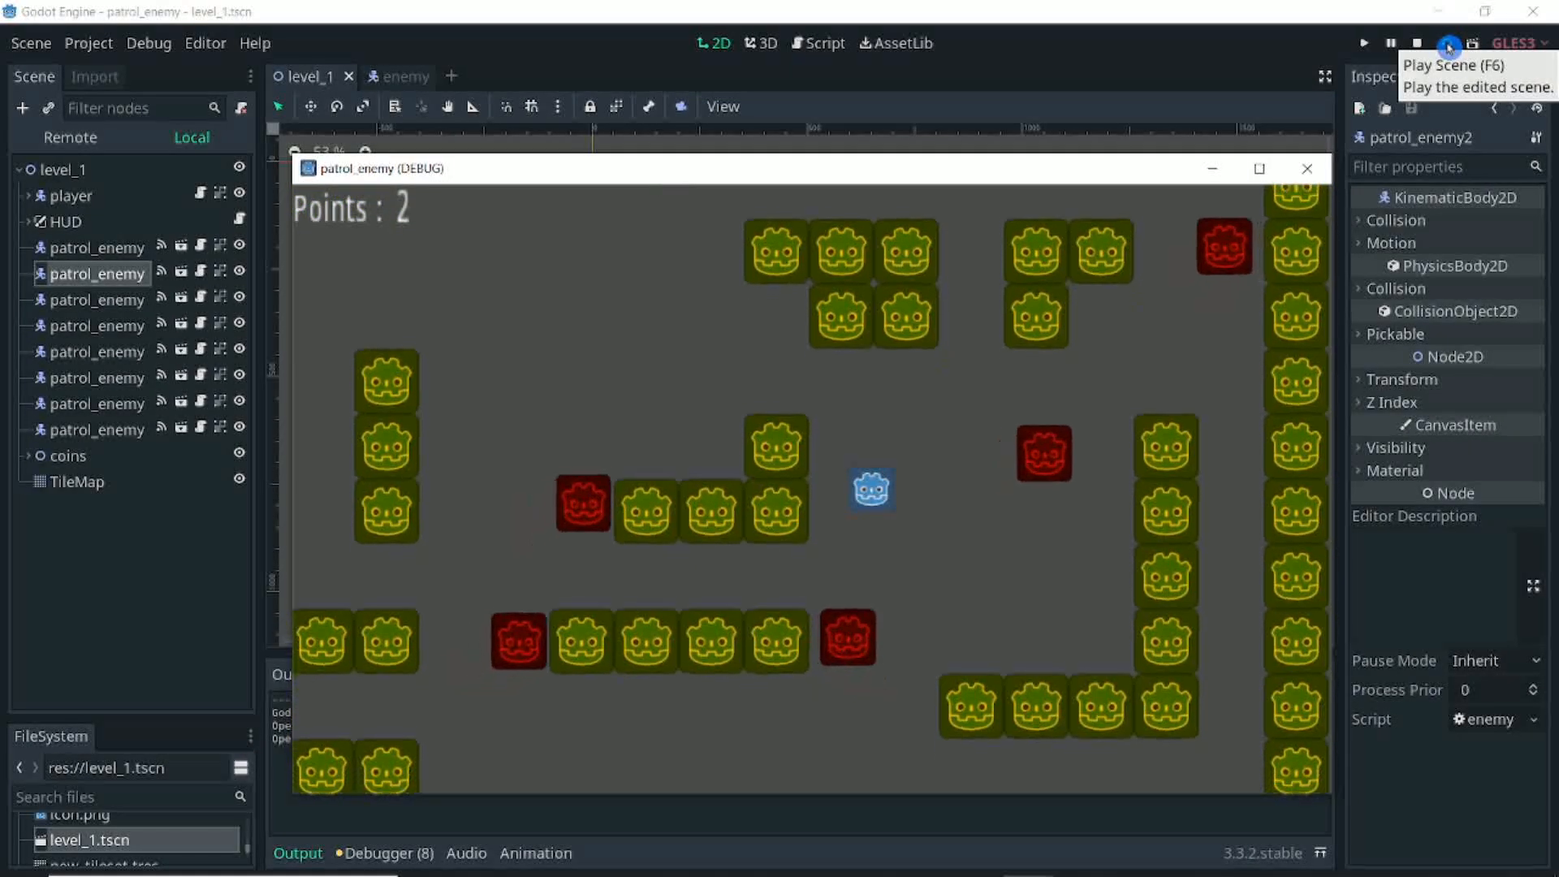
key("Left")
key("Down")
key("Right")
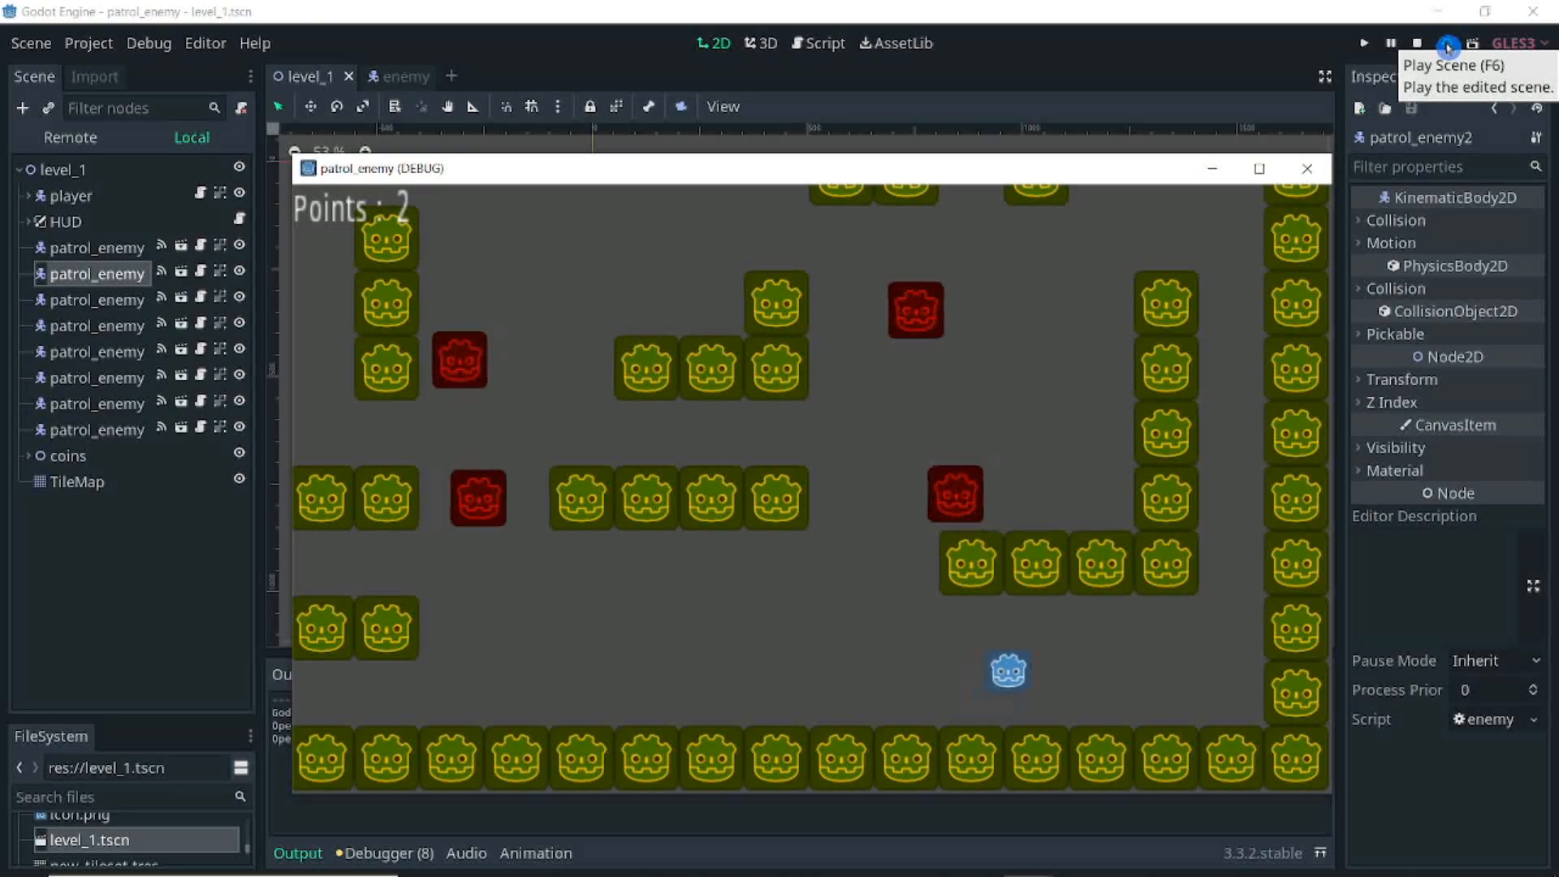
key("Up")
key("Up")
key("Left")
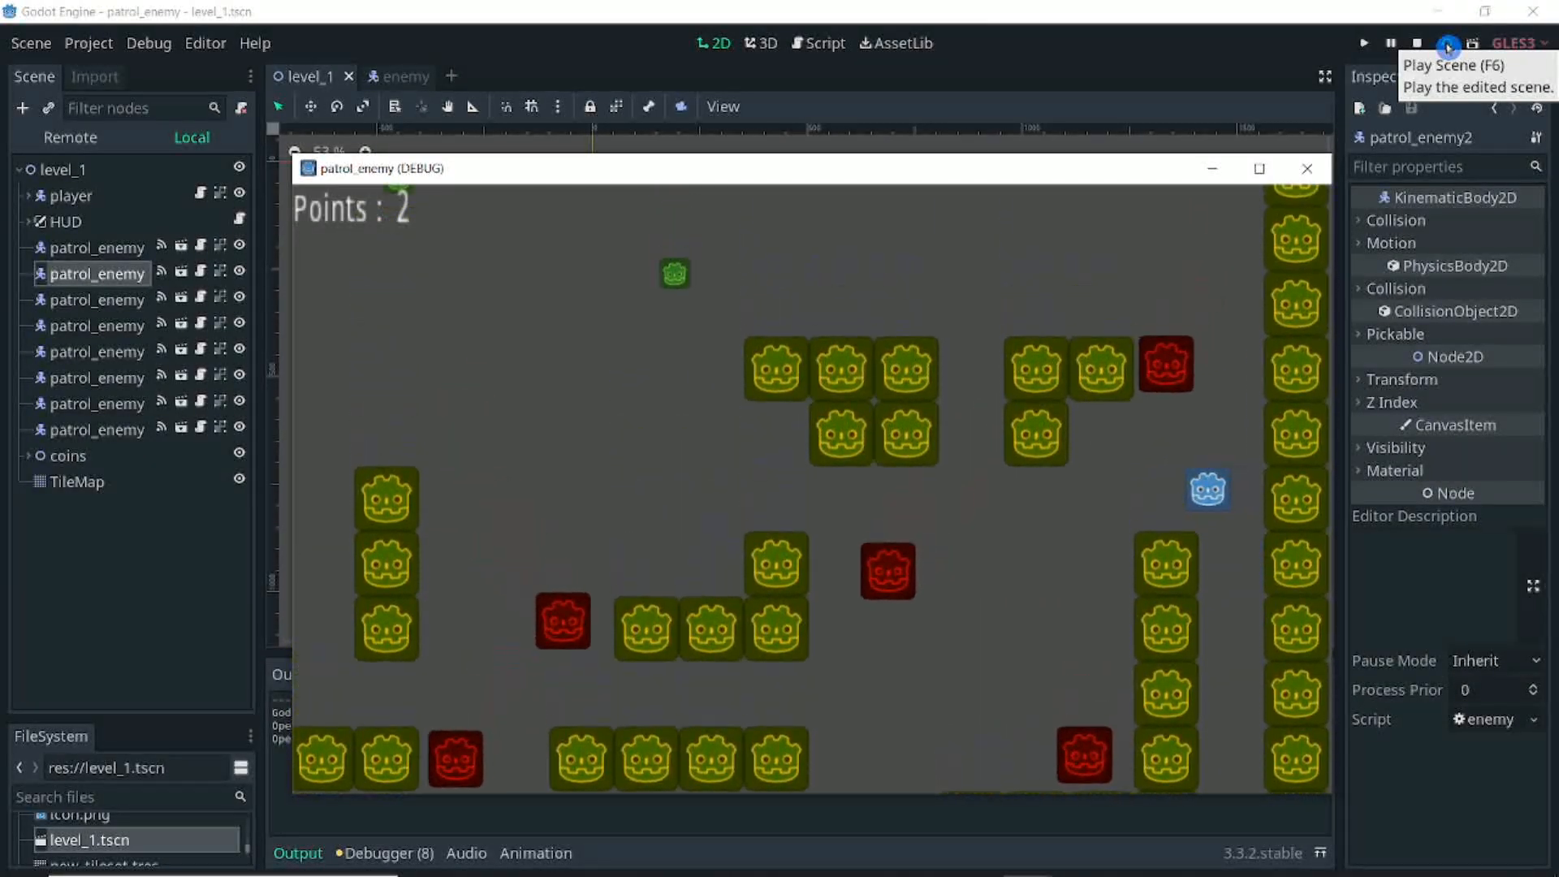
key("Down")
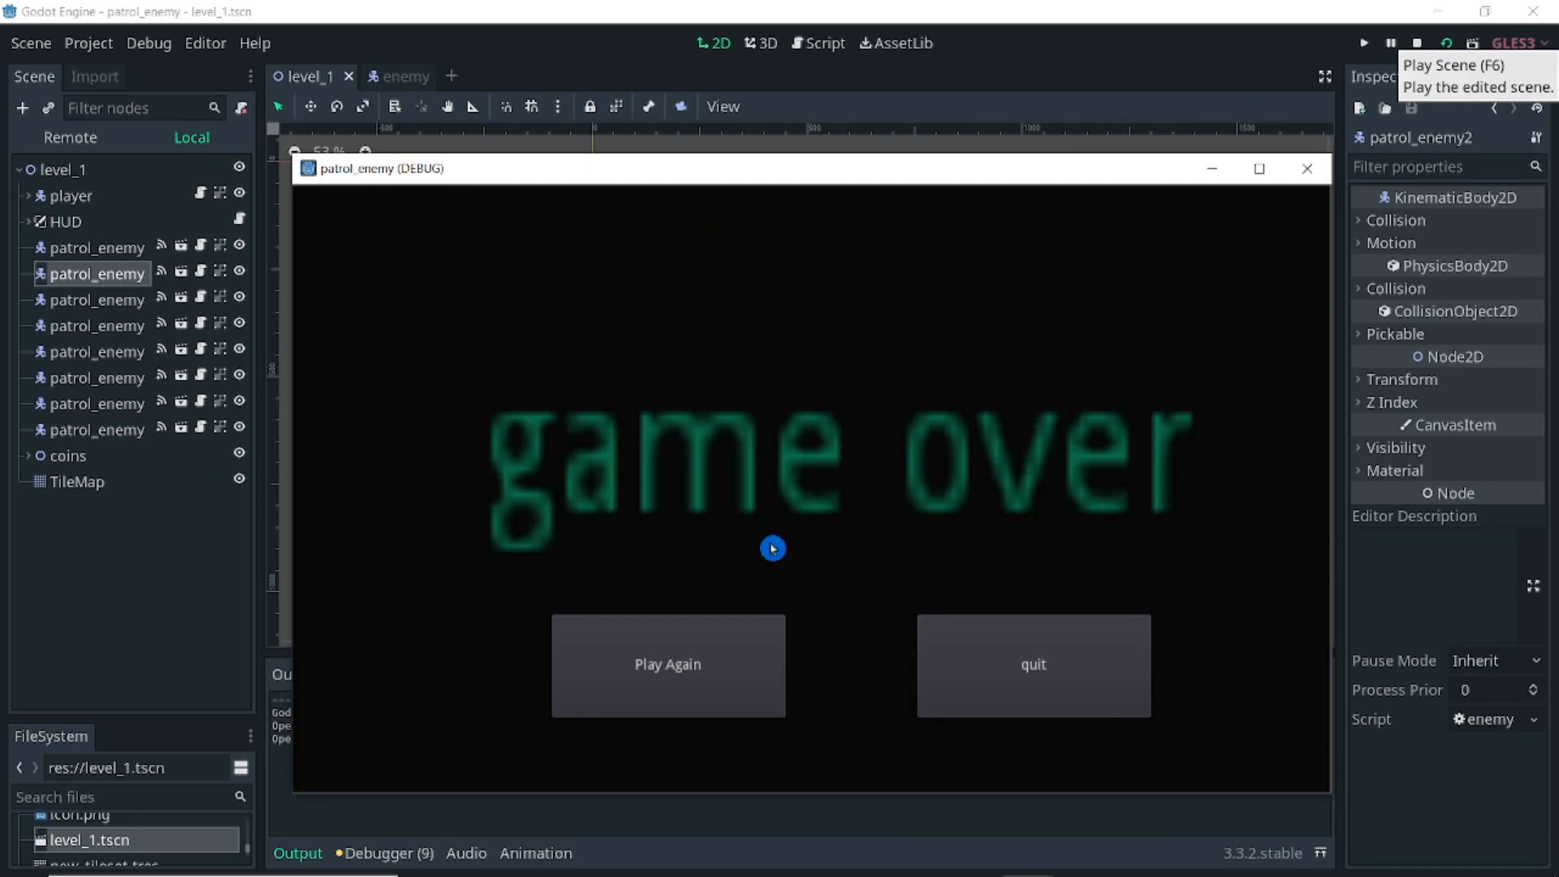
left_click(1034, 659)
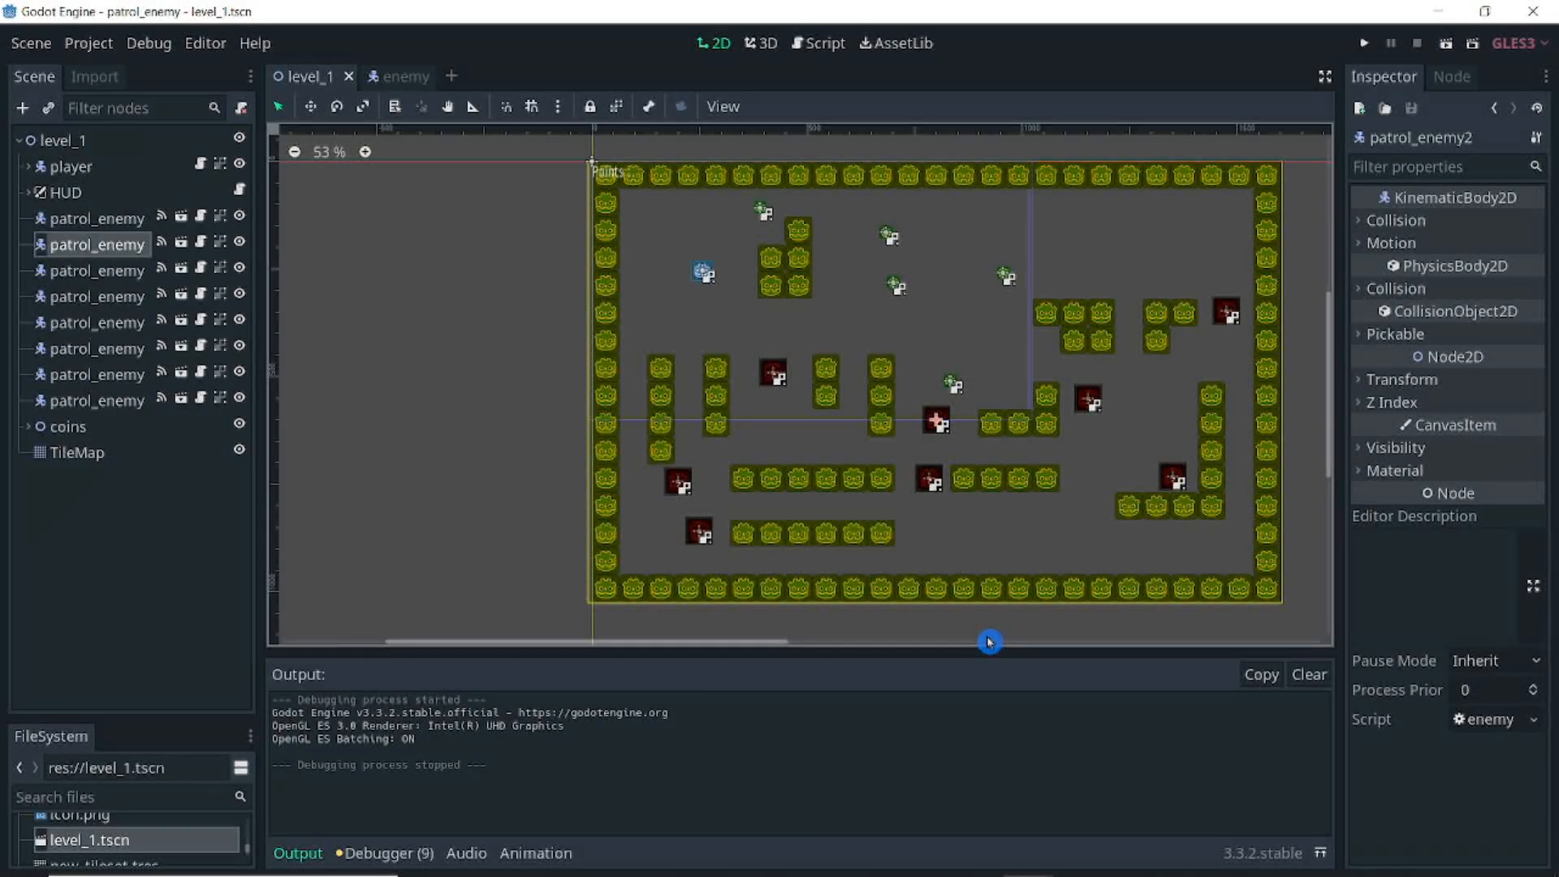
Add a Node2D child to the level_1 root node and rename it patrol_enemys
left_click(131, 141)
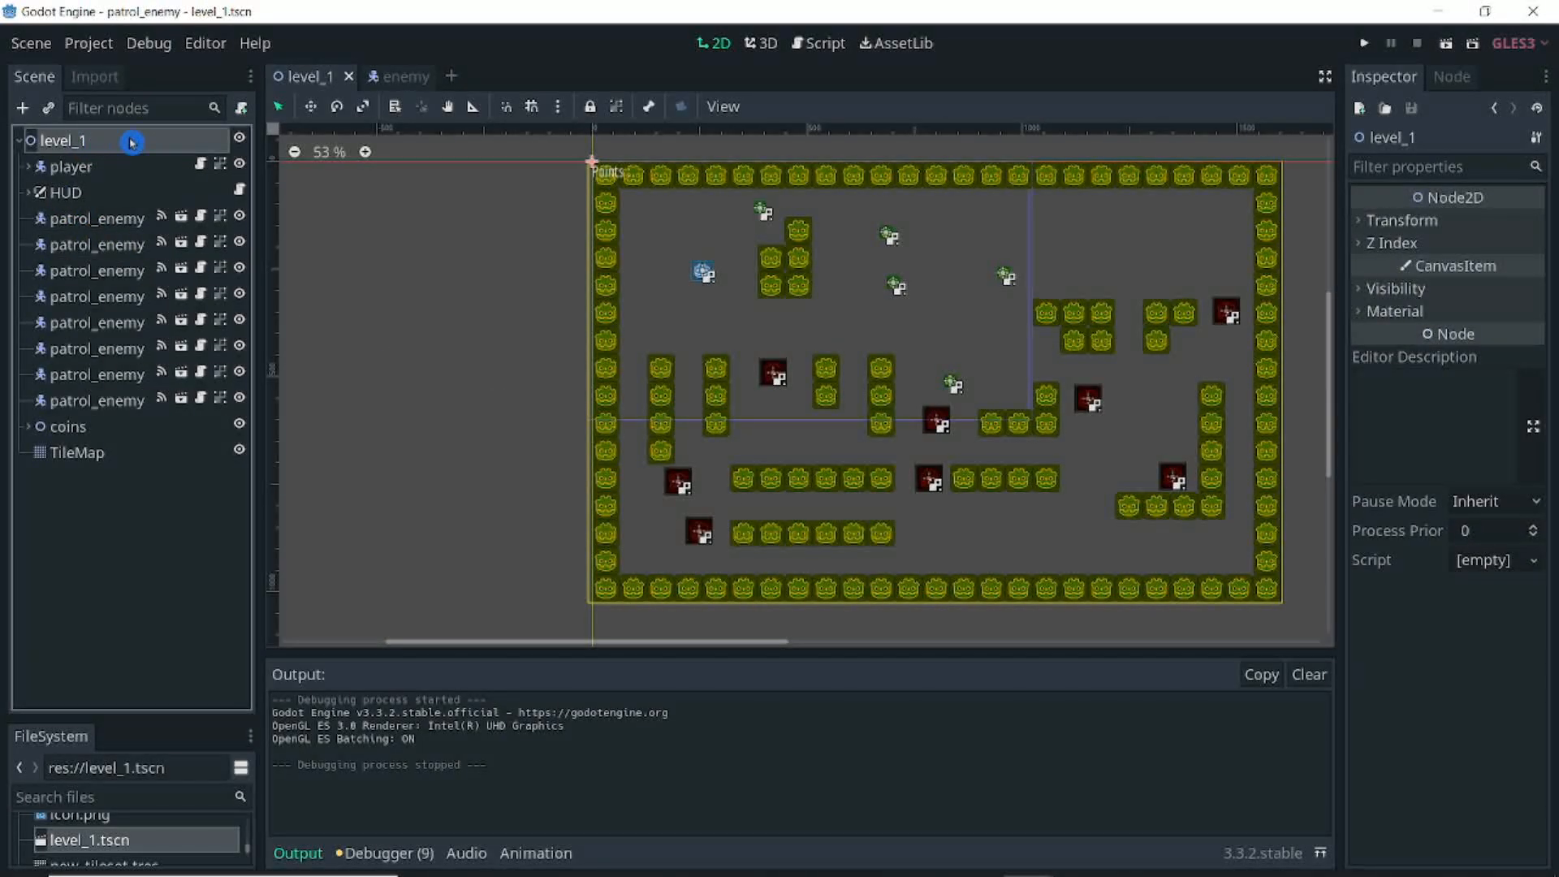
right_click(132, 143)
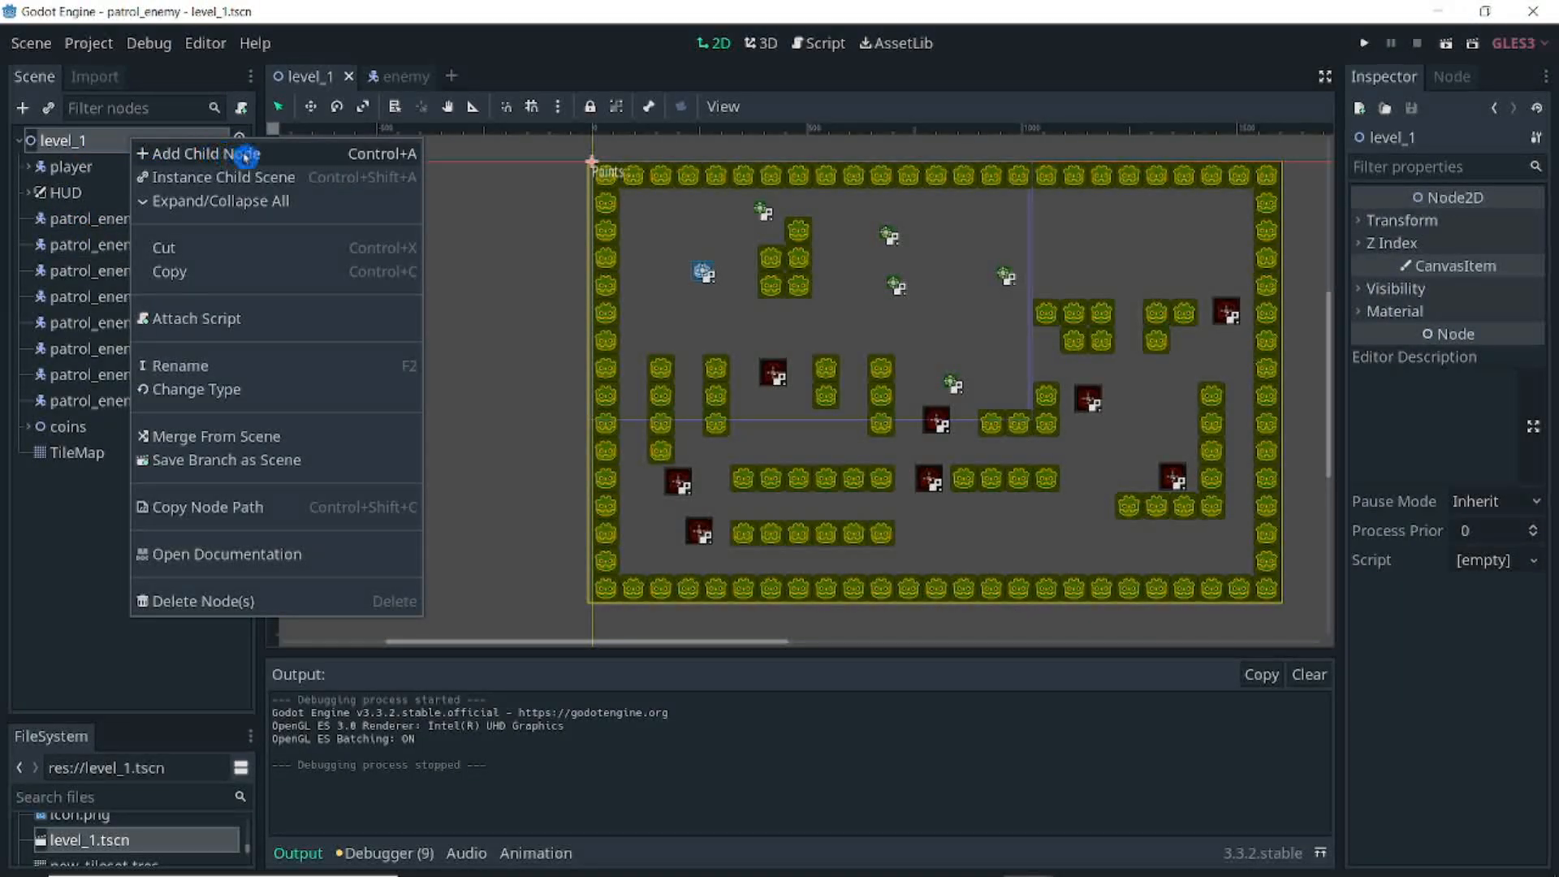
left_click(277, 158)
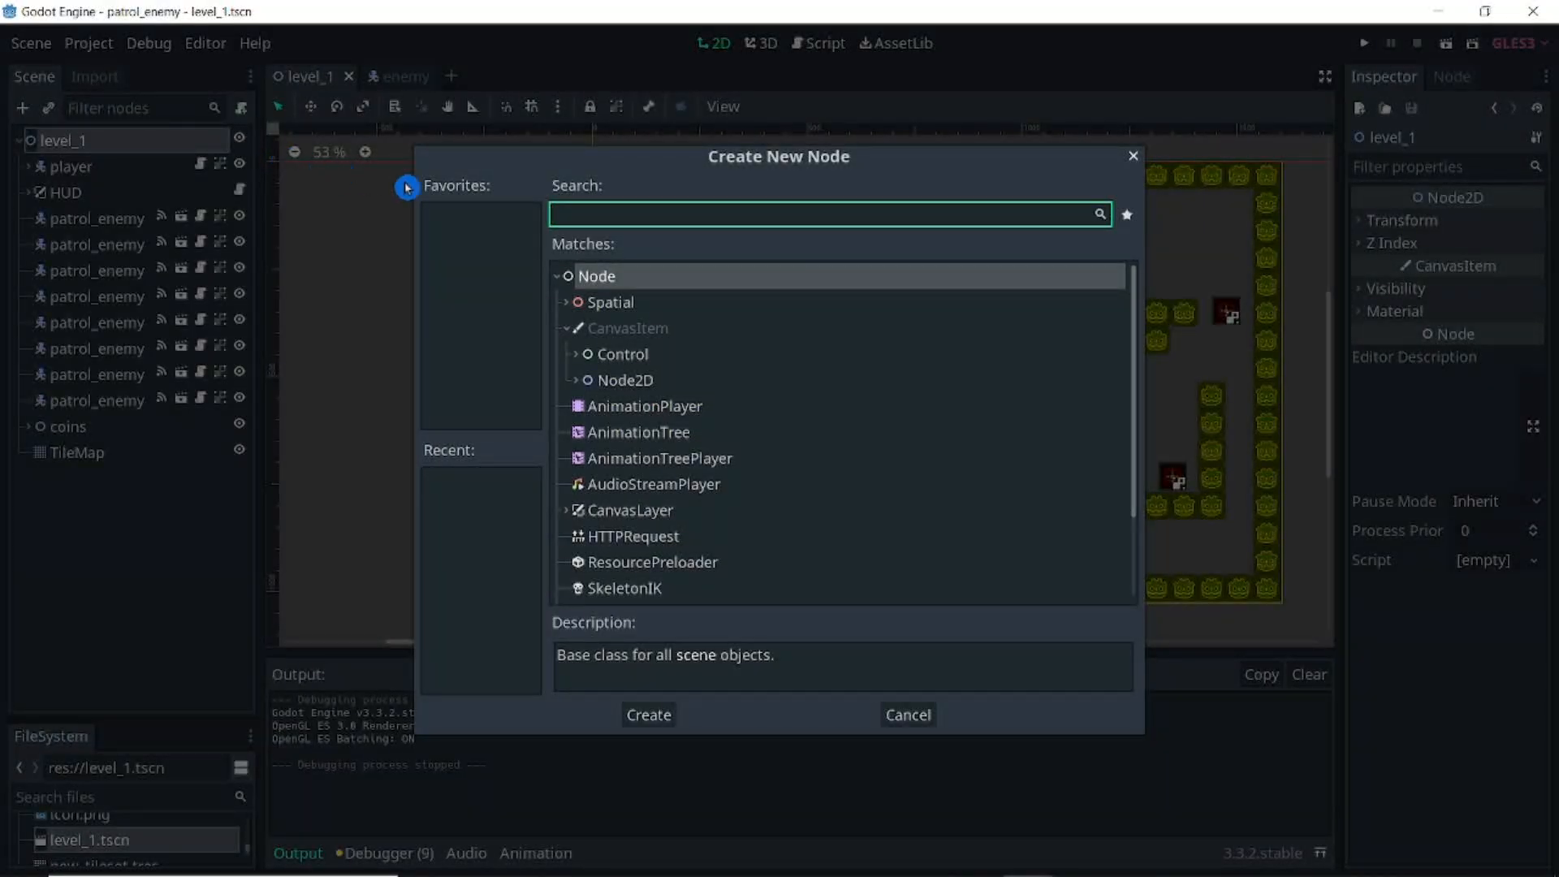
type("node")
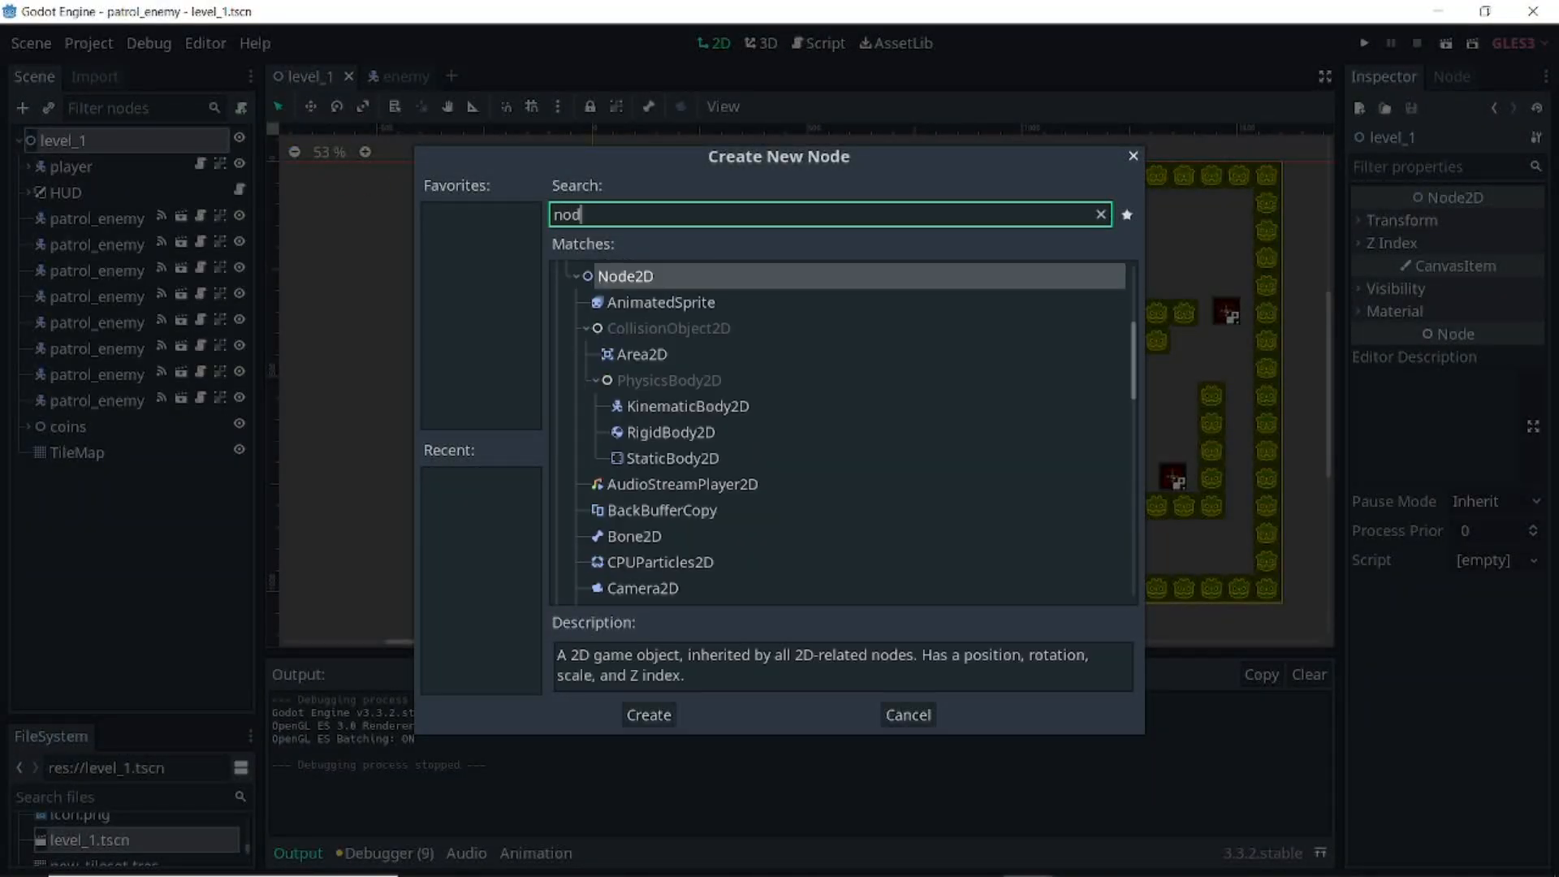
double_click(742, 277)
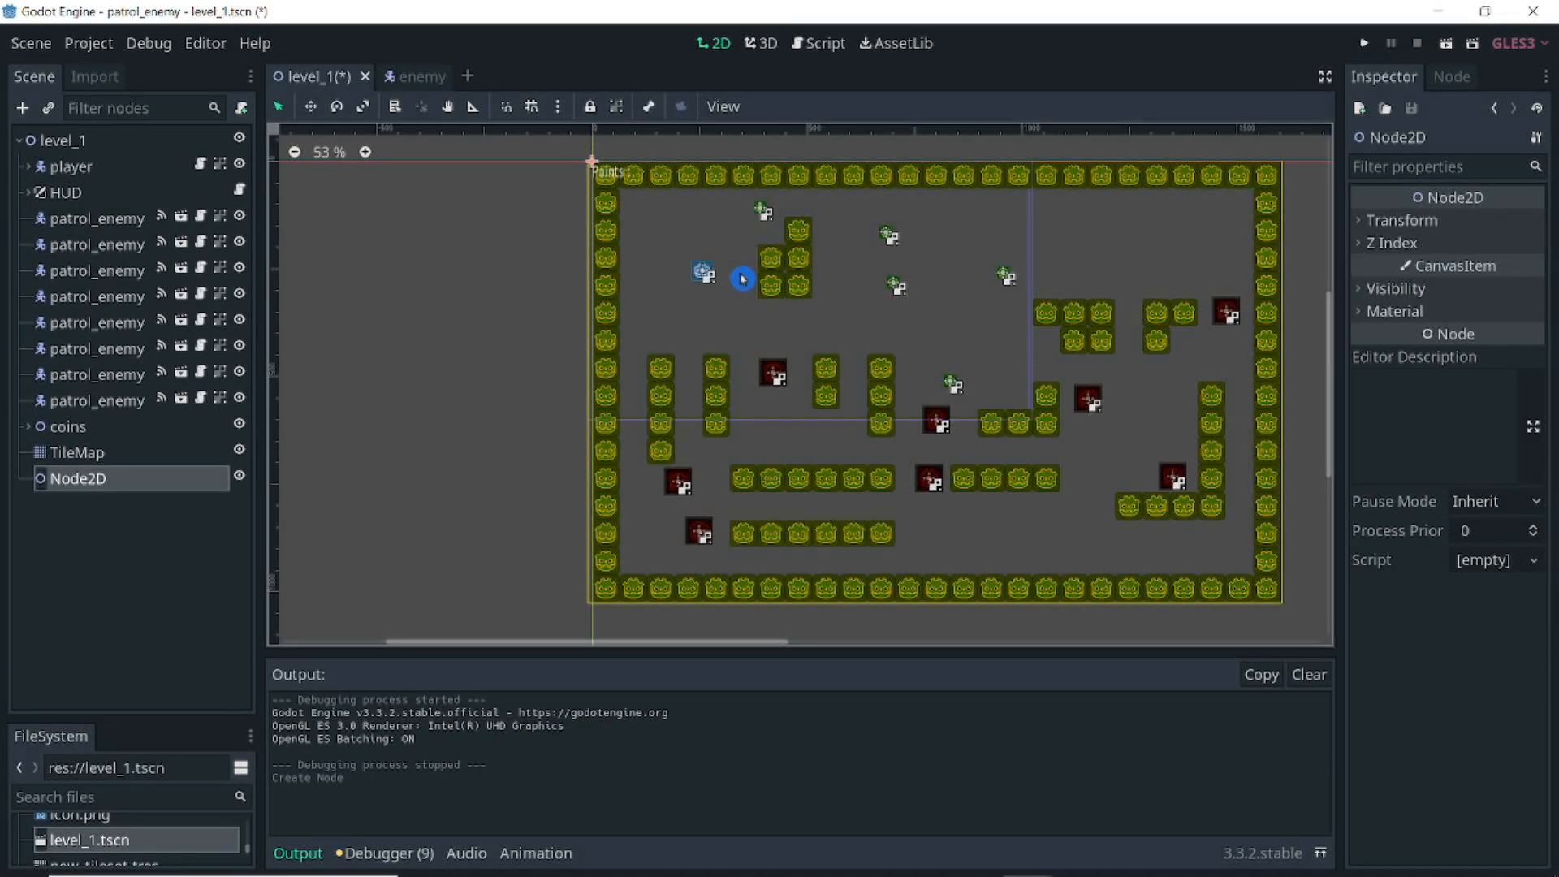
left_click(112, 479)
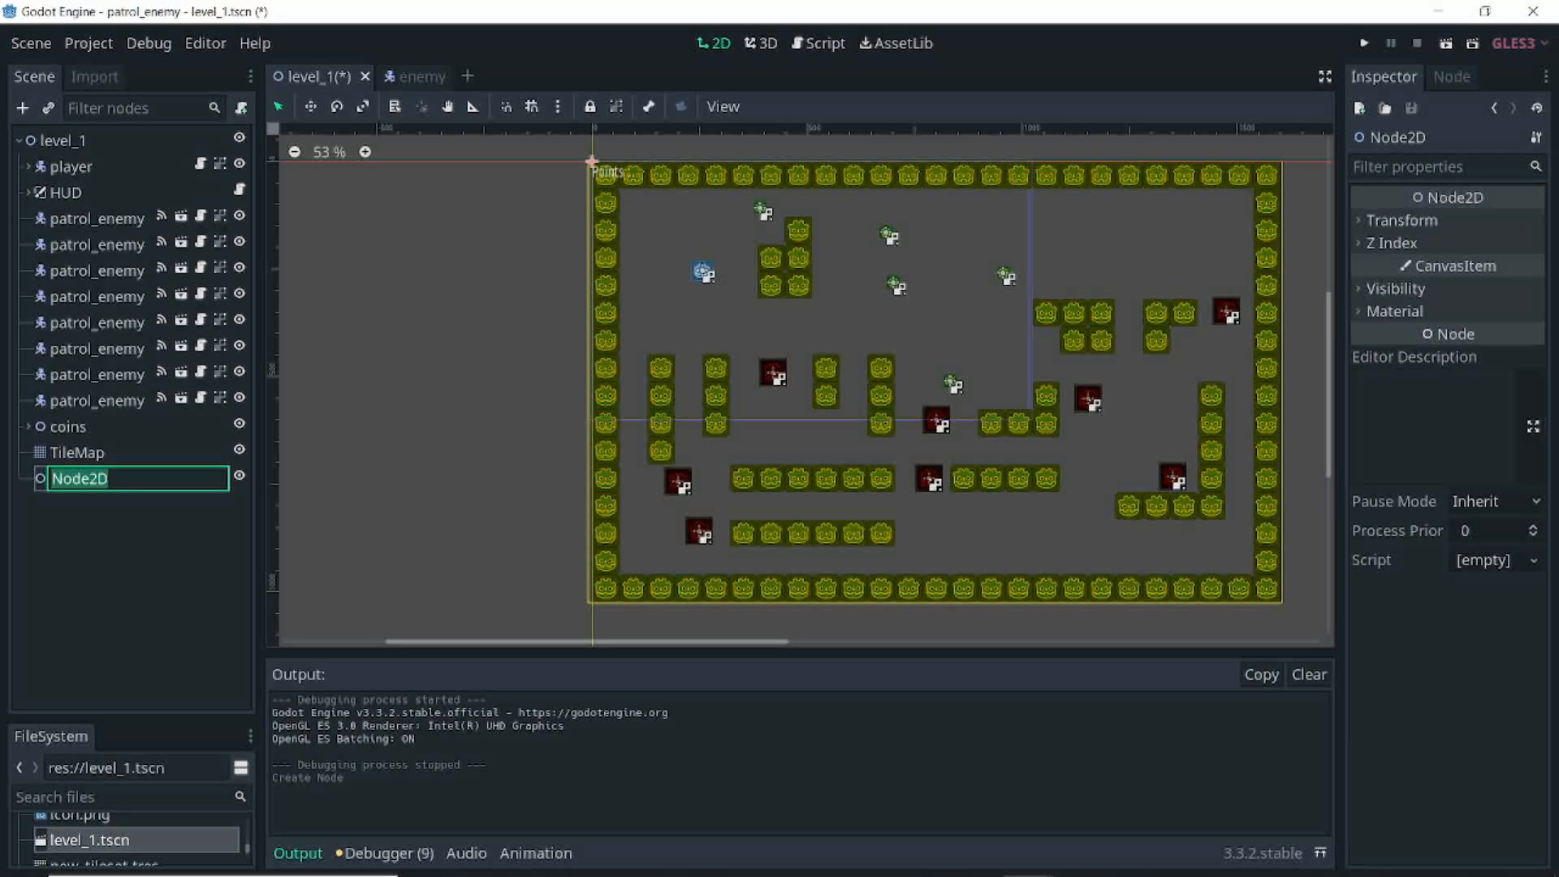
type("patrol_enemys")
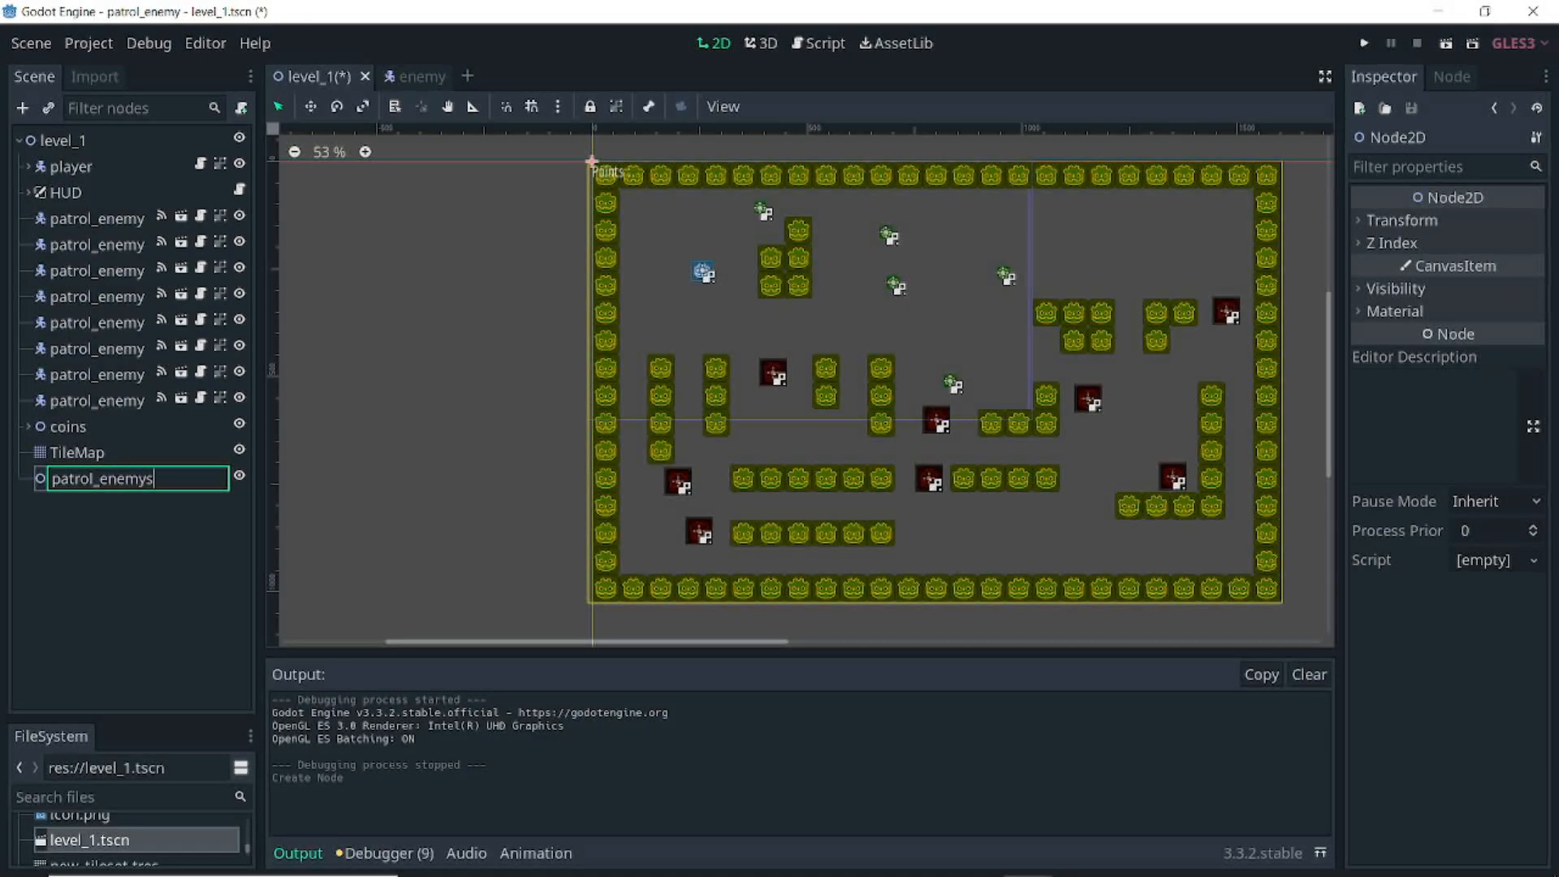
key("Return")
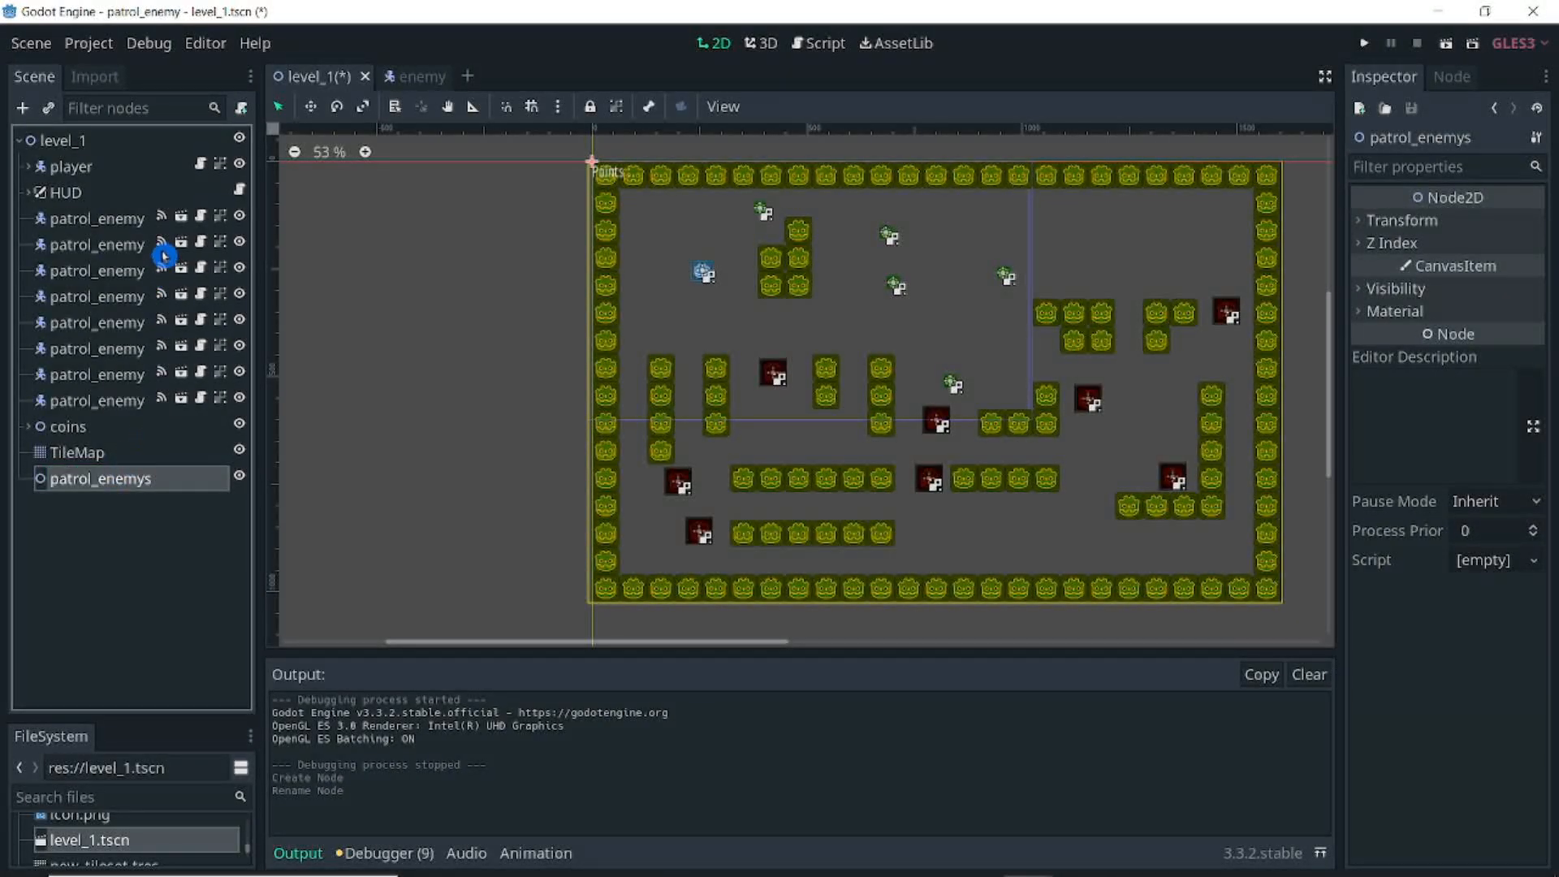
Reparent all eight patrol enemy nodes under the patrol_enemys node and collapse that branch of the scene tree
left_click(120, 218)
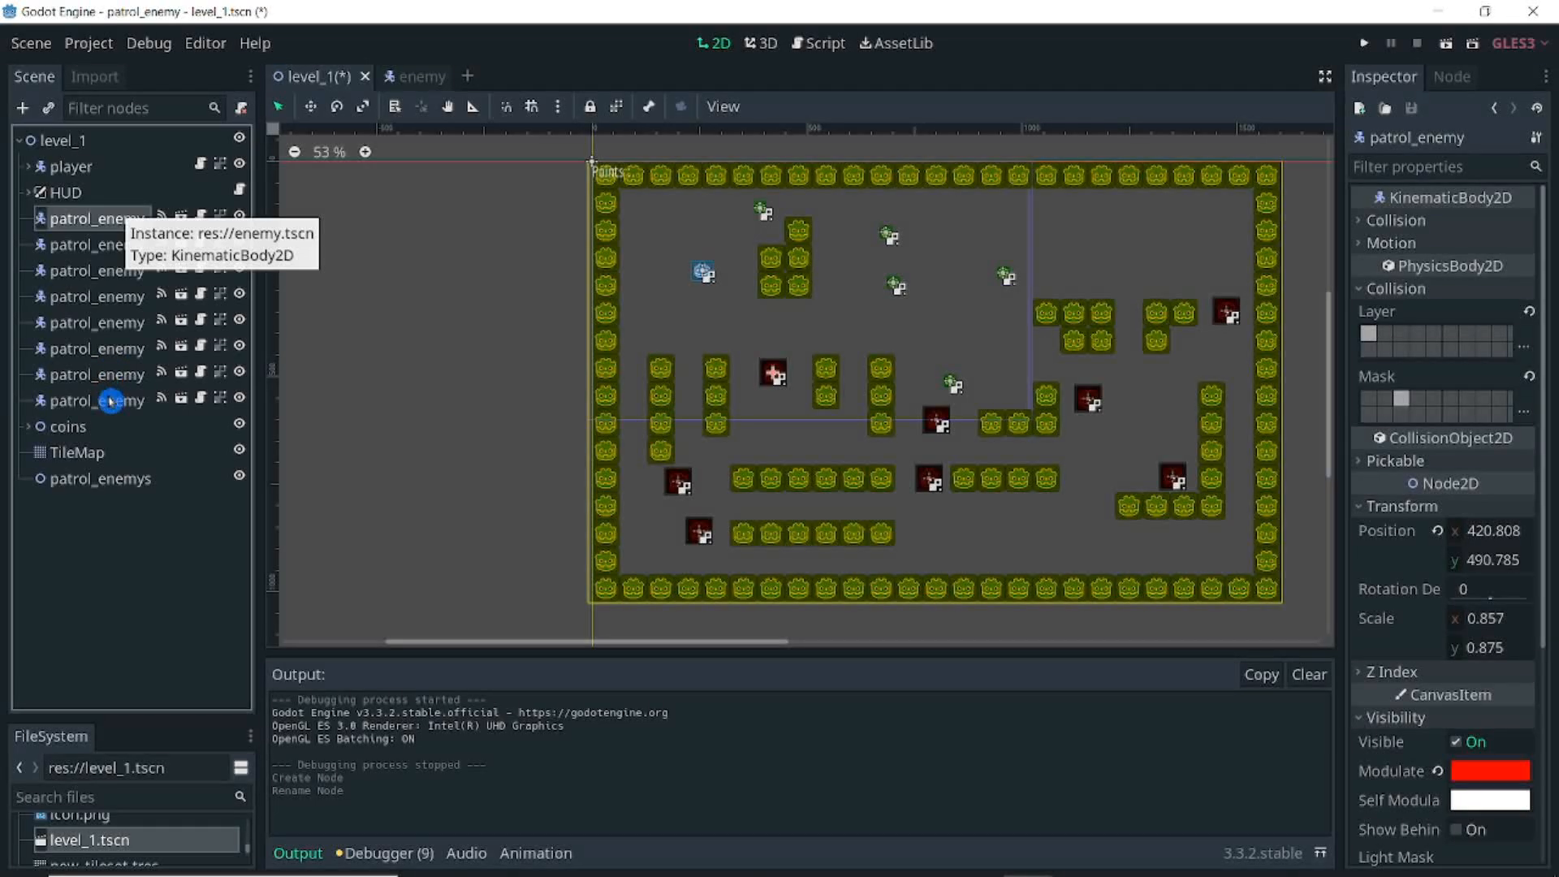
left_click(112, 400, "shift")
left_click_drag(111, 401, 122, 481)
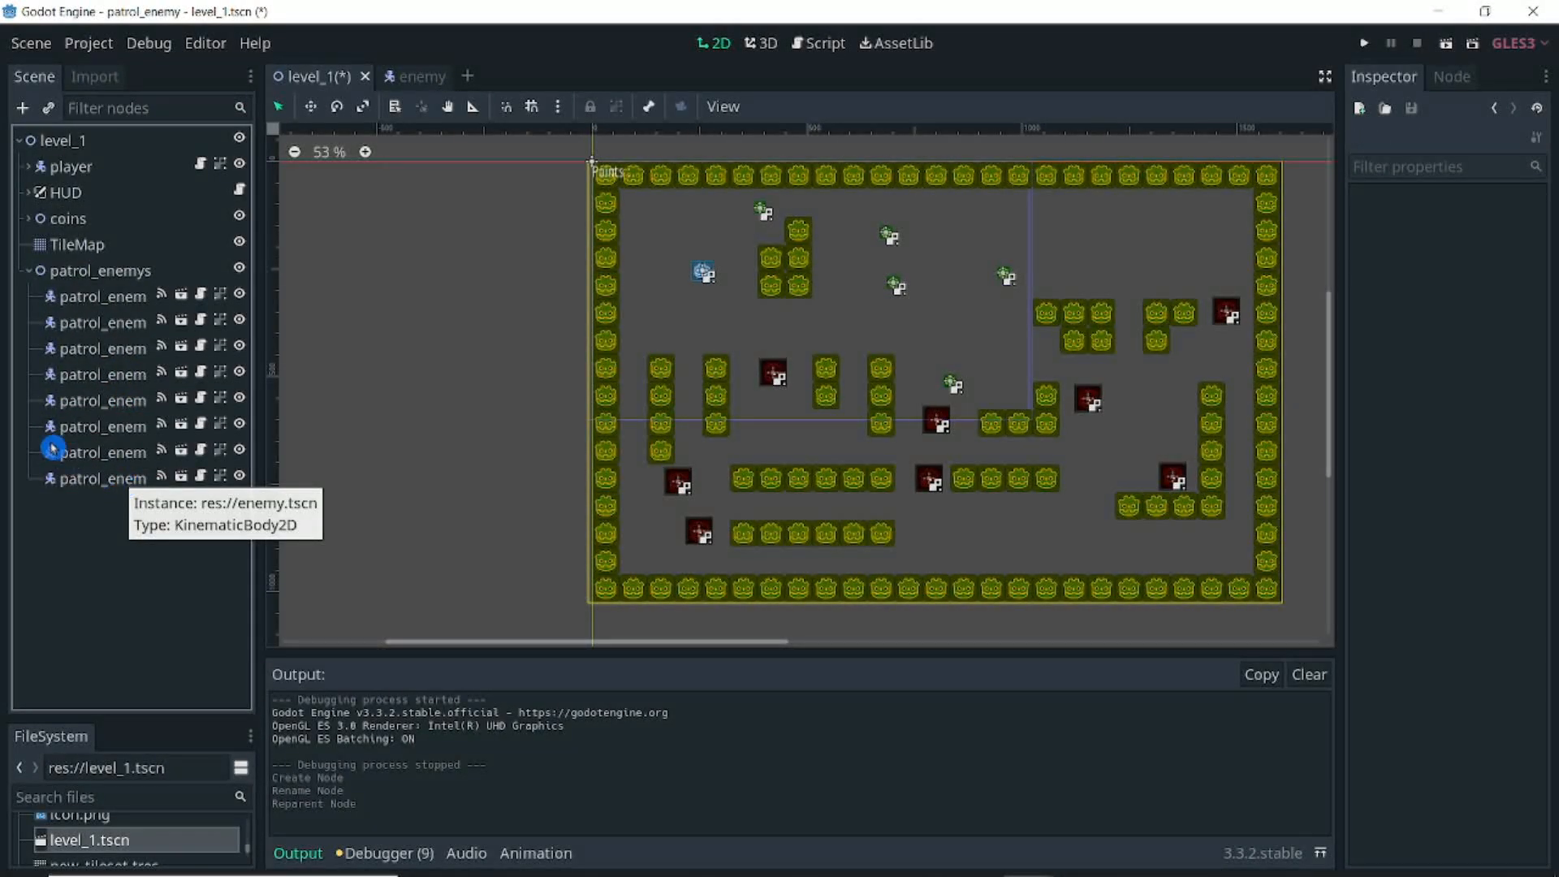
left_click(30, 270)
left_click(30, 271)
left_click(30, 271)
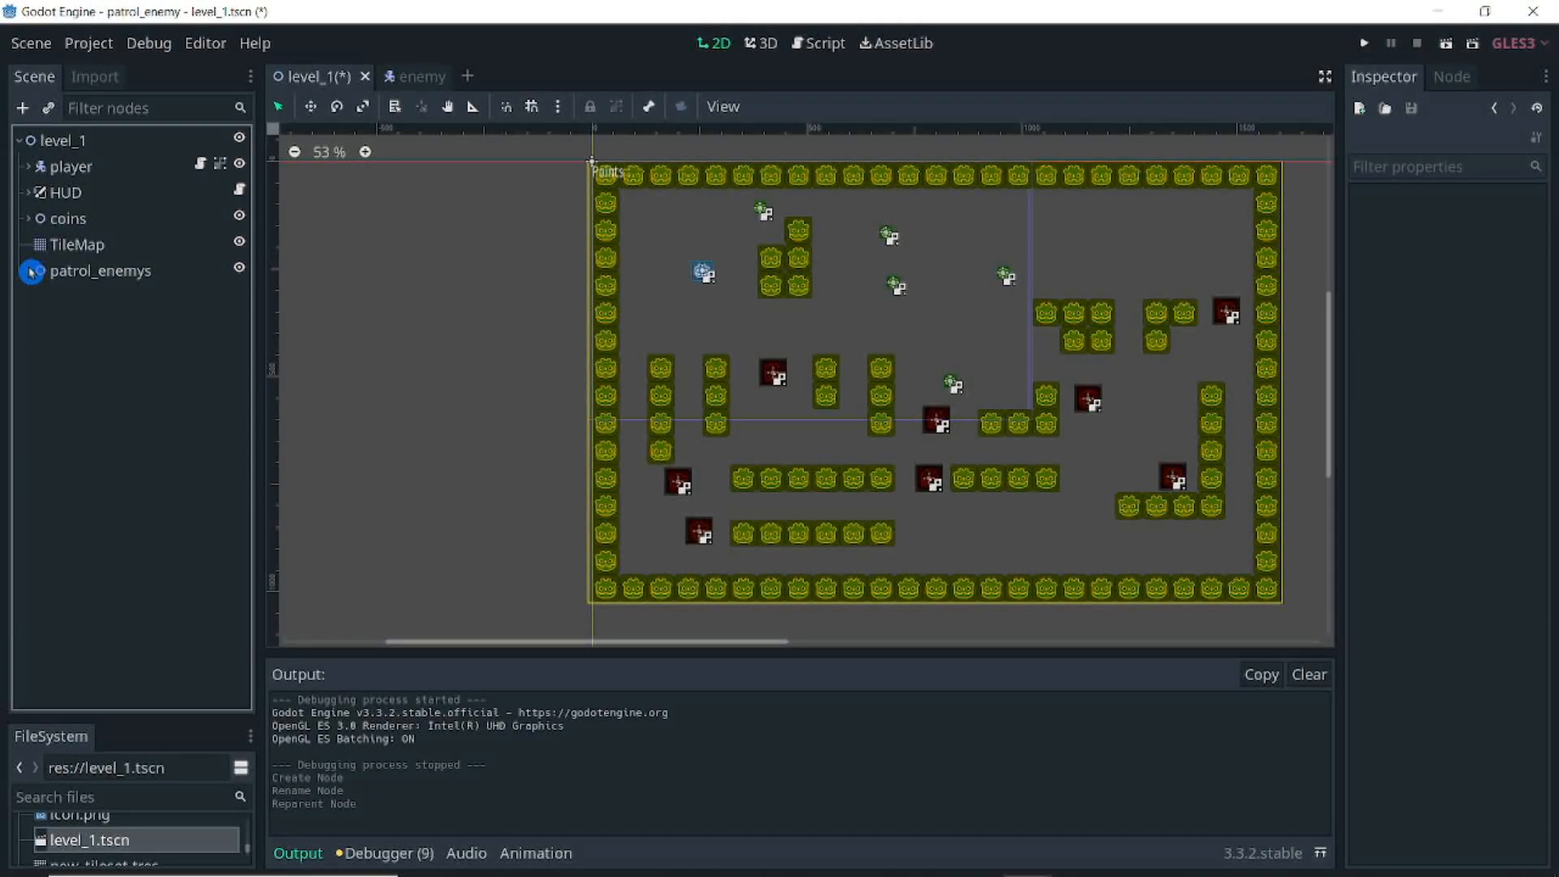
left_click(30, 271)
left_click(30, 270)
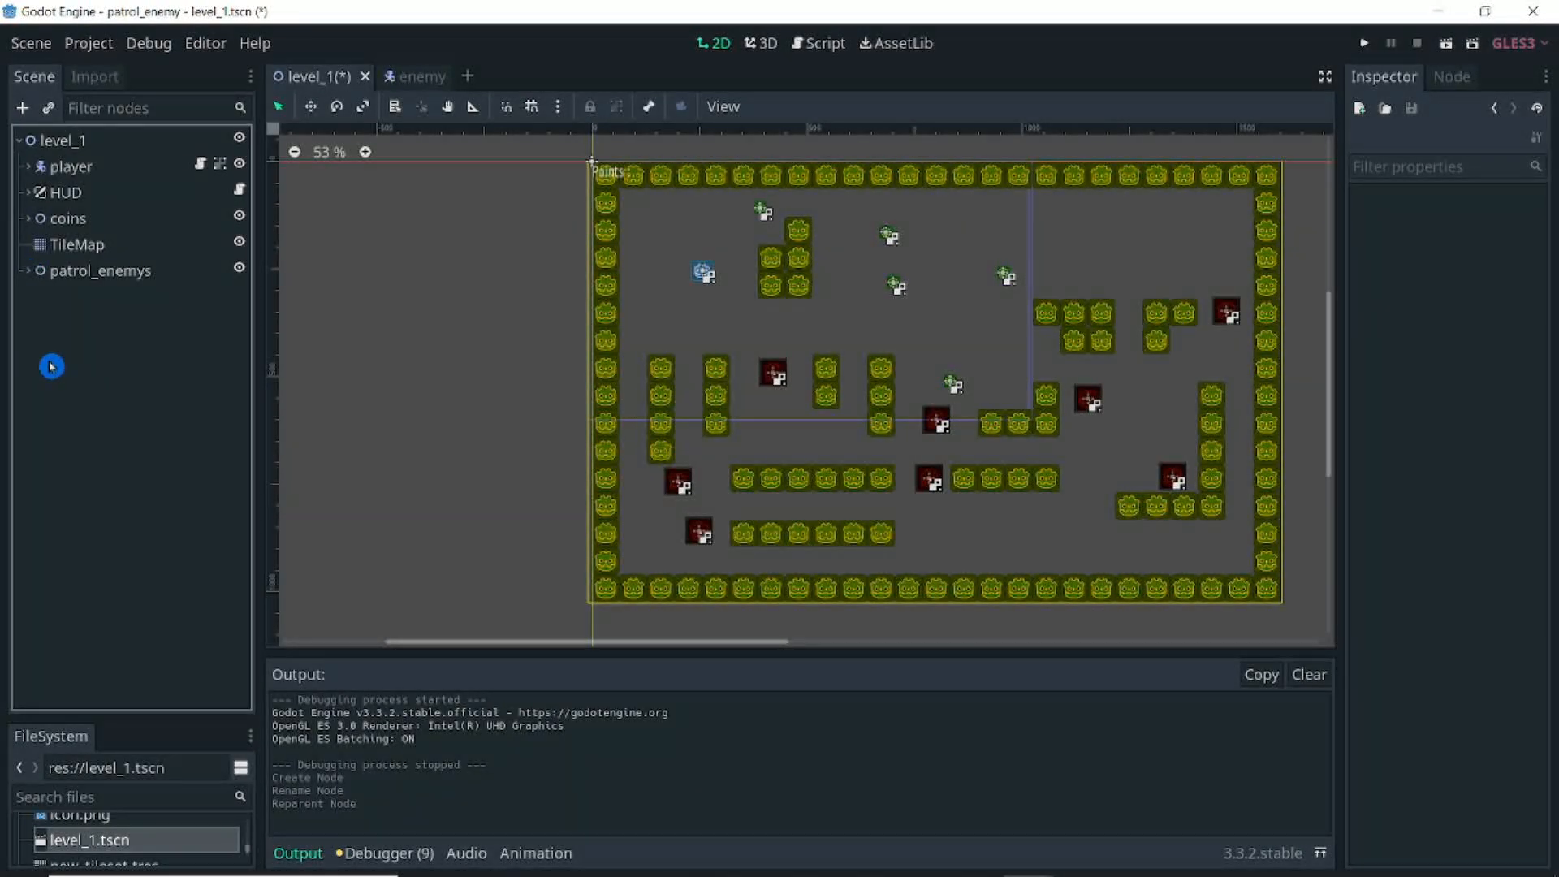